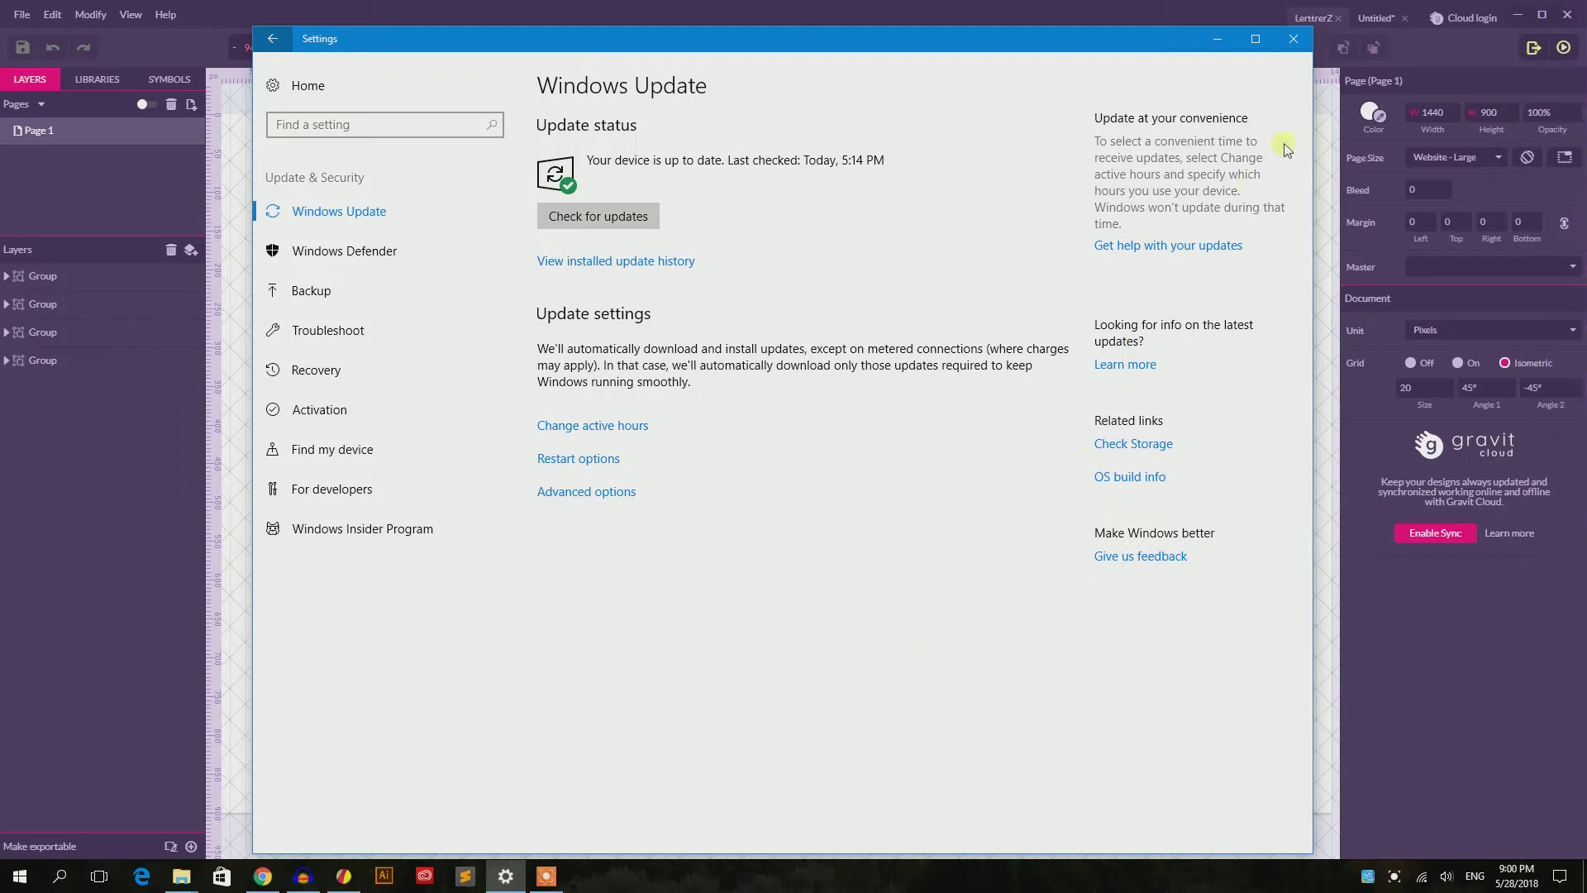
Minimize the Windows Settings window, return to Gravit Designer and open the New Design dialog
left_click(1217, 39)
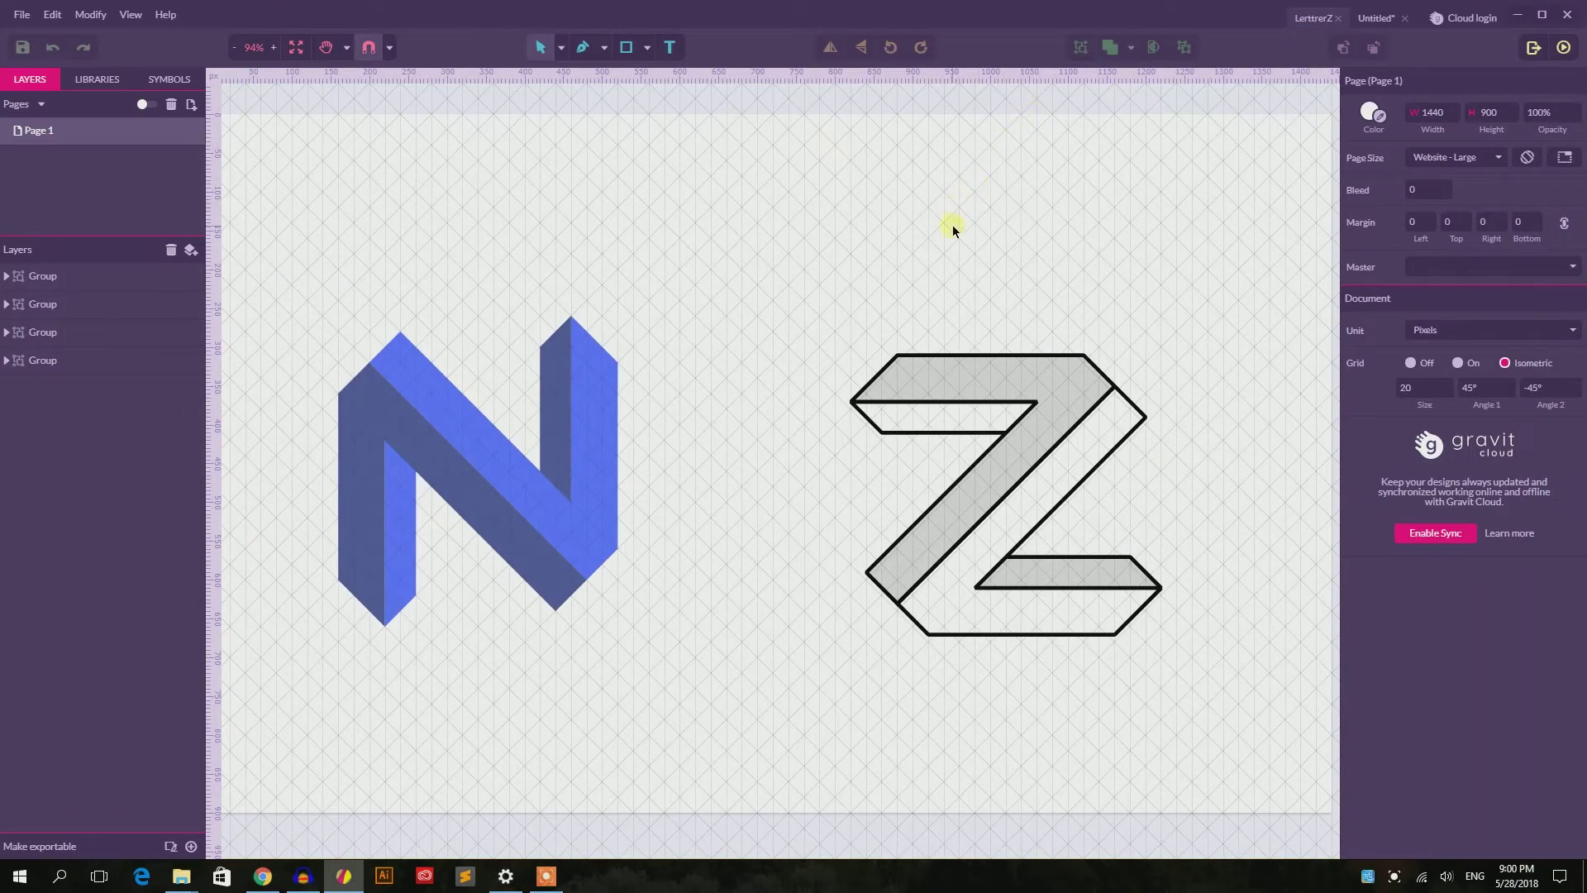
left_click(303, 875)
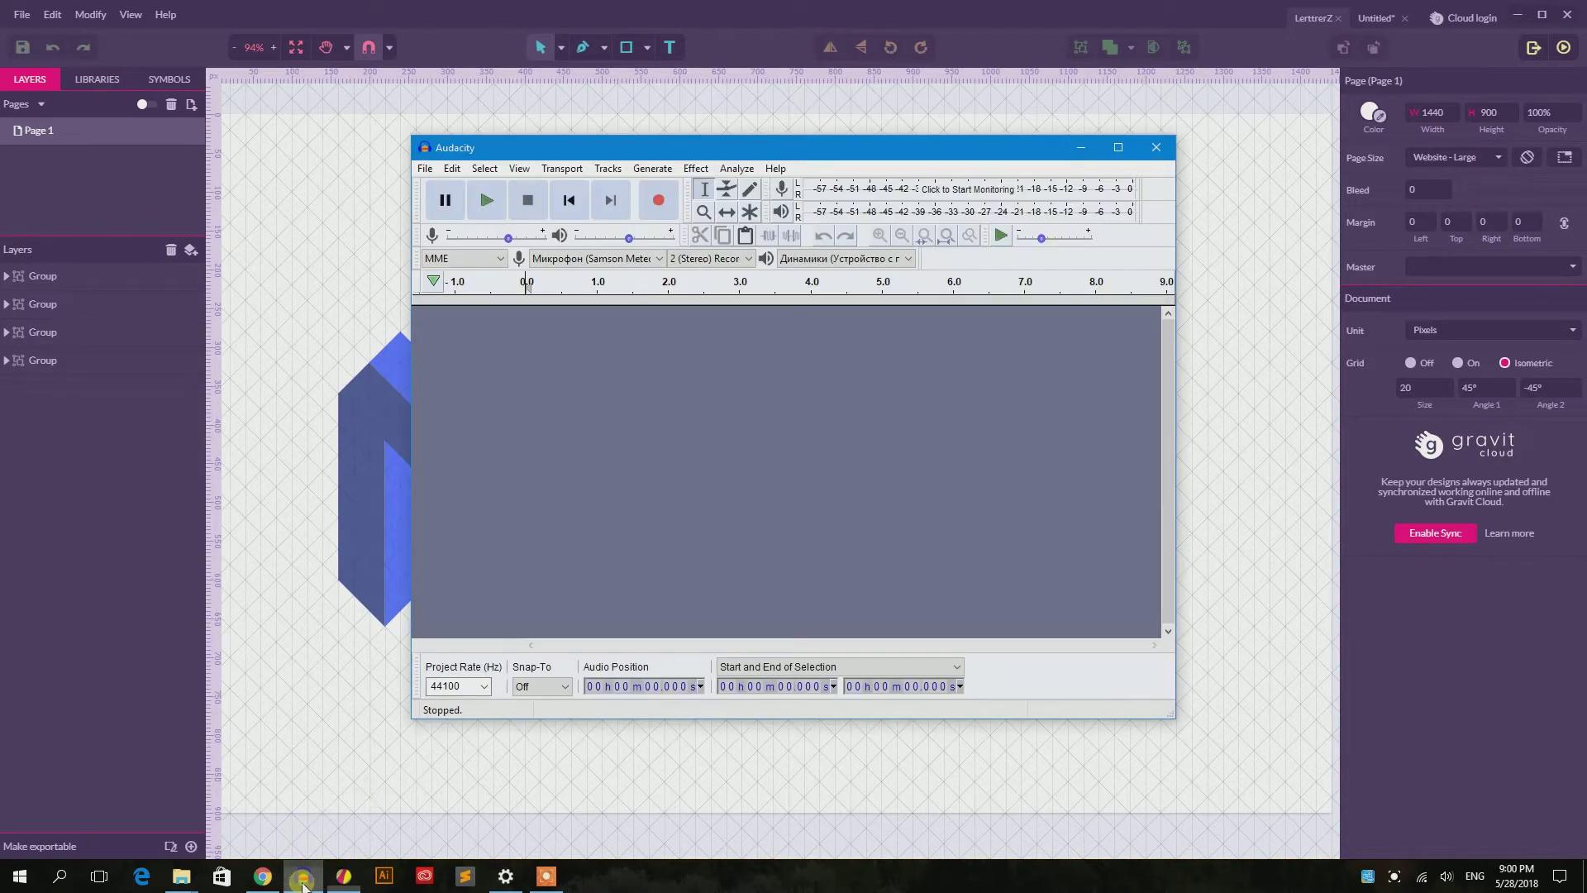
left_click(368, 680)
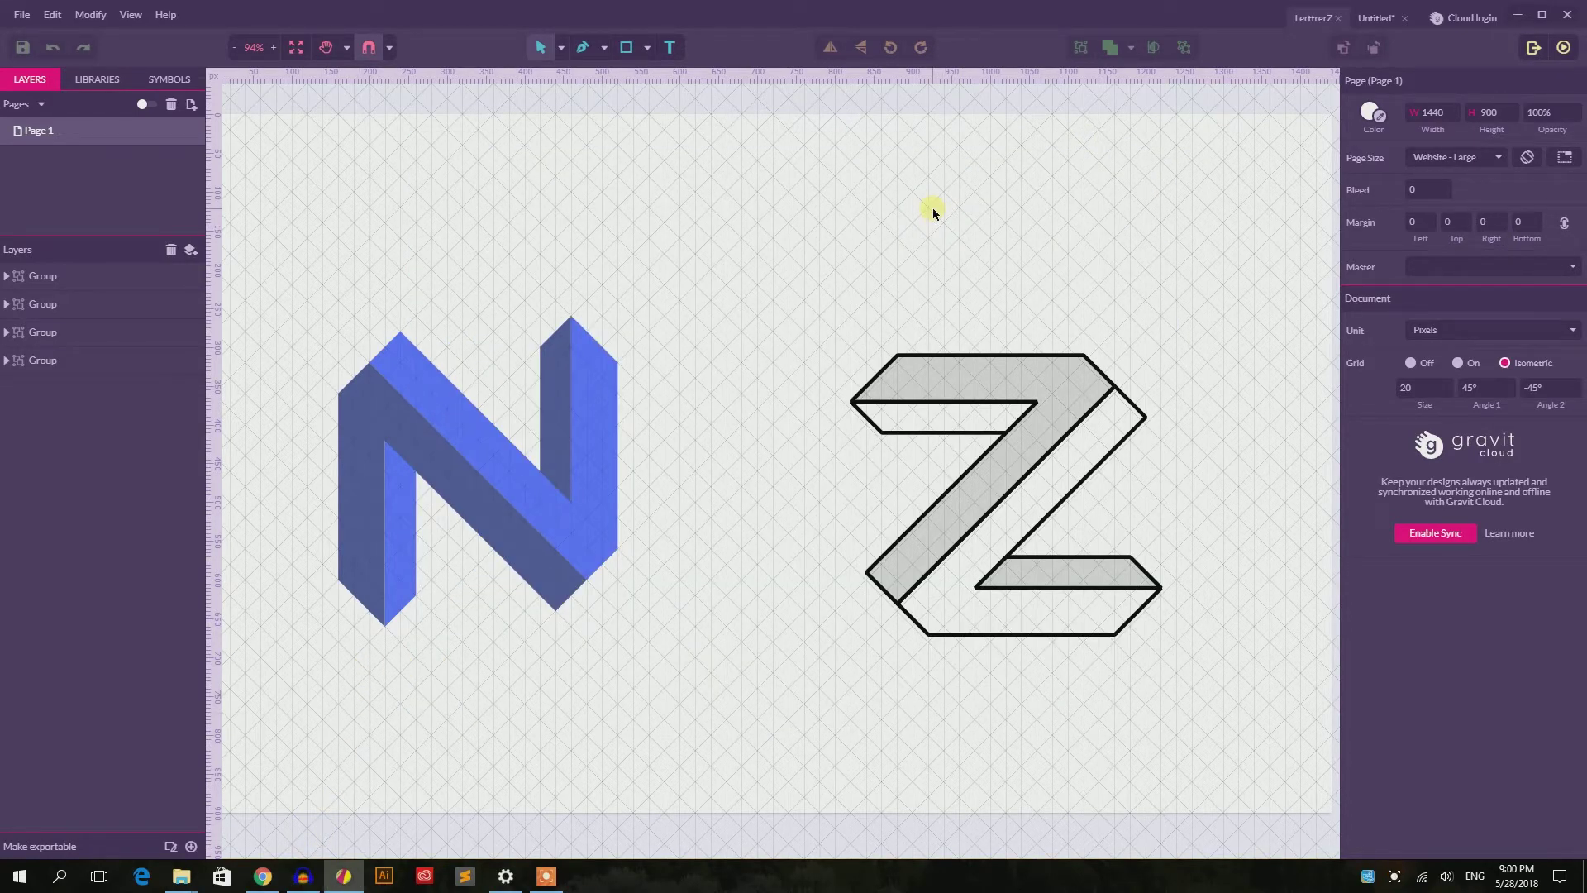
key("alt+n")
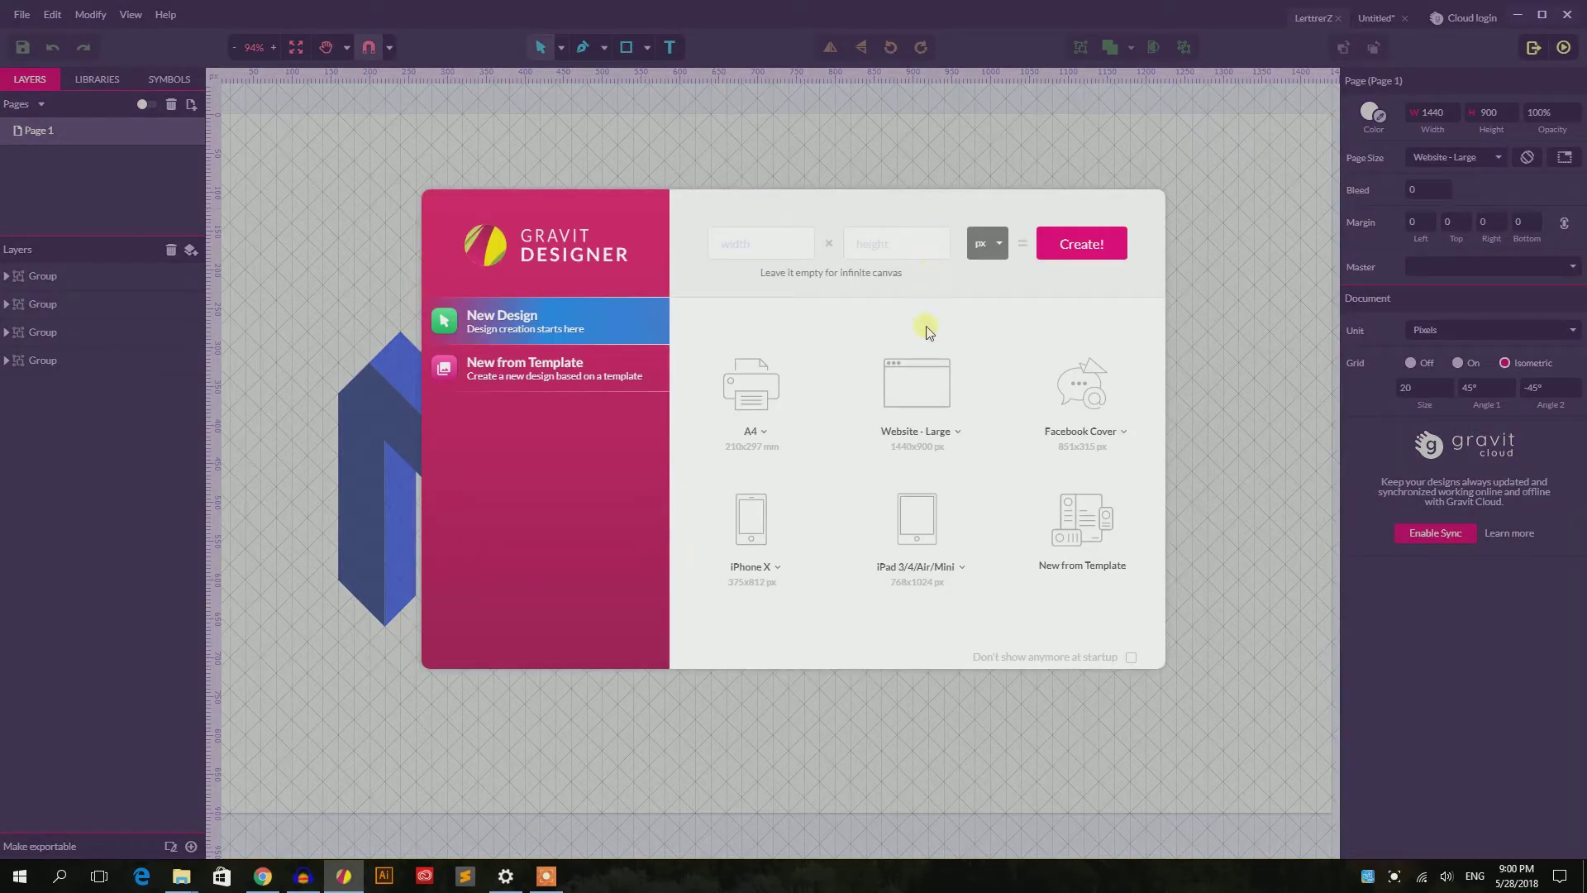
Create a Website - Large 1440×900 design with an isometric grid at angles 45° and -45°
left_click(940, 396)
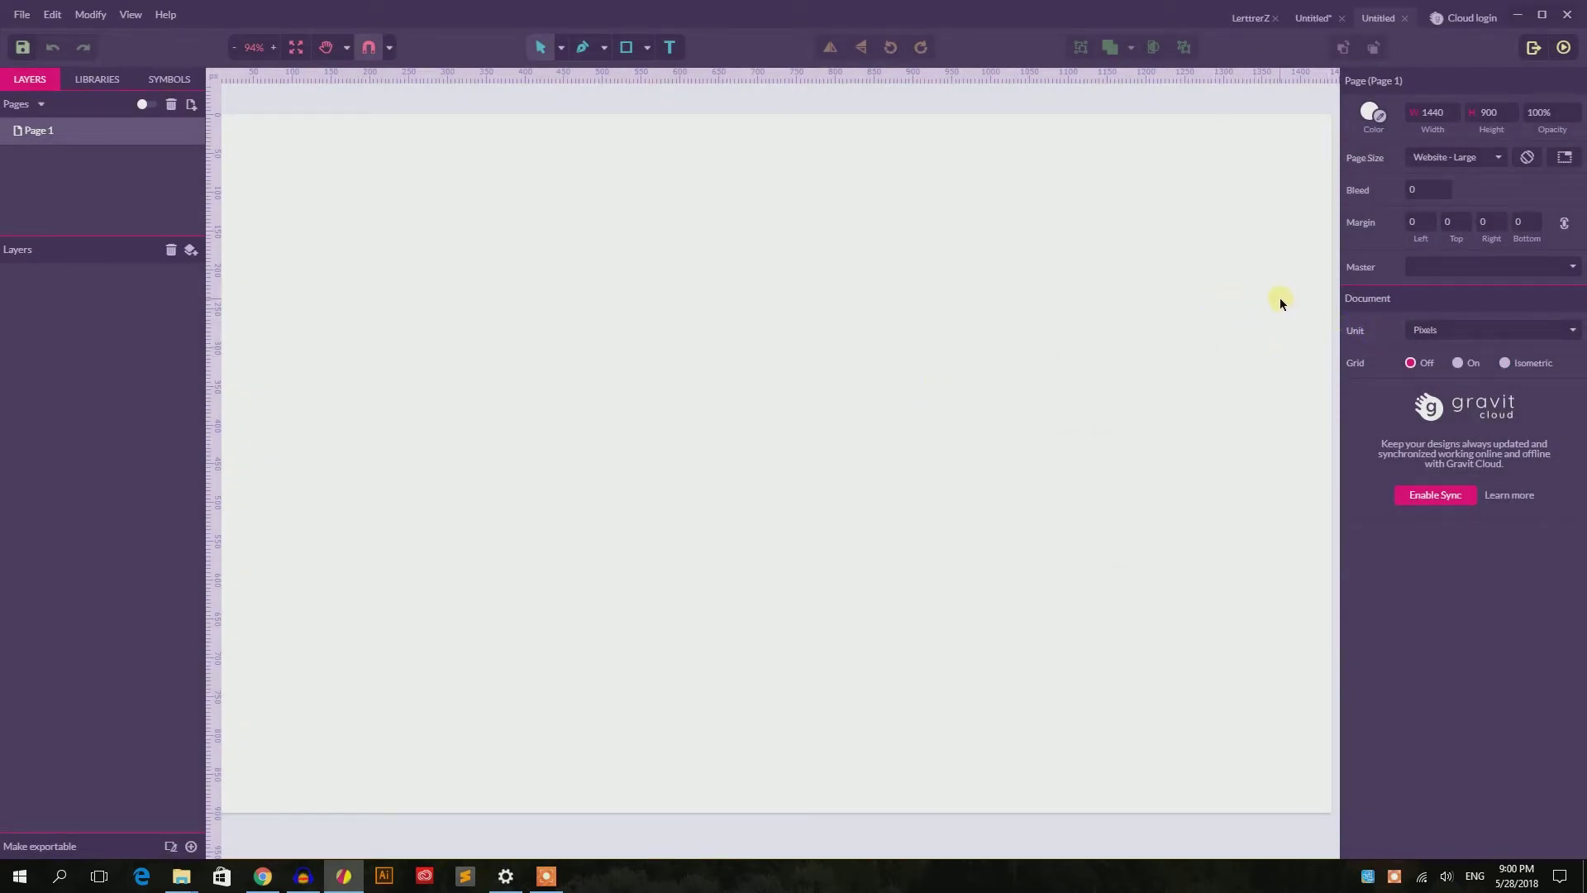
left_click(1505, 364)
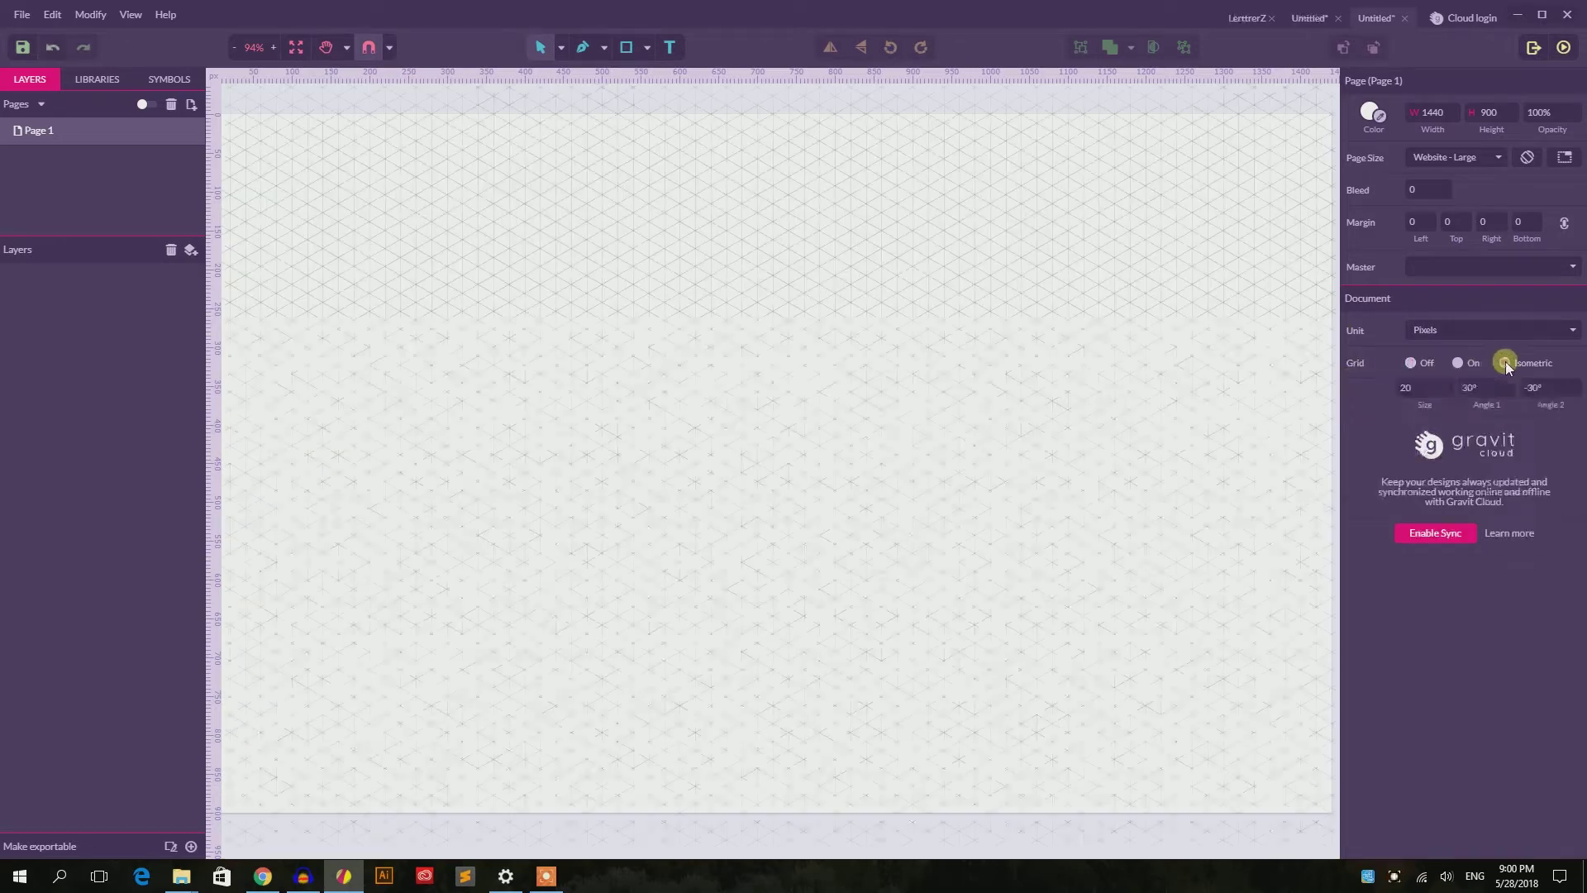
left_click(1477, 394)
key("BackSpace")
type("45")
key("Return")
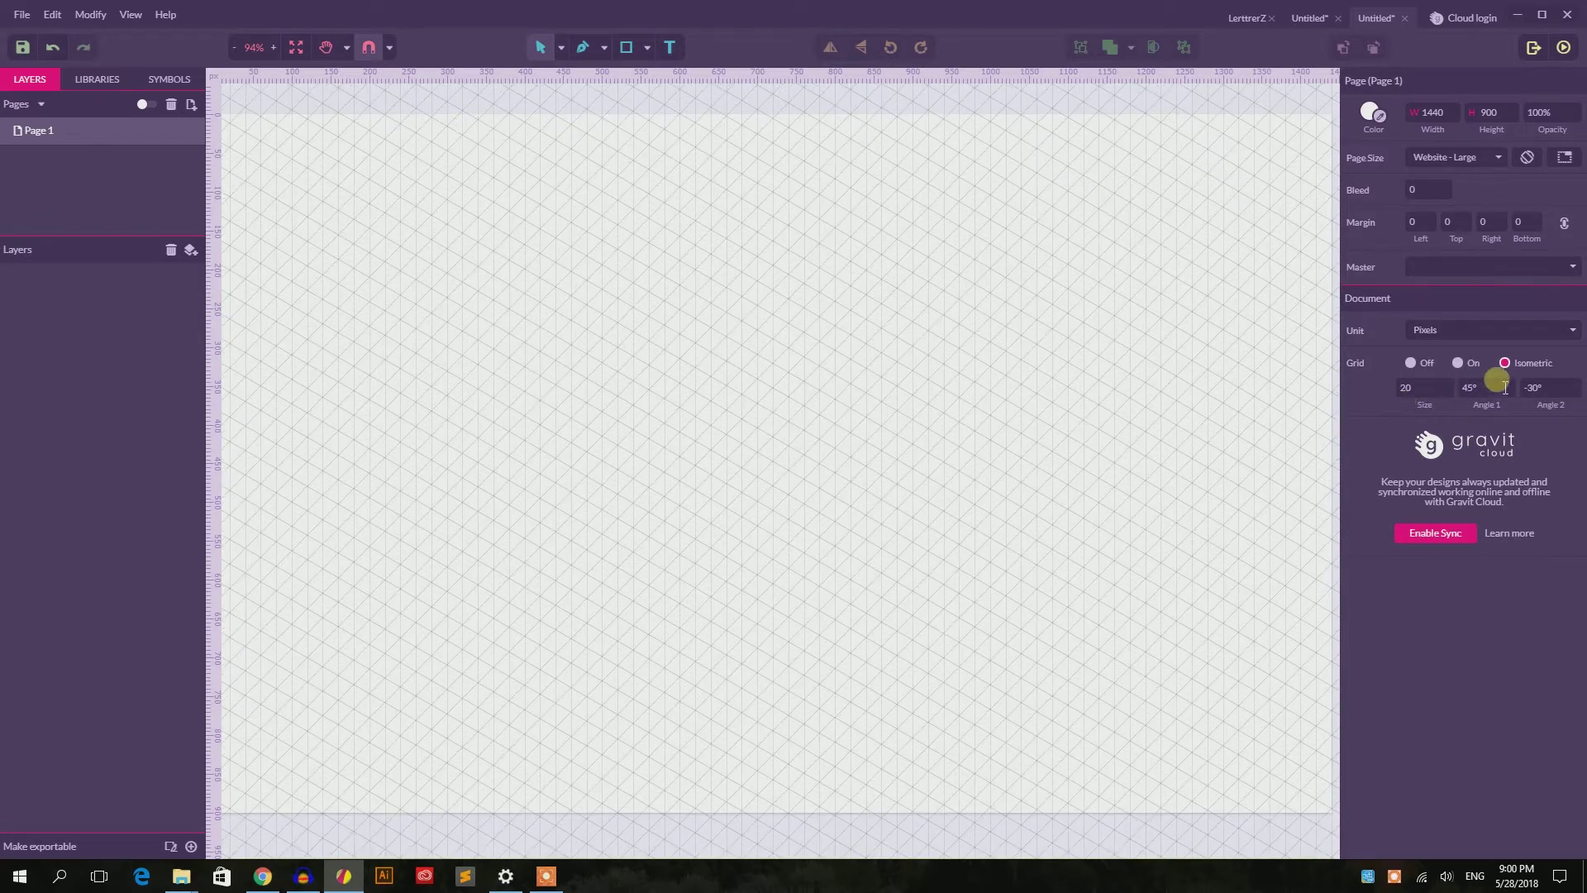
left_click(1543, 394)
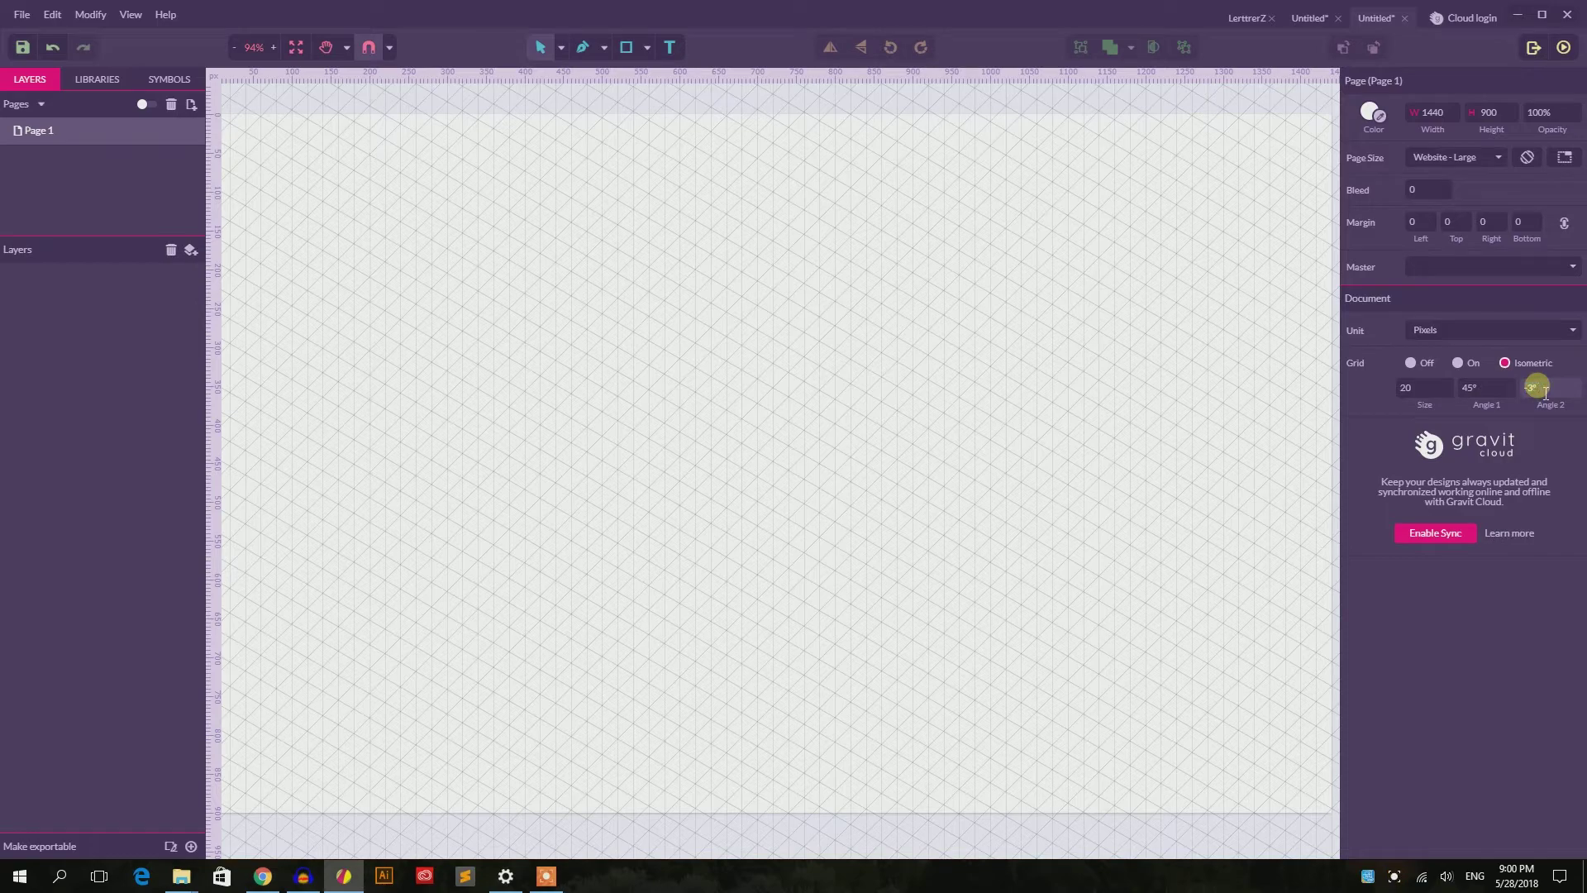
type("-45")
key("Return")
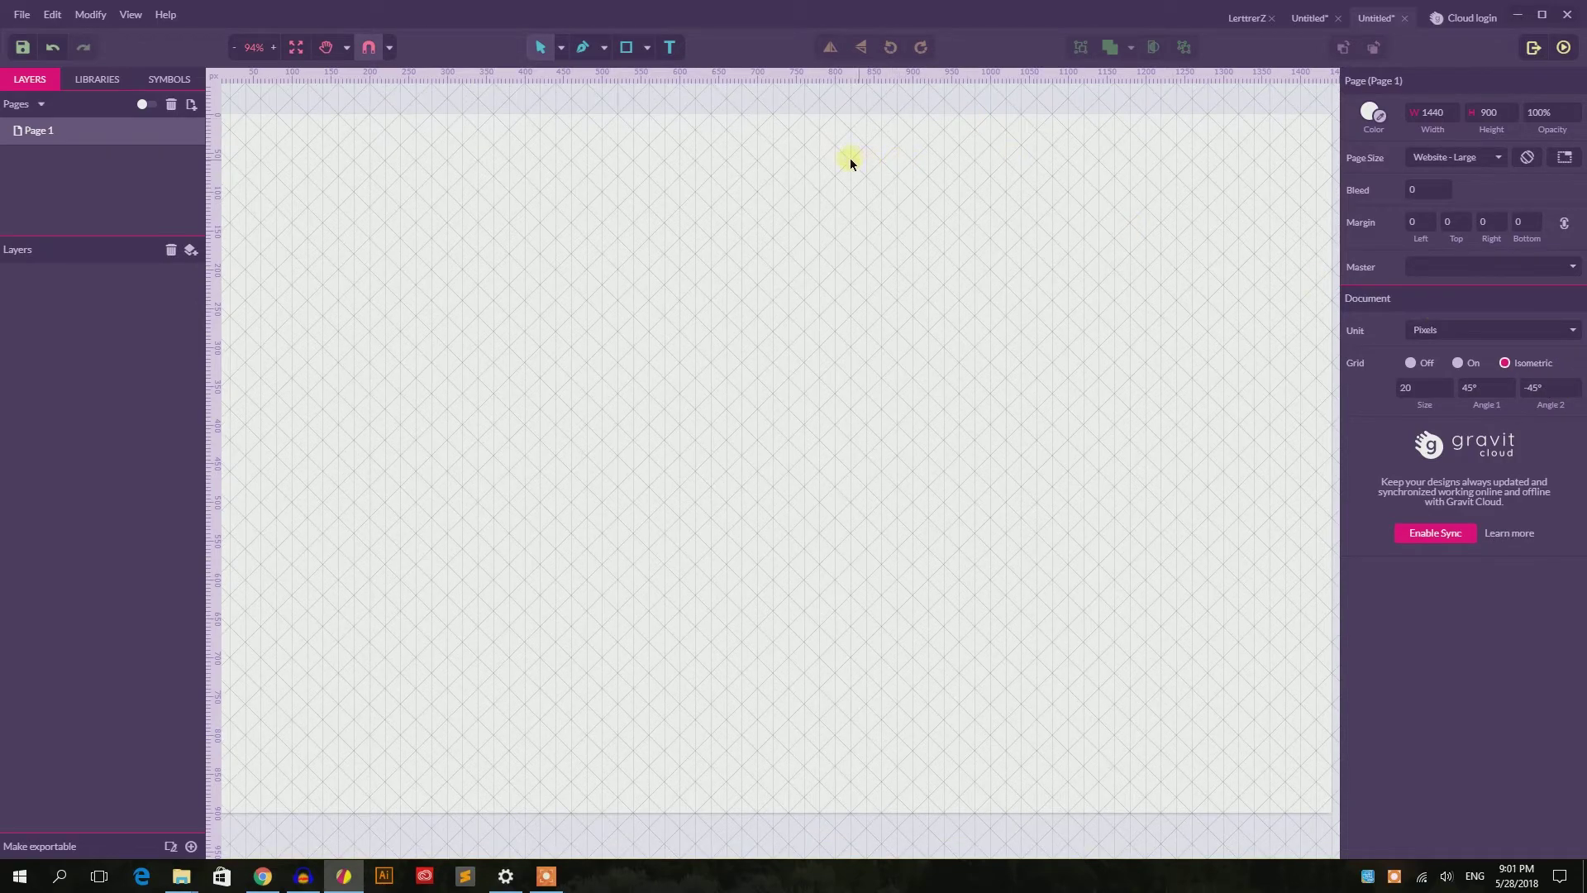
Draw a tall rectangle and resize it to 80×420 px
left_click(630, 47)
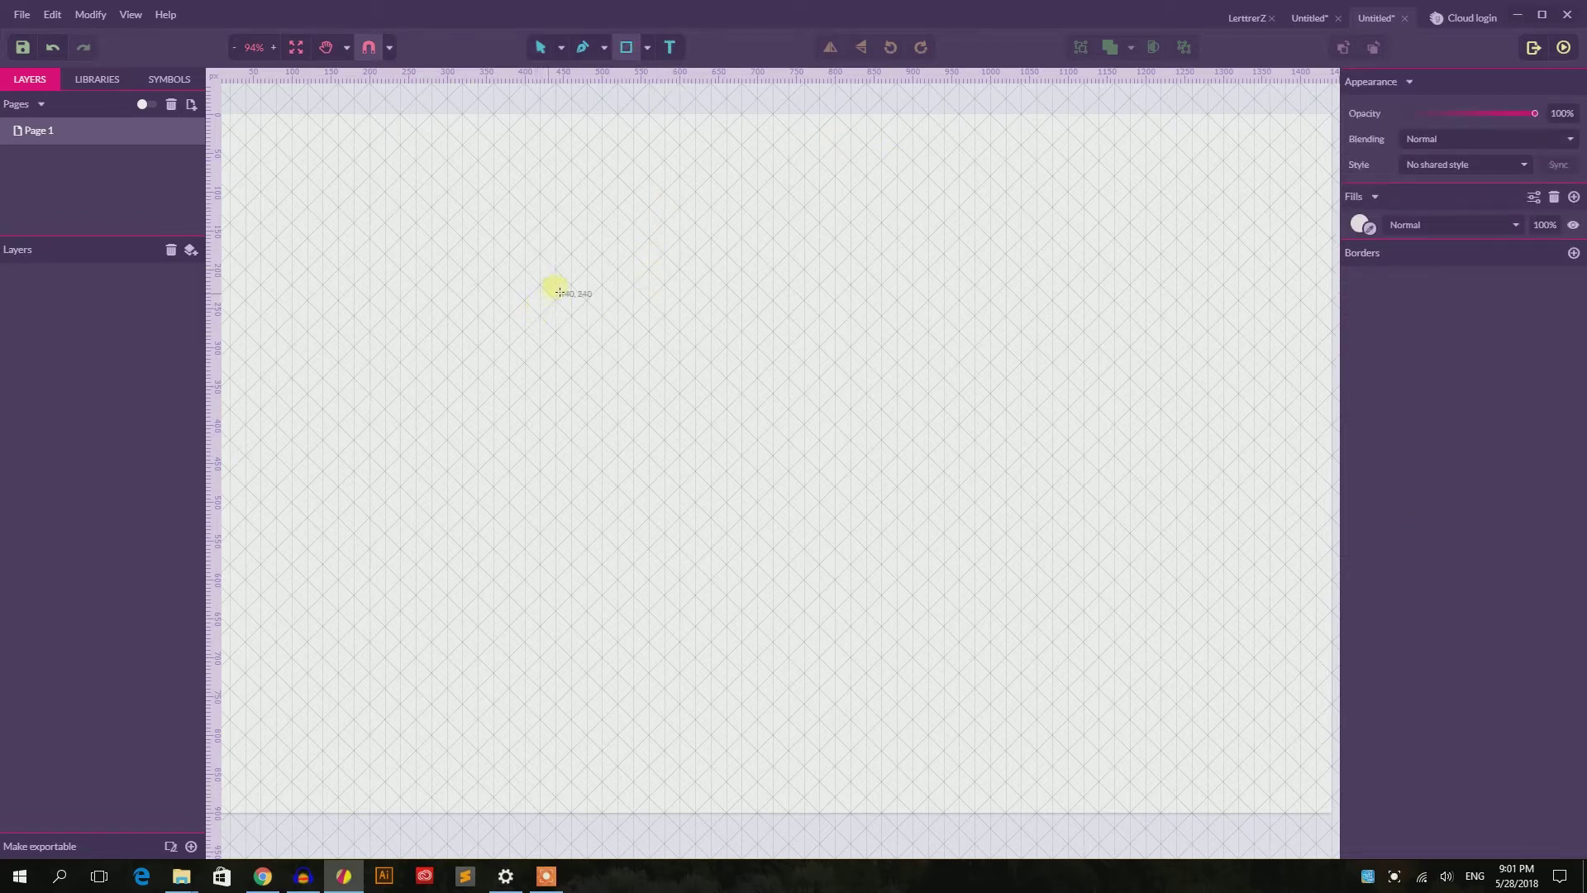
mouse_move(561, 272)
left_mouse_down()
mouse_move(645, 524)
mouse_move(602, 688)
left_mouse_up()
left_click_drag(608, 480, 617, 480)
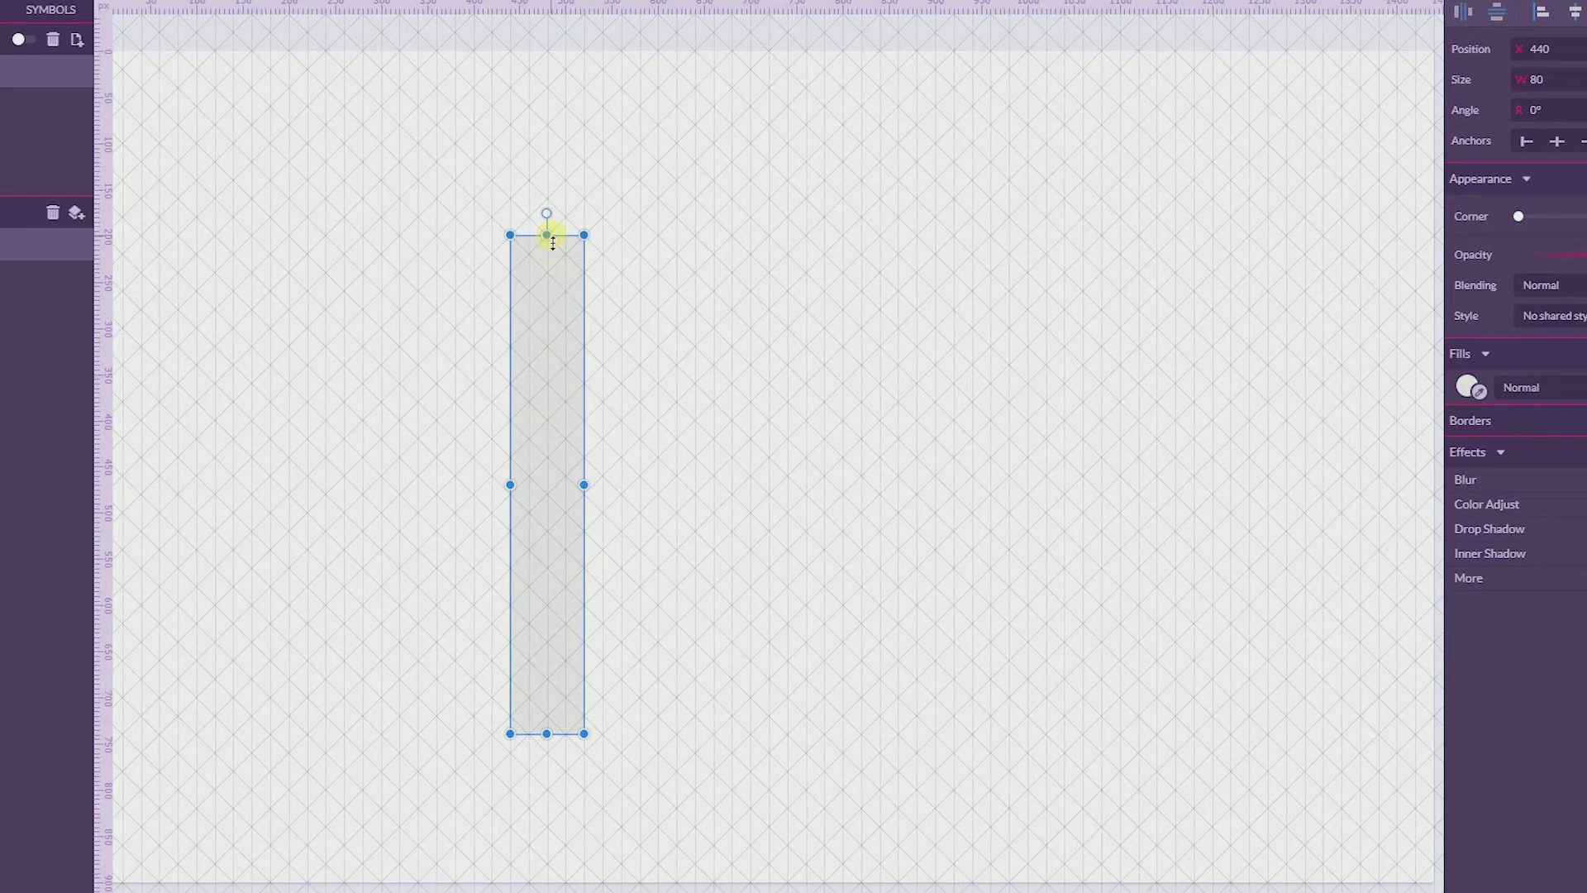
left_click_drag(547, 238, 544, 351)
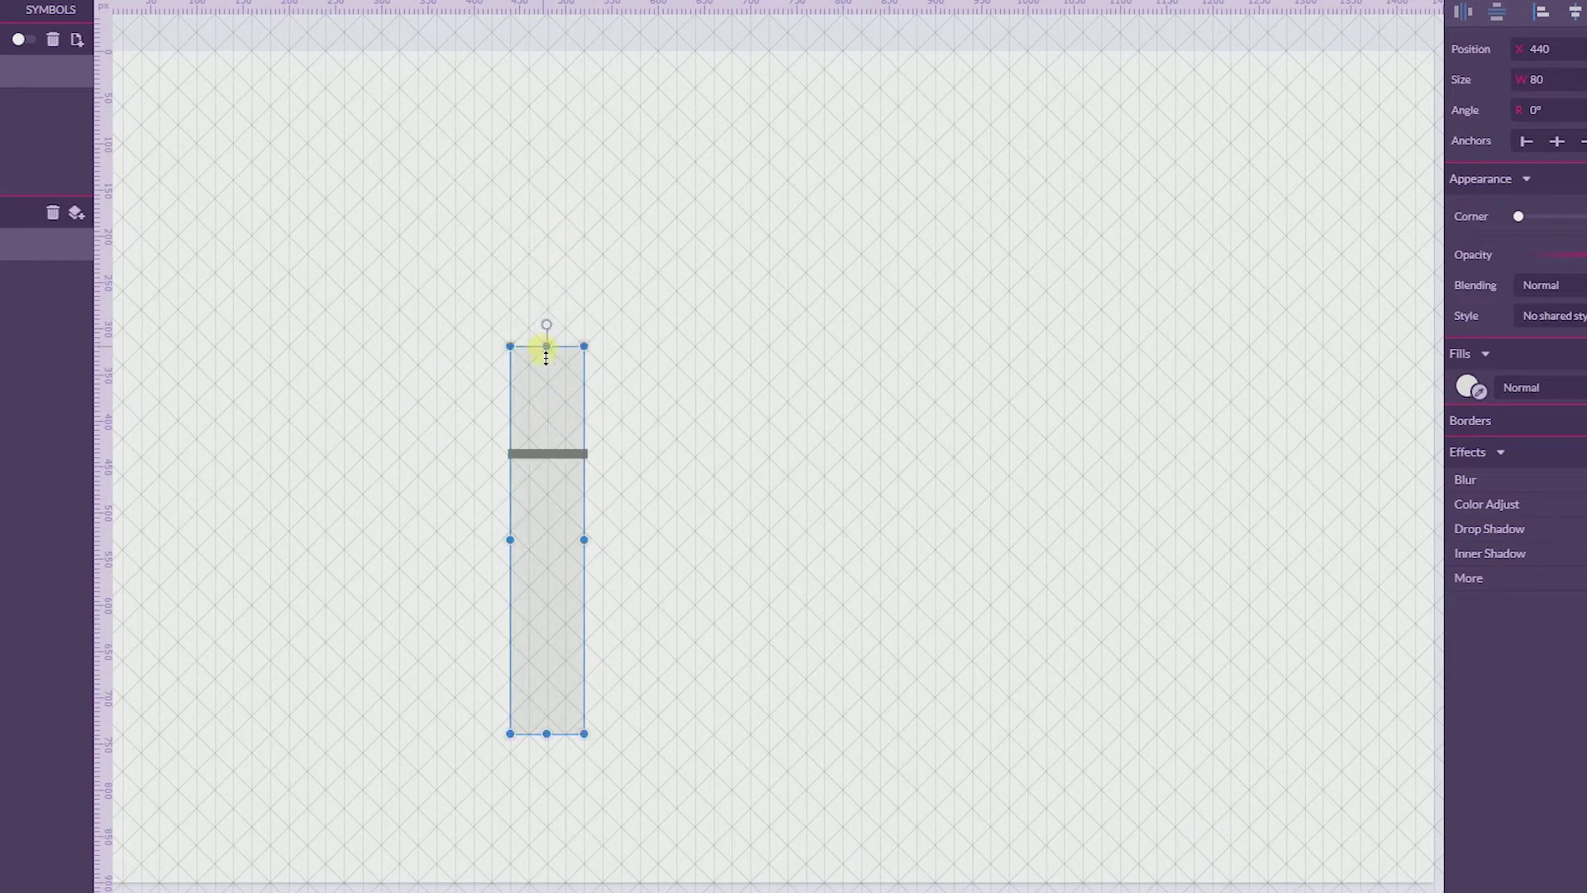
Place a copy against its right side and narrow the copy to 40 px wide
left_click_drag(545, 426, 585, 419)
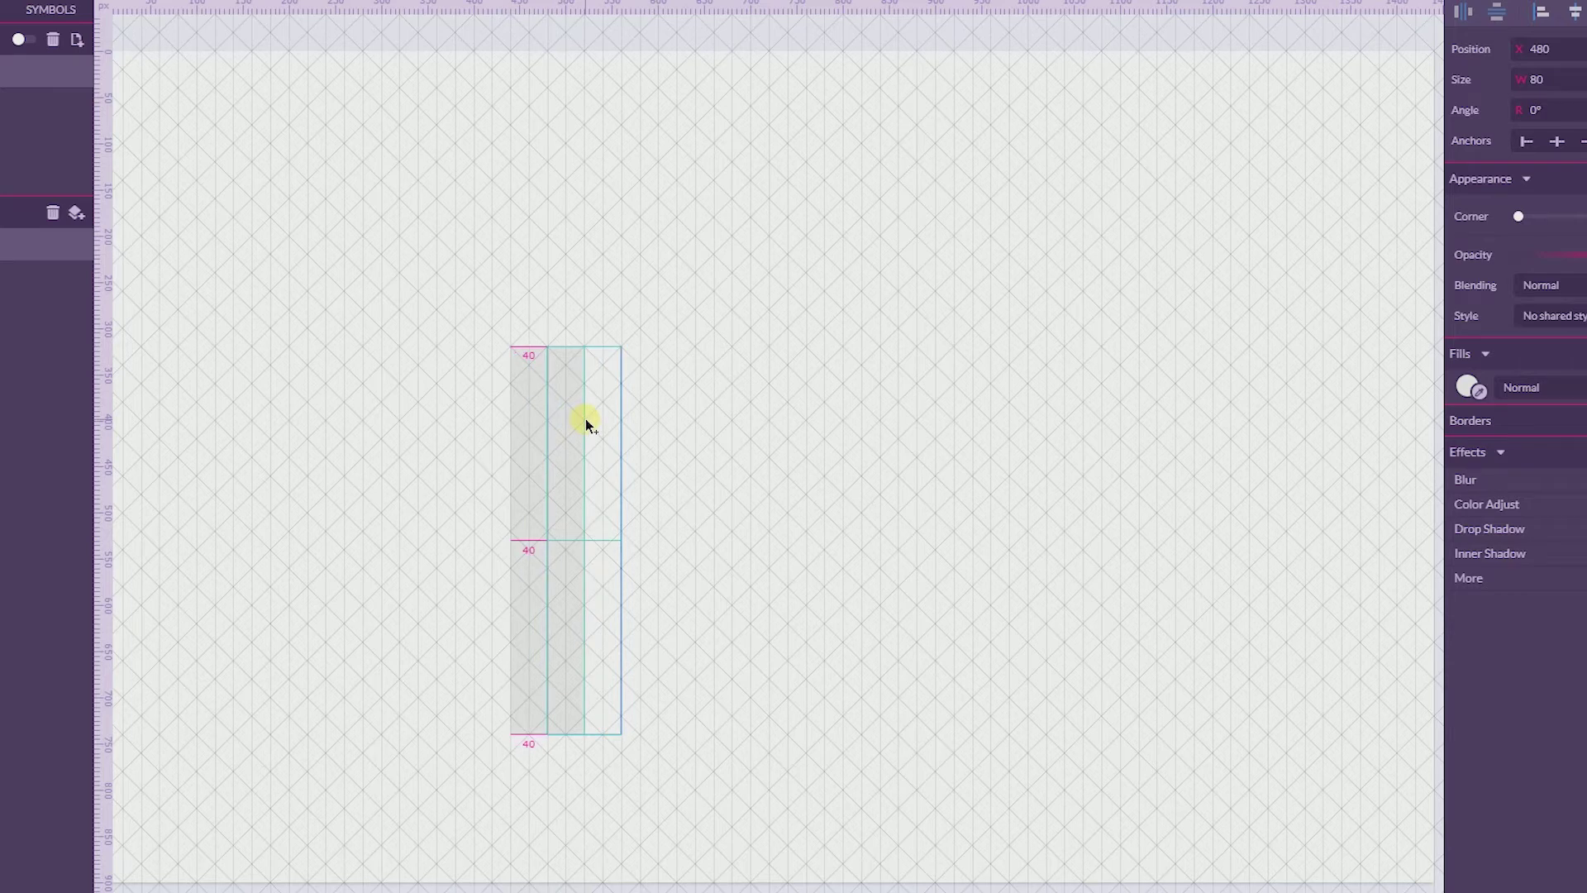
left_click_drag(586, 425, 586, 425)
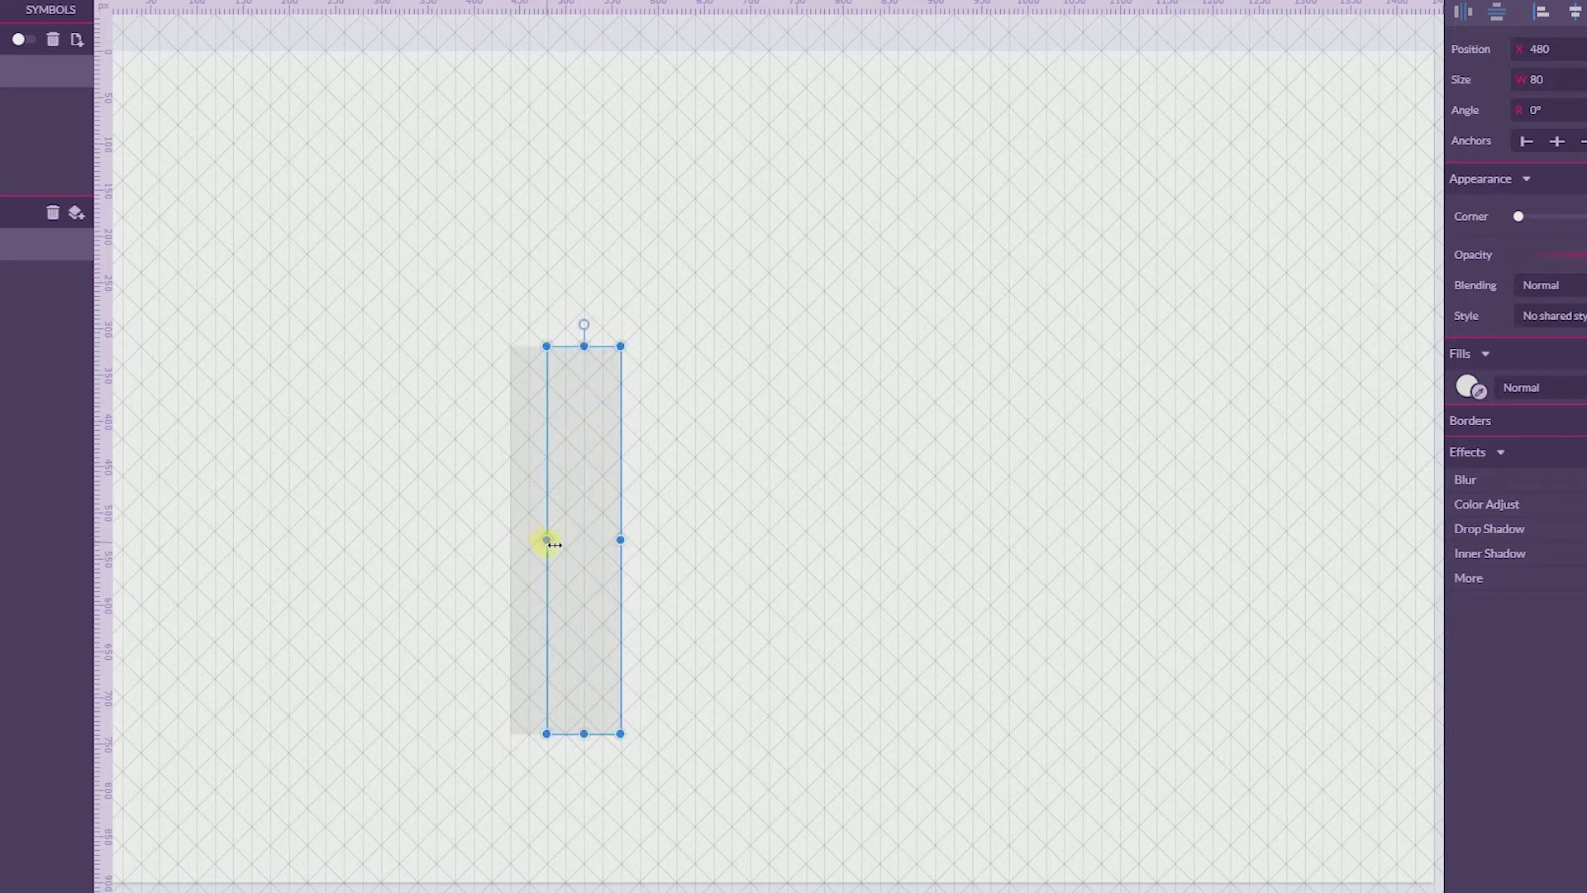
left_click_drag(548, 541, 580, 535)
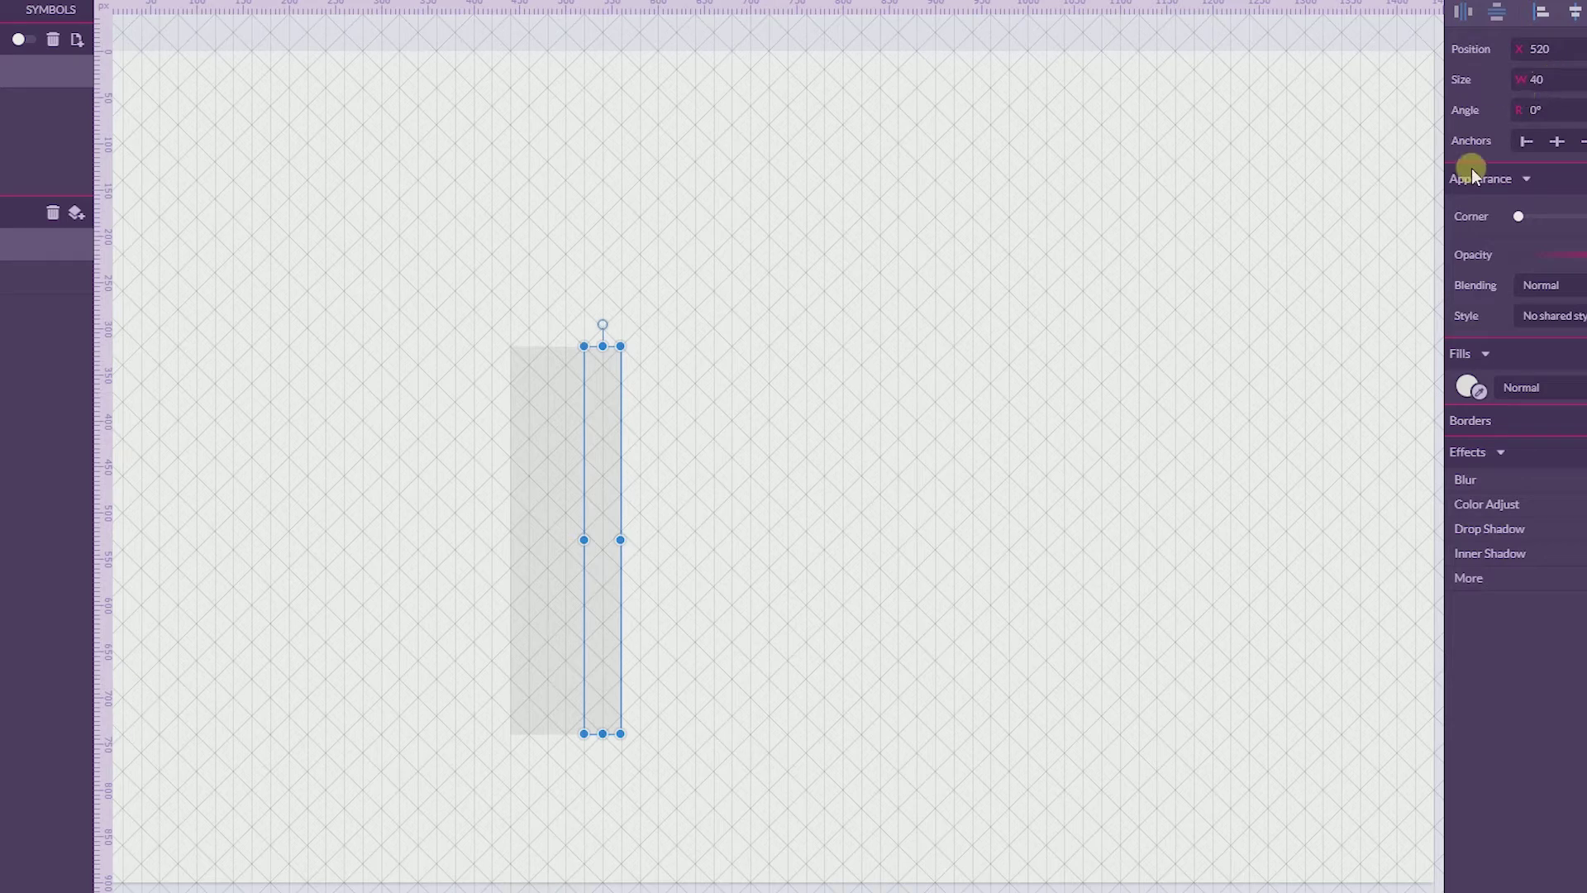
left_click(539, 421)
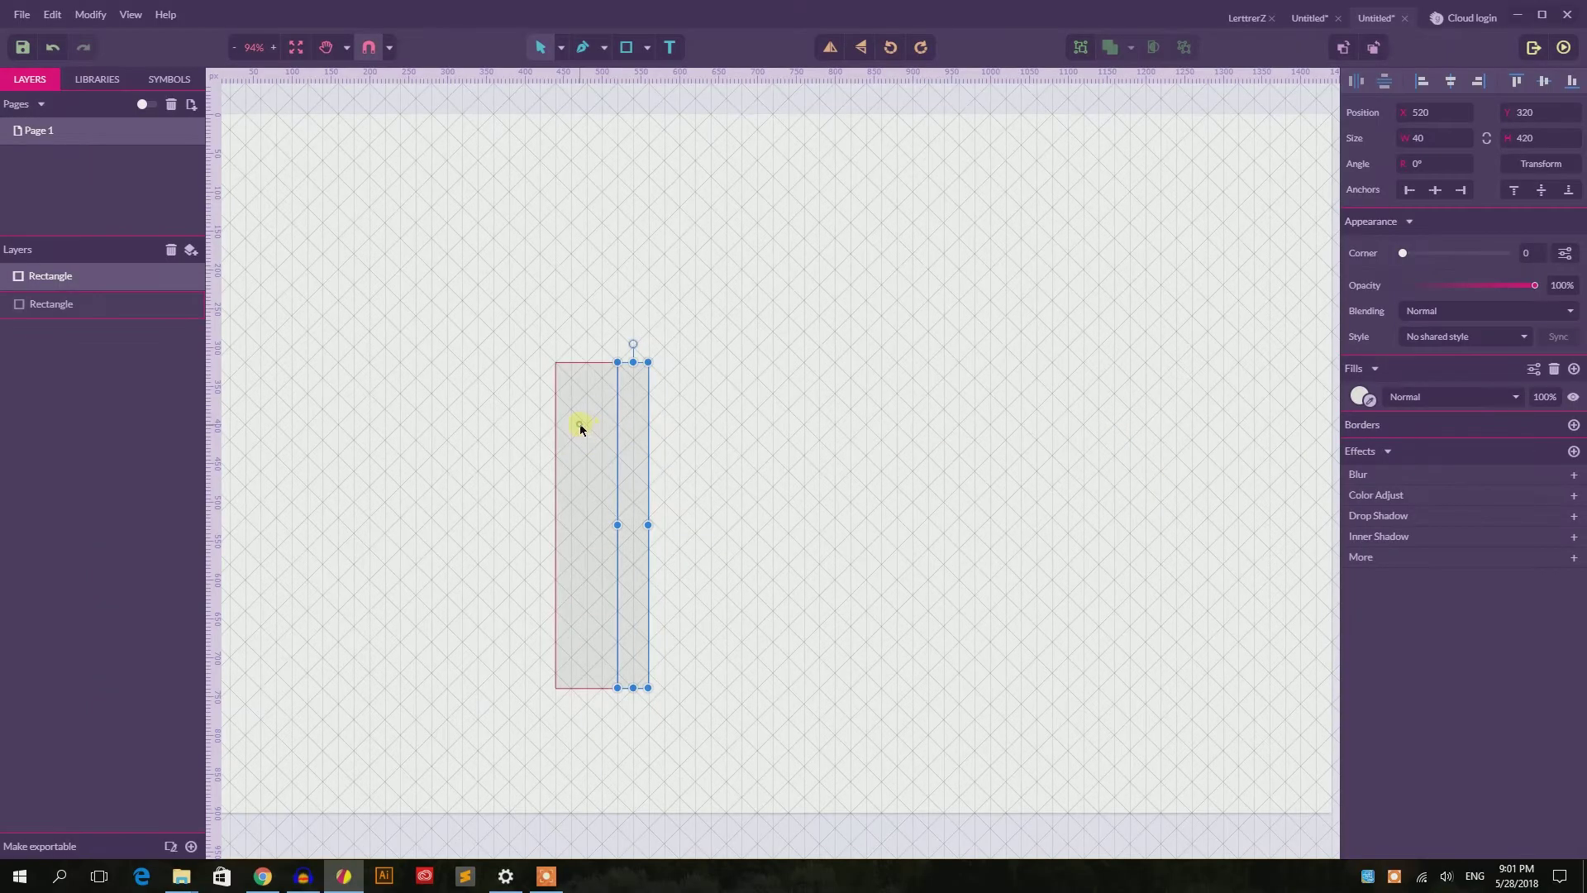
left_click(539, 424)
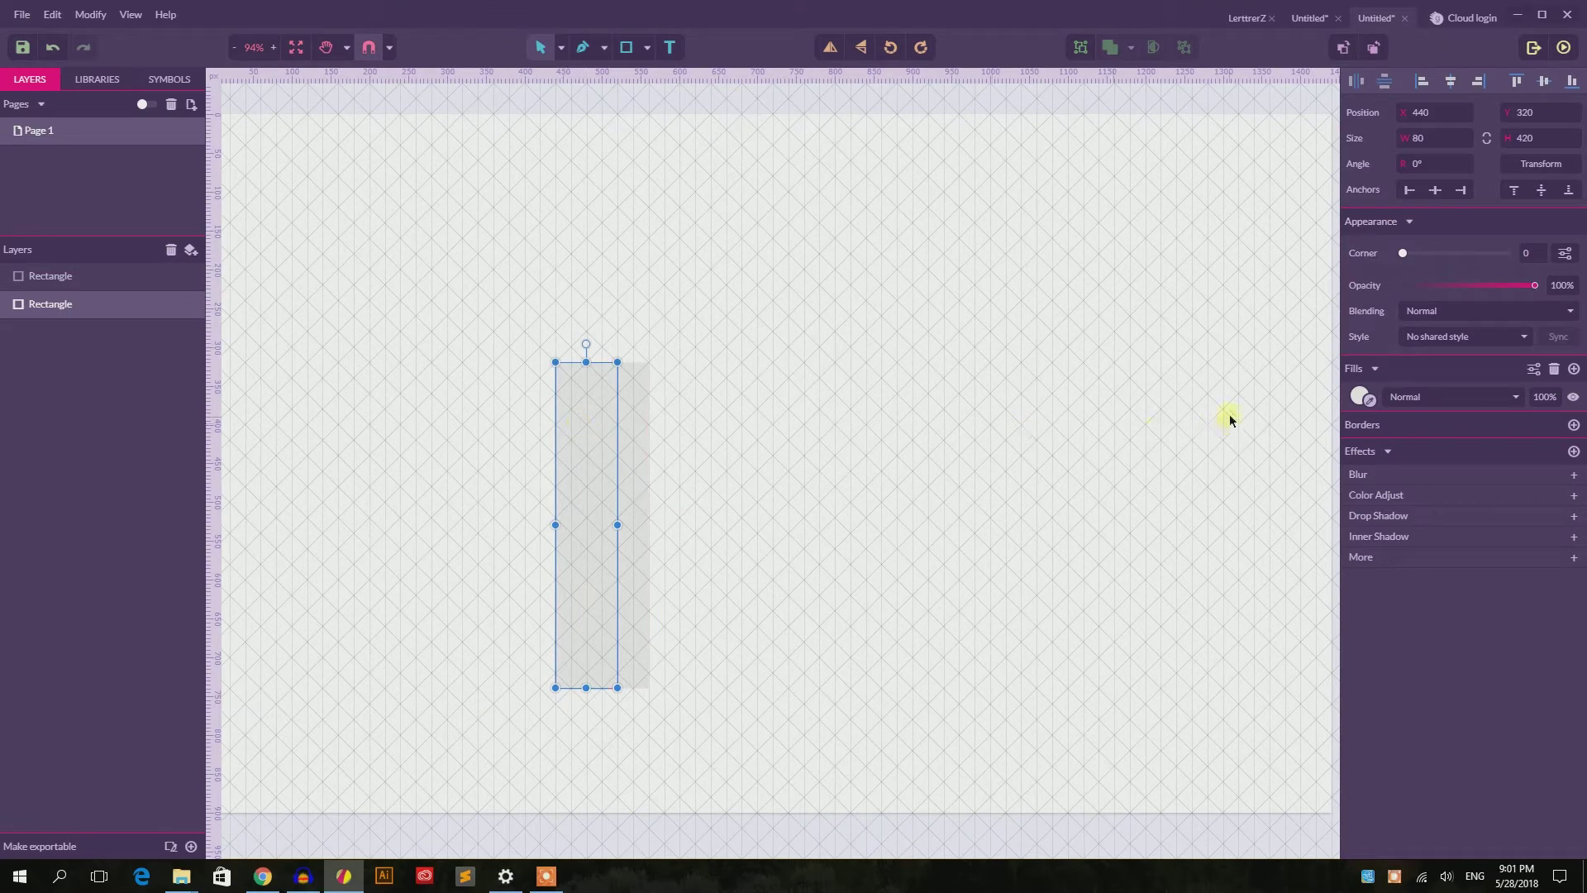
Darken the left rectangle's gray fill and widen the light right rectangle to 60 px
left_click_drag(1361, 385, 1348, 481)
left_click(817, 413)
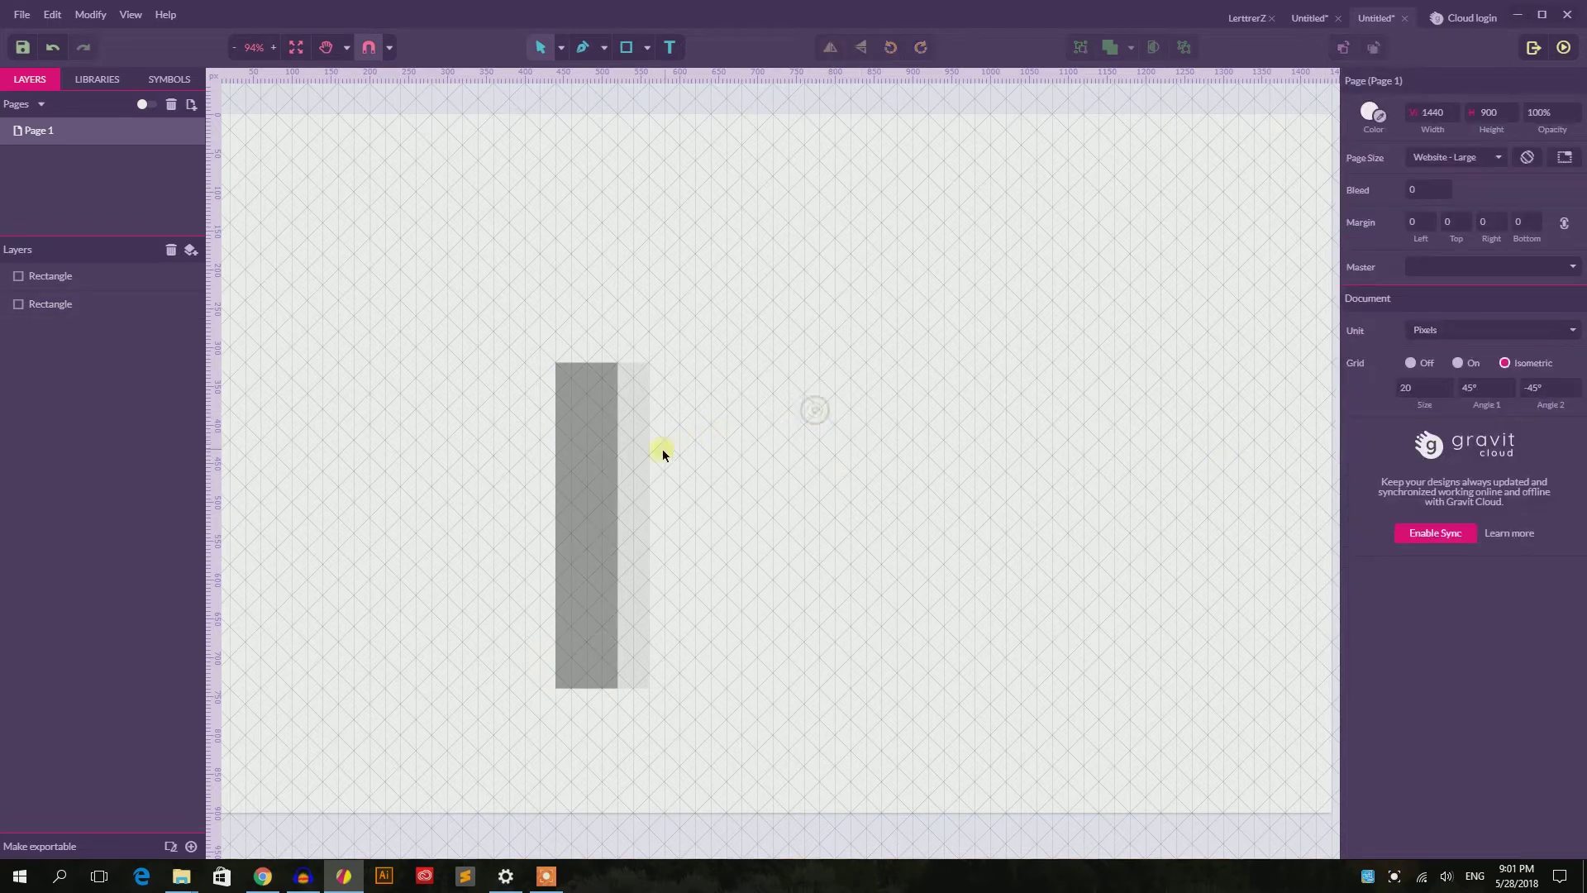
left_click(644, 466)
left_click_drag(651, 525, 664, 525)
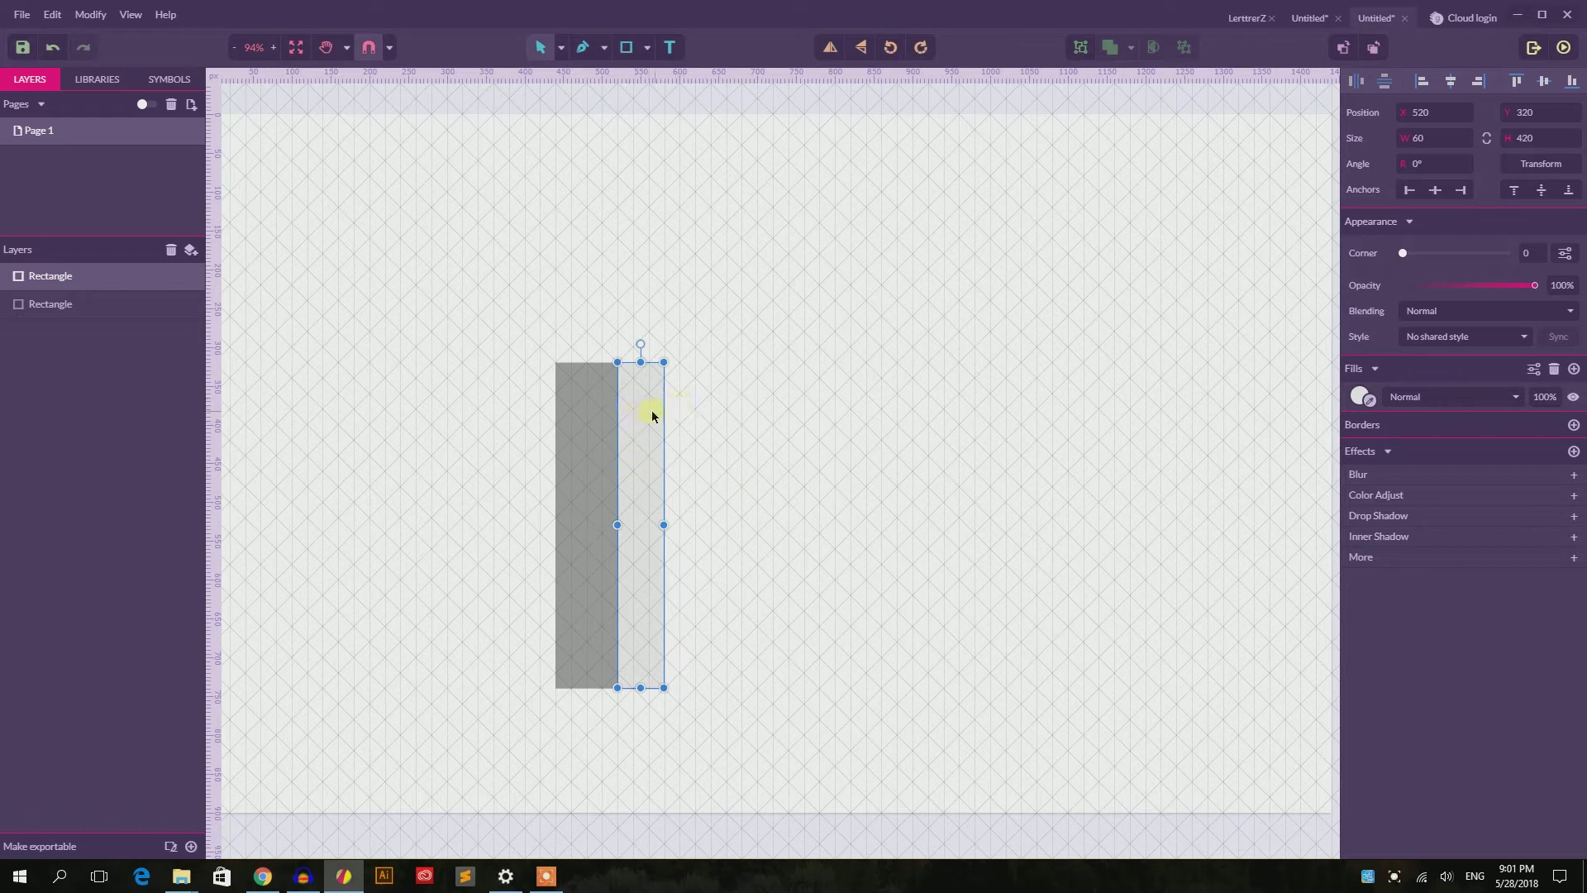
Select both rectangles and group them into a 140×420 group
left_click(463, 288)
left_click_drag(463, 288, 798, 679)
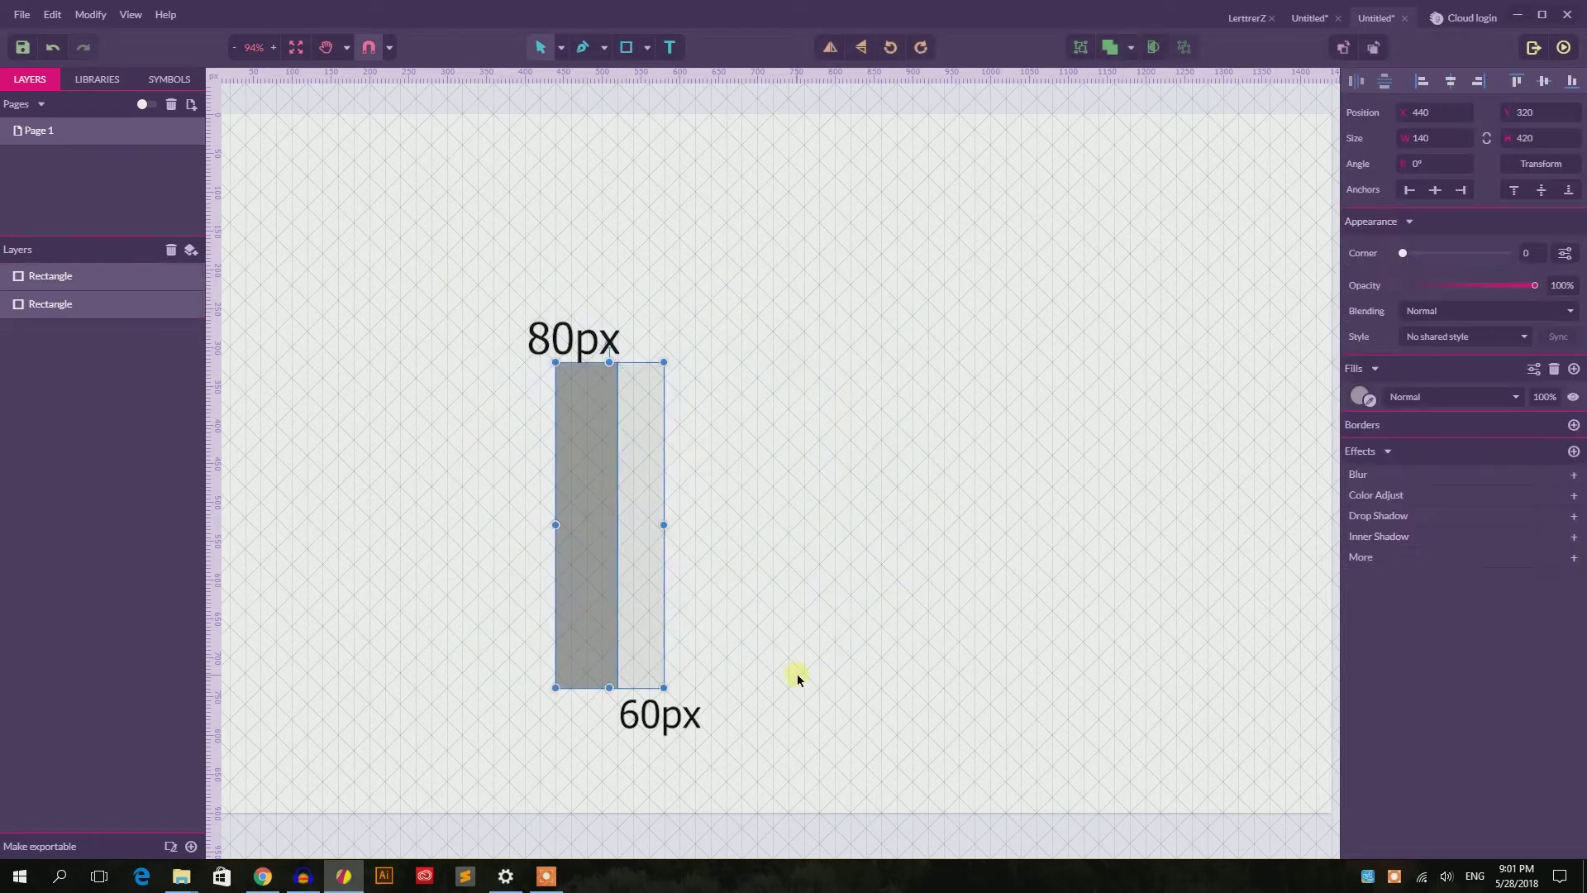
key("ctrl+g")
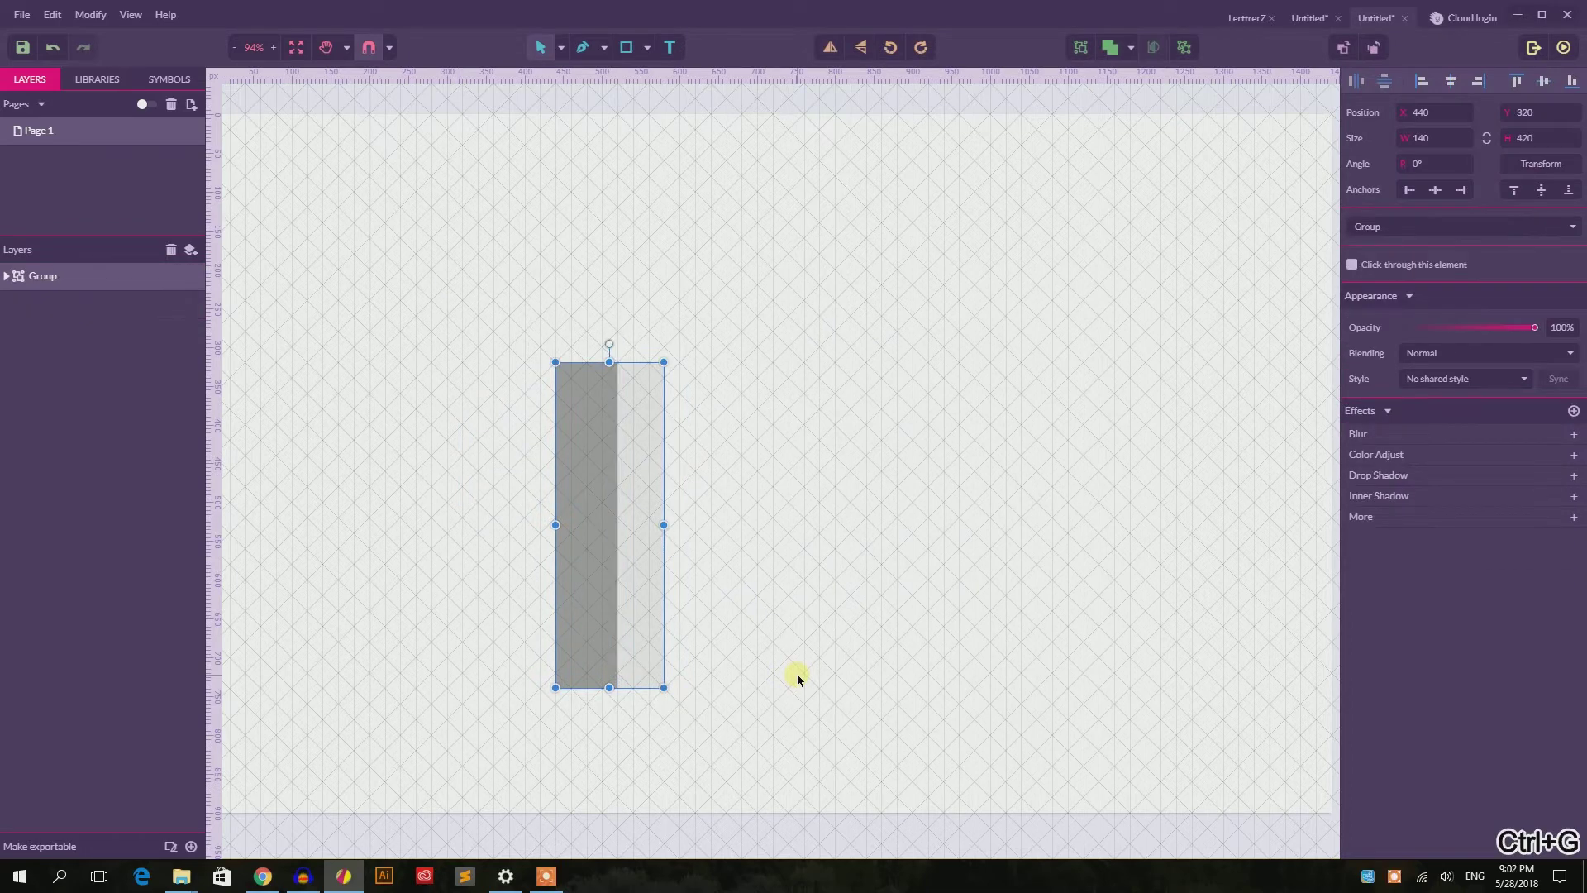
Select the bar group, try moving it, then undo the move
right_click(620, 444)
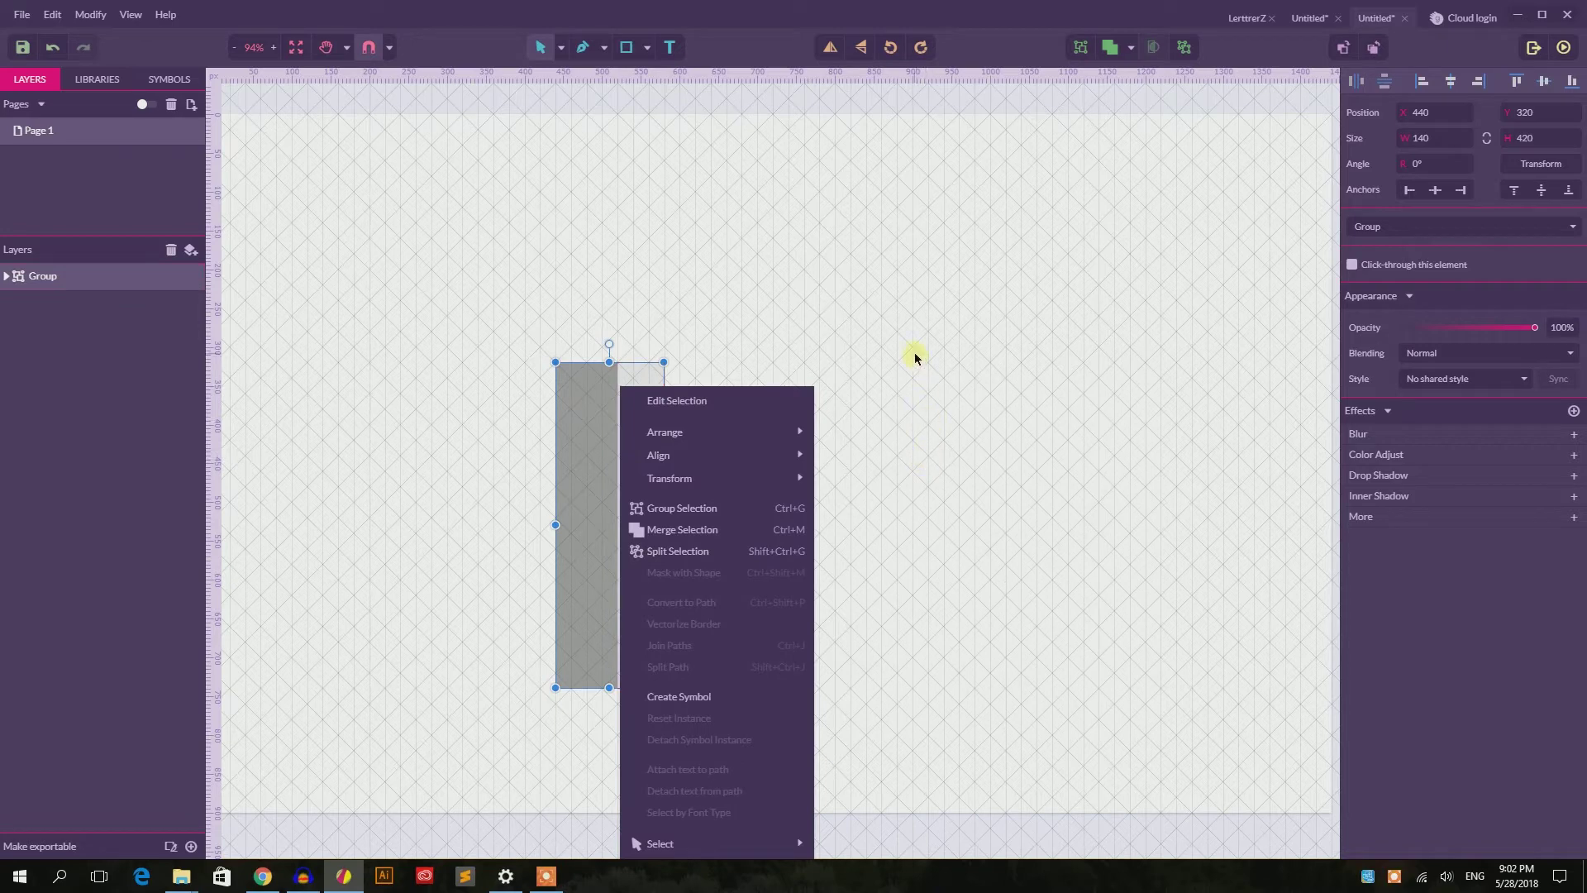
left_click(745, 296)
left_click(626, 419)
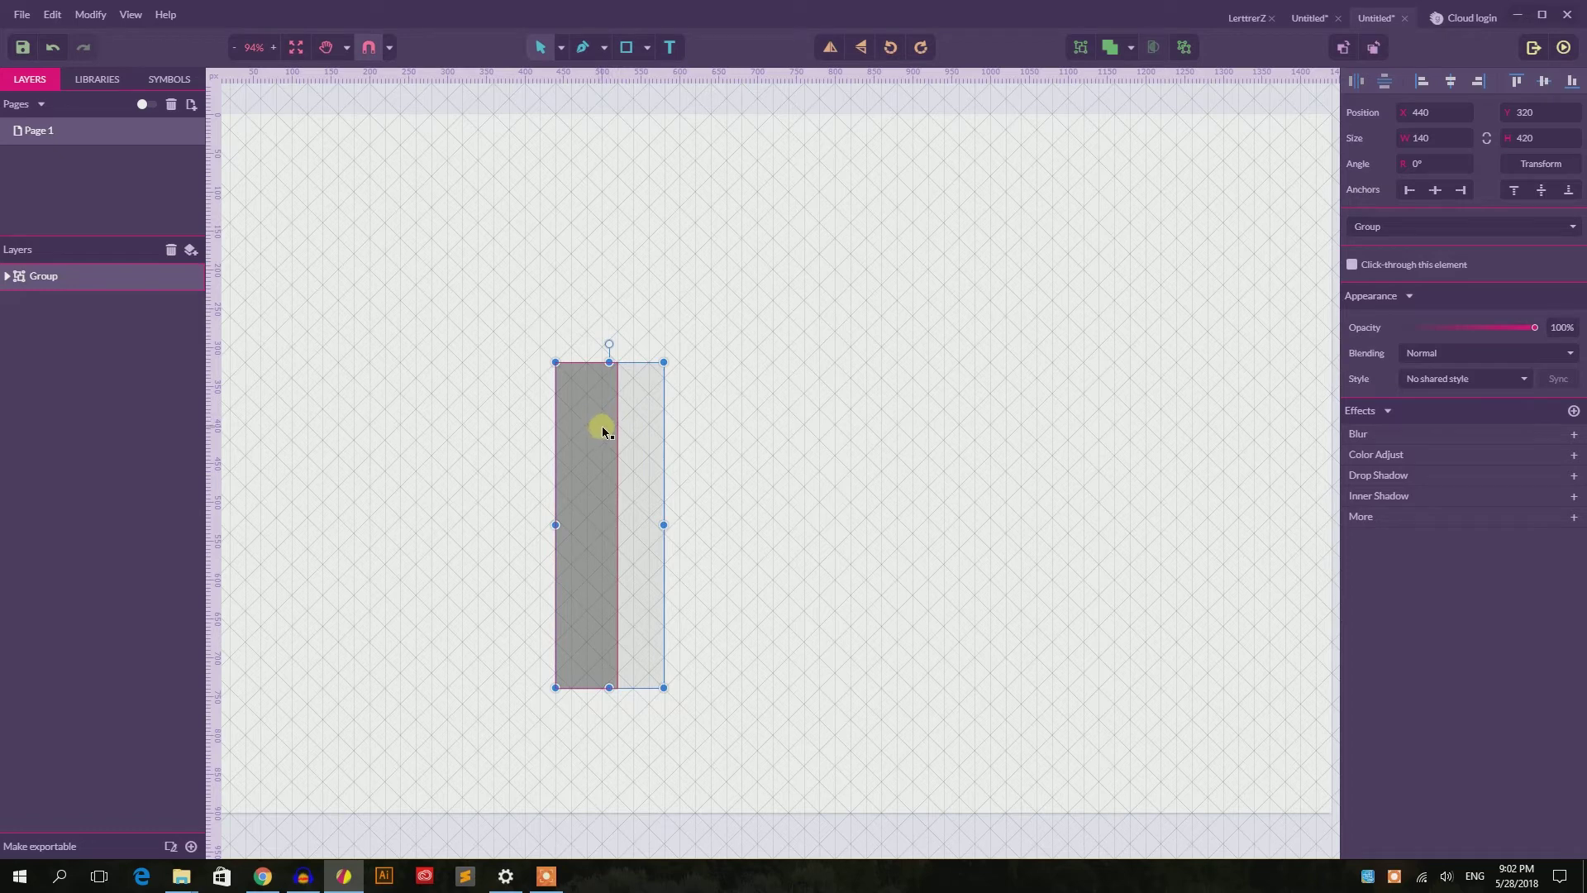
left_click_drag(604, 430, 744, 394)
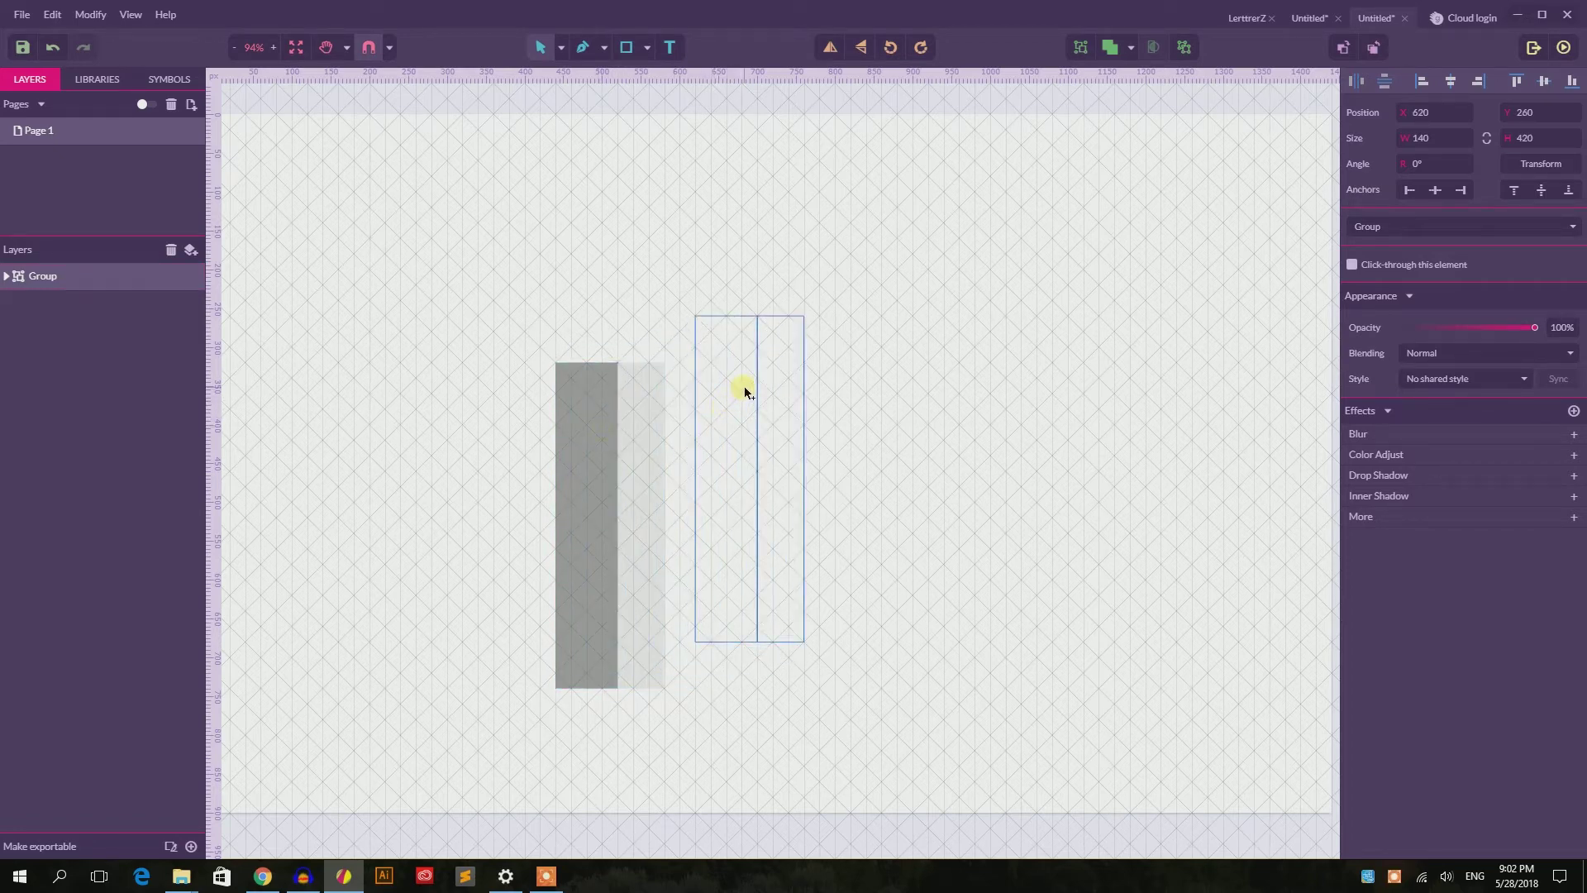
left_click_drag(744, 391, 744, 391)
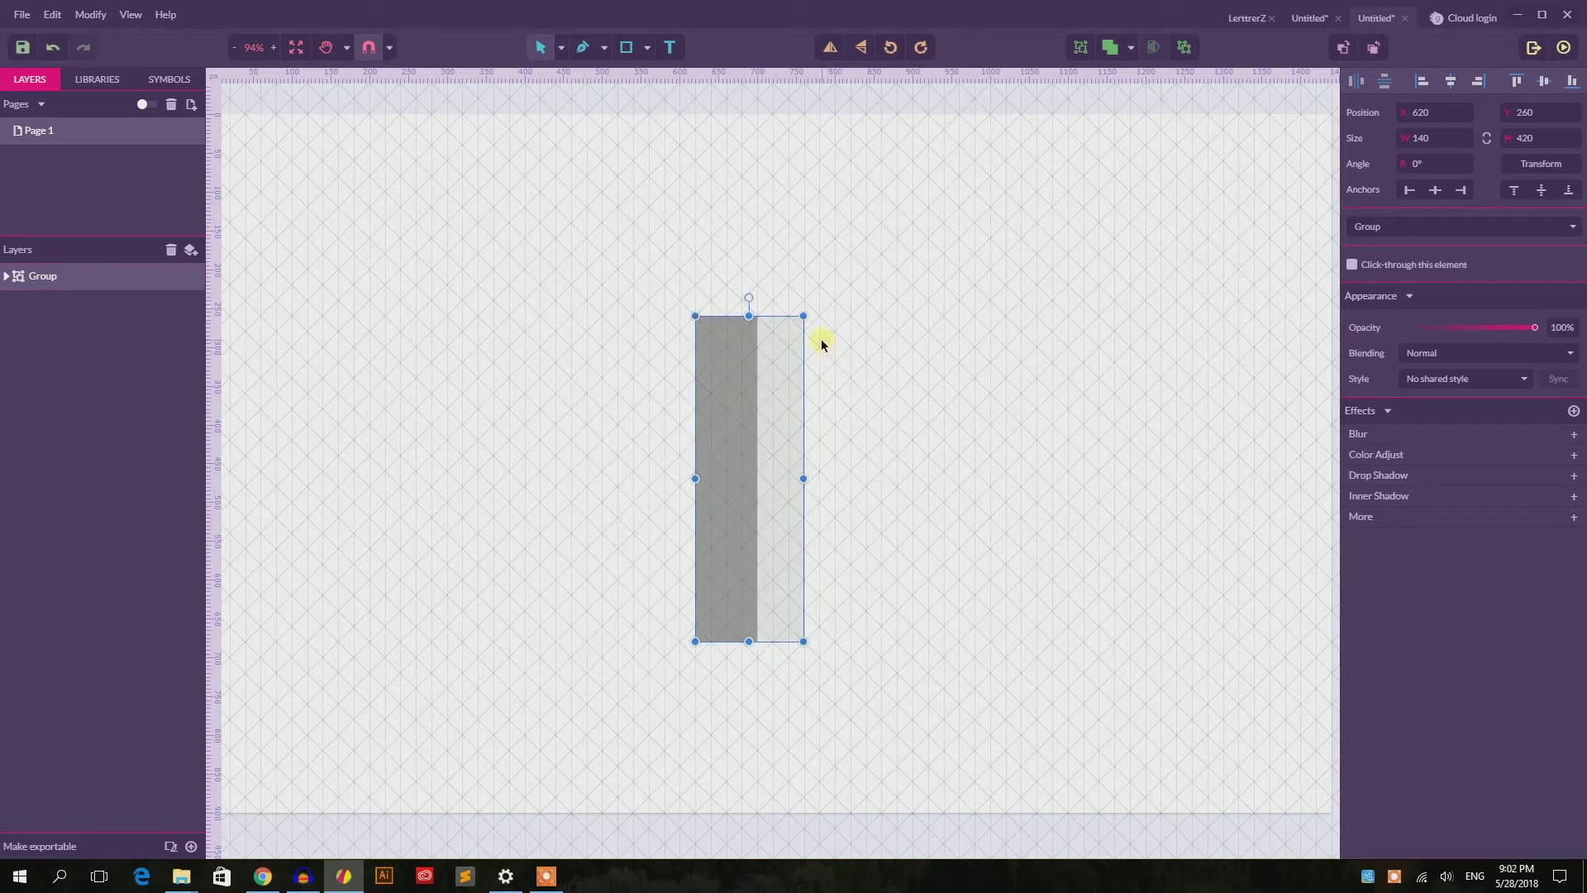
key("ctrl+z")
Place a duplicate of the group to the right, rotate it 45° and shift it slightly left
left_click_drag(622, 449, 792, 425)
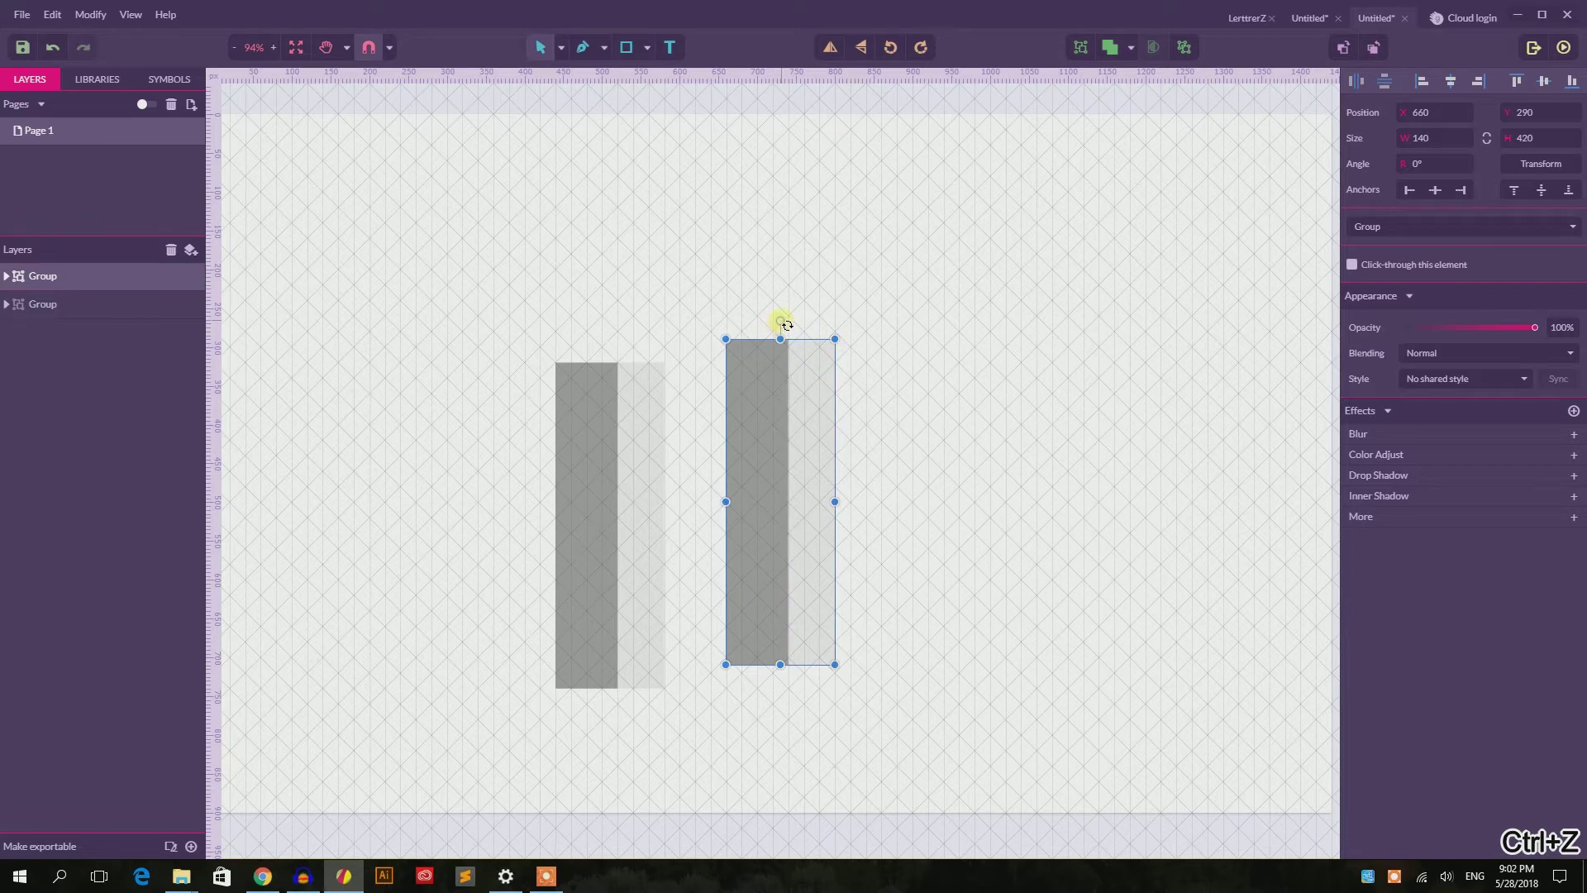
left_click_drag(787, 325, 655, 382)
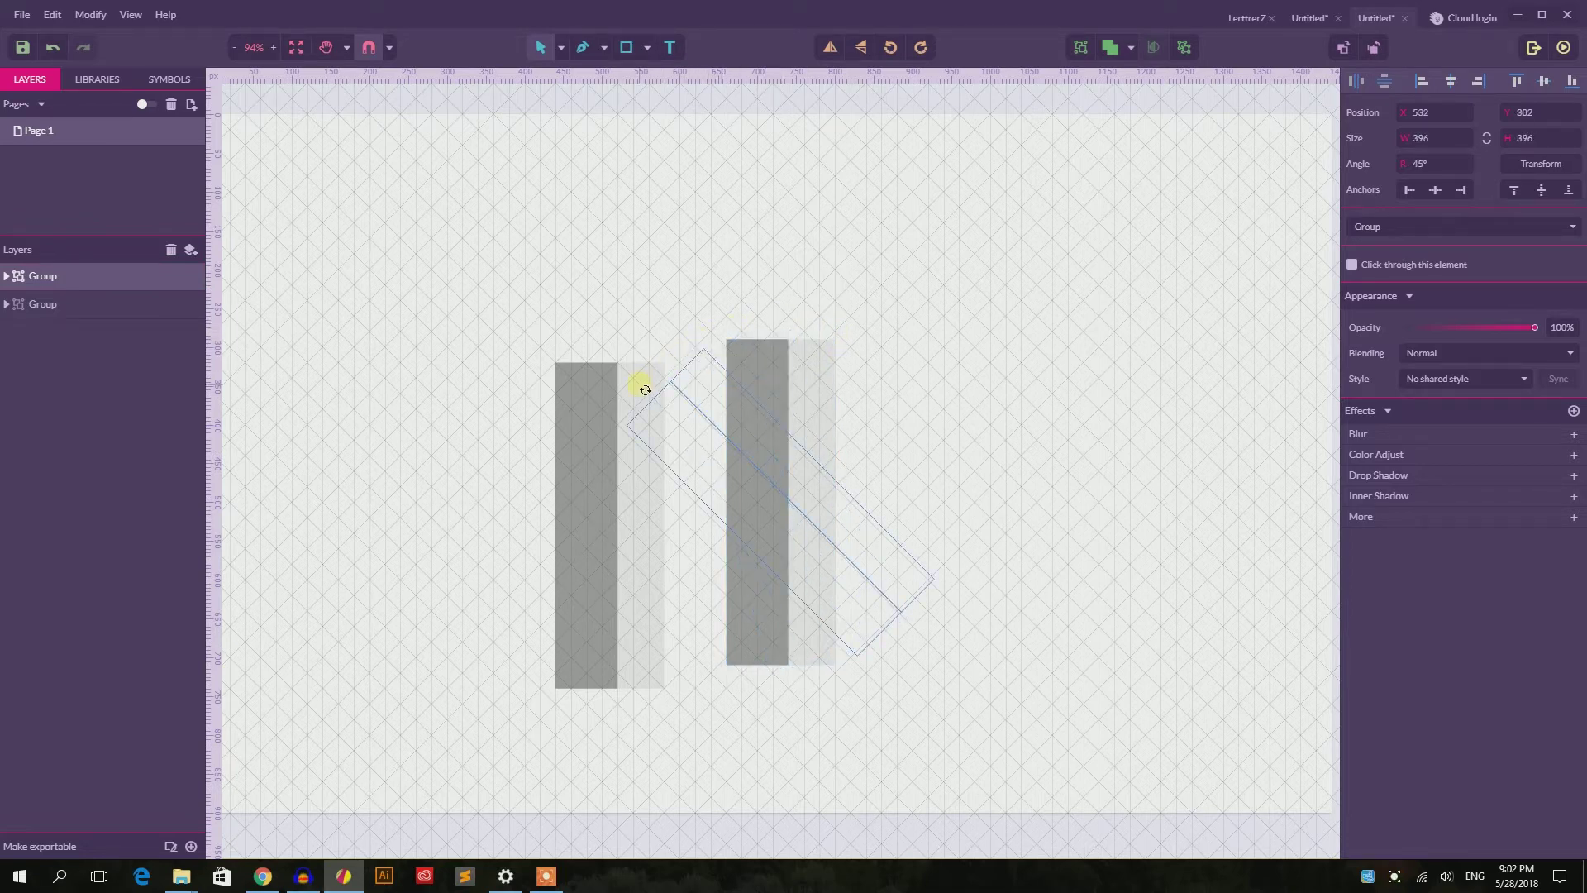
left_click_drag(646, 389, 642, 384)
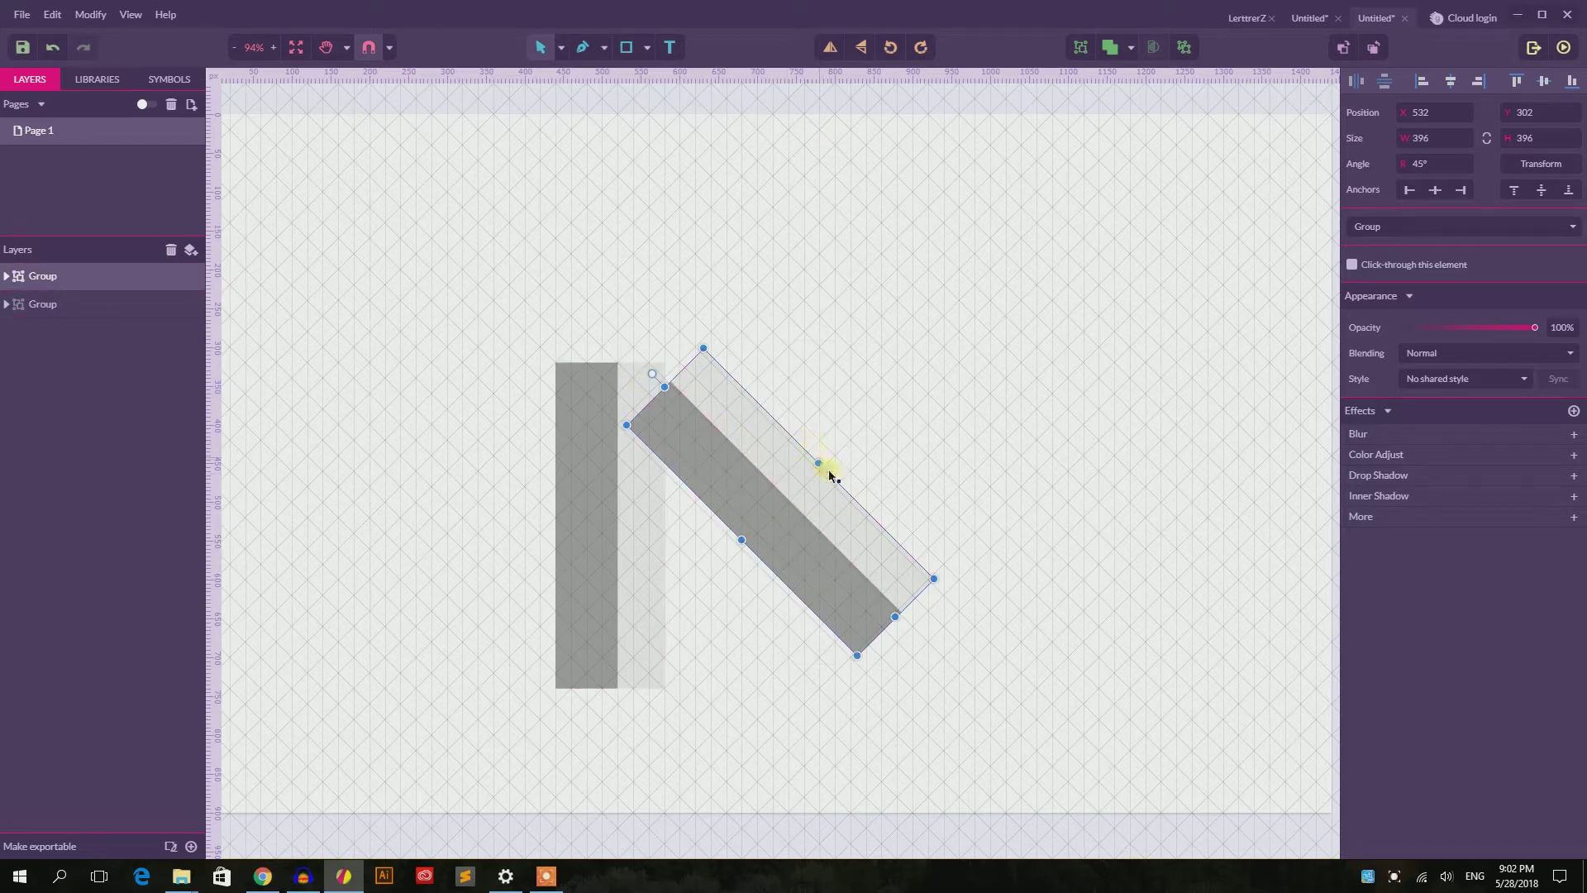
left_click_drag(804, 475, 790, 476)
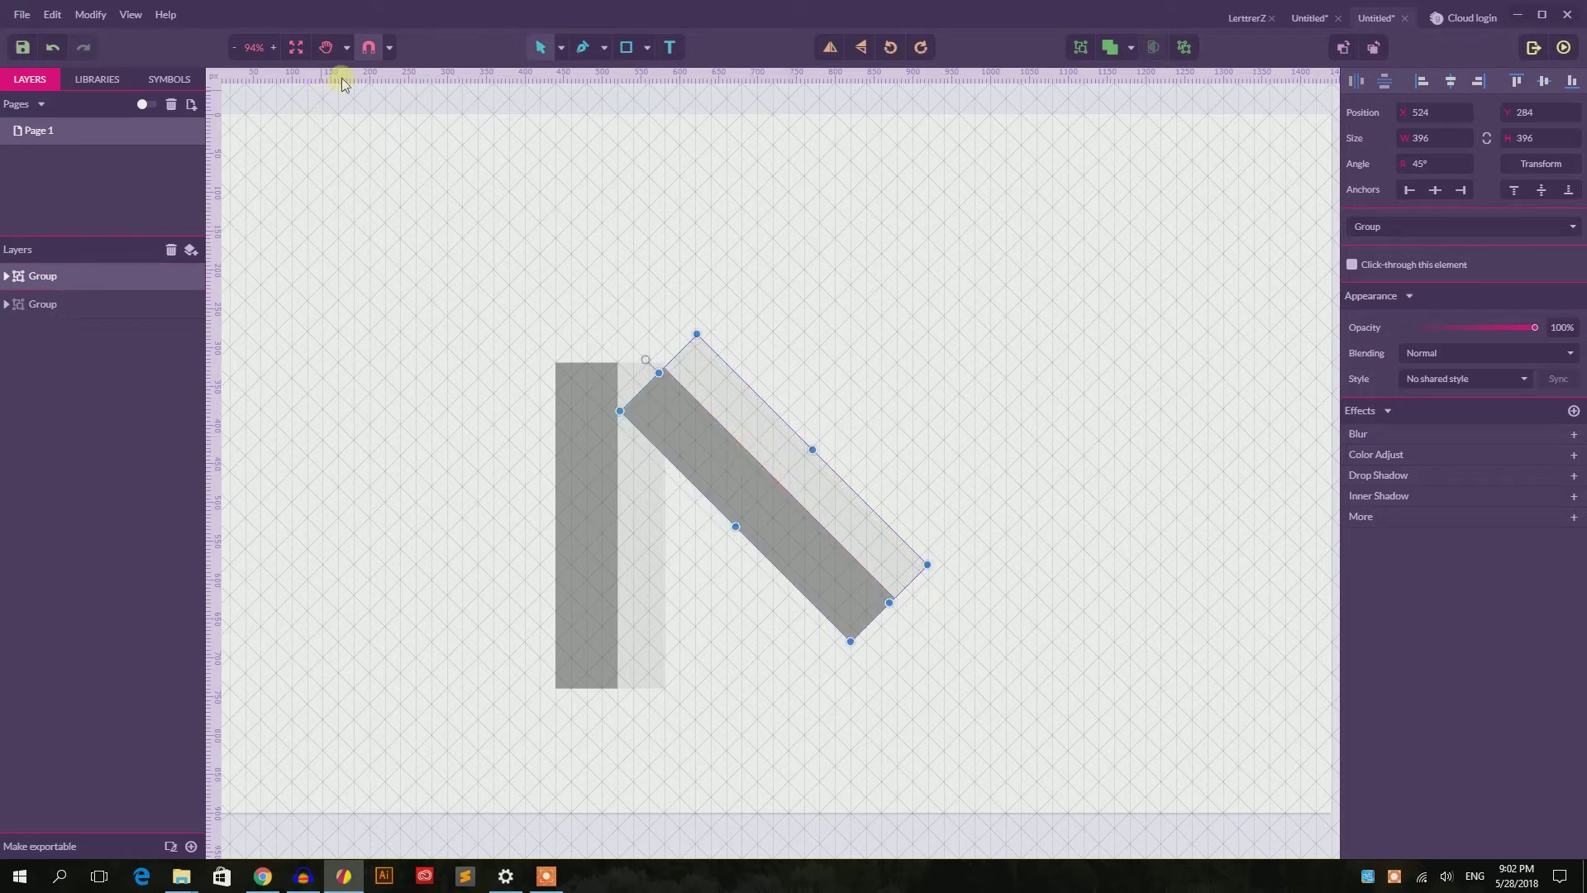
Toggle Snap to Full Pixels and drag the 45° bar up-left onto the vertical bar's top corner
left_click(395, 44)
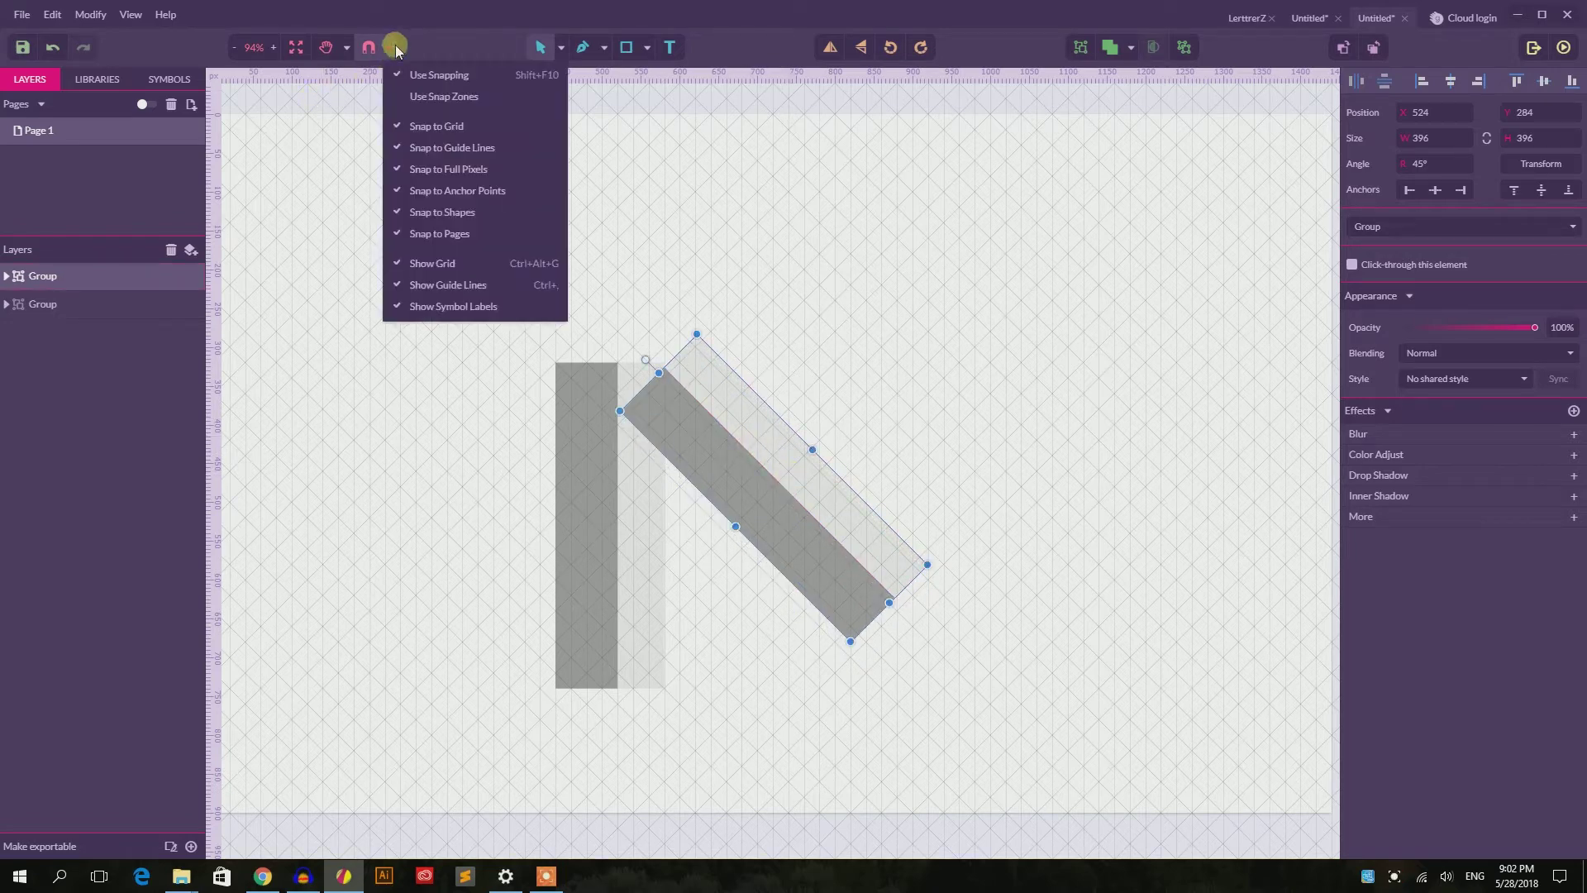
left_click(425, 169)
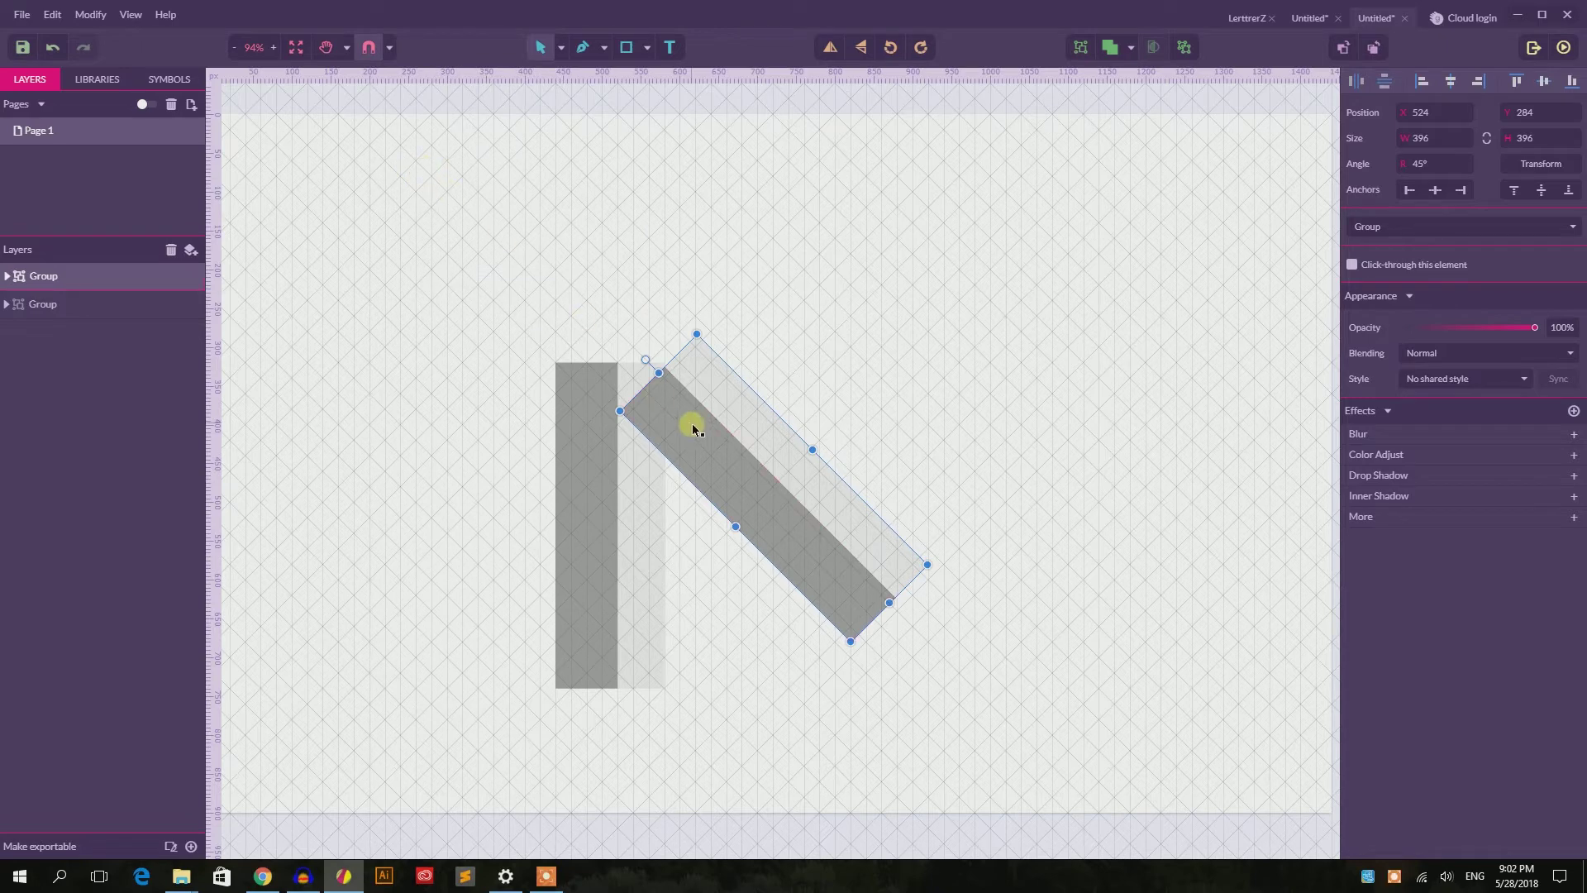
left_click_drag(712, 443, 673, 409)
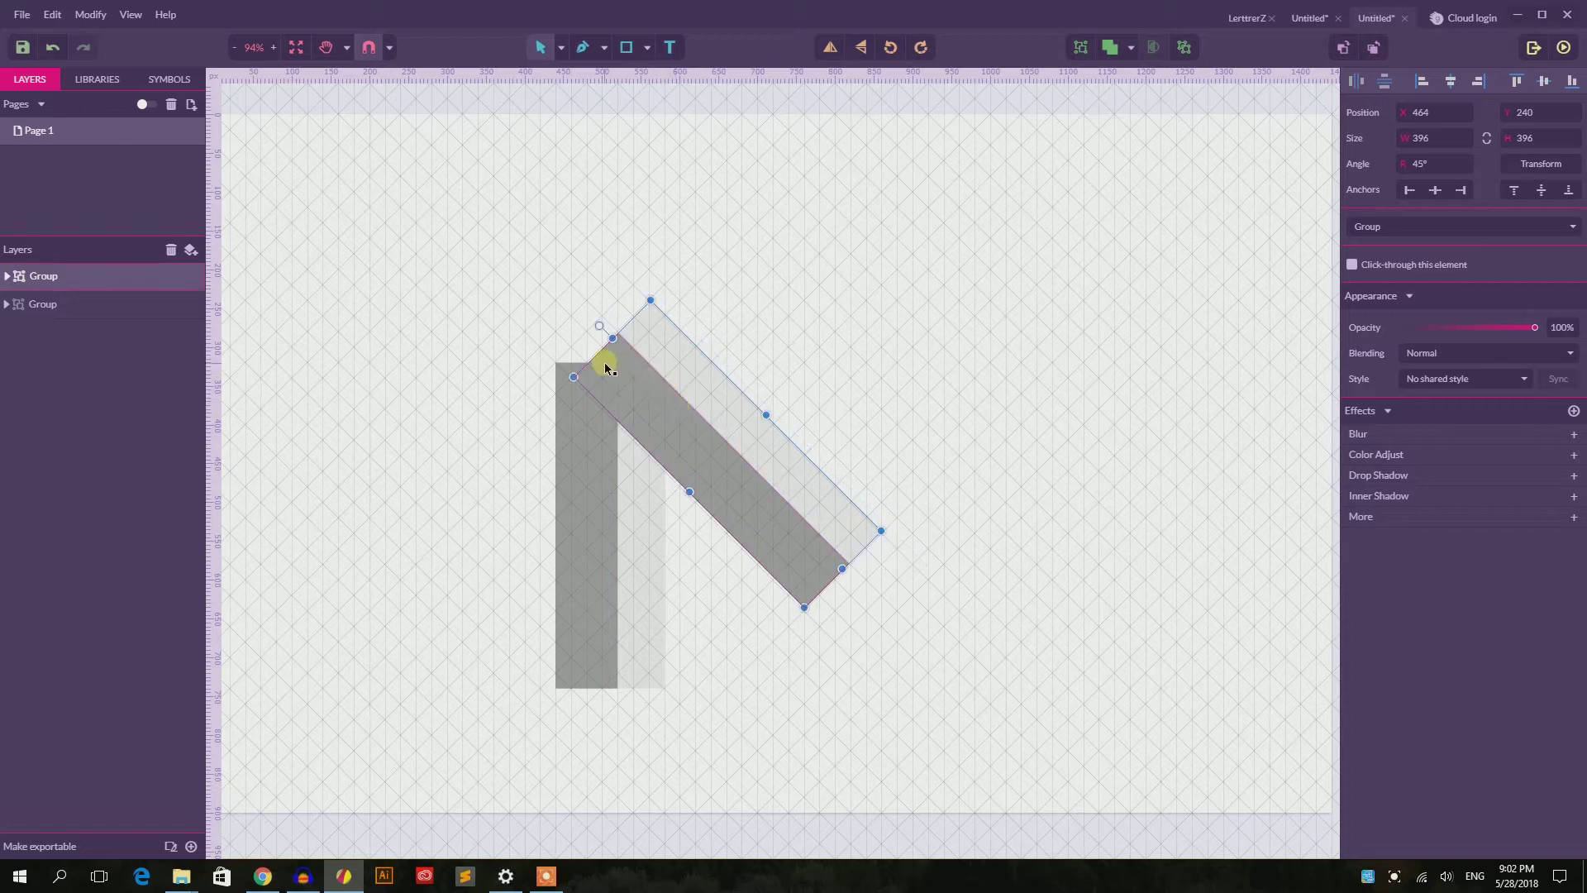
left_click_drag(607, 364, 588, 296)
left_click(567, 399)
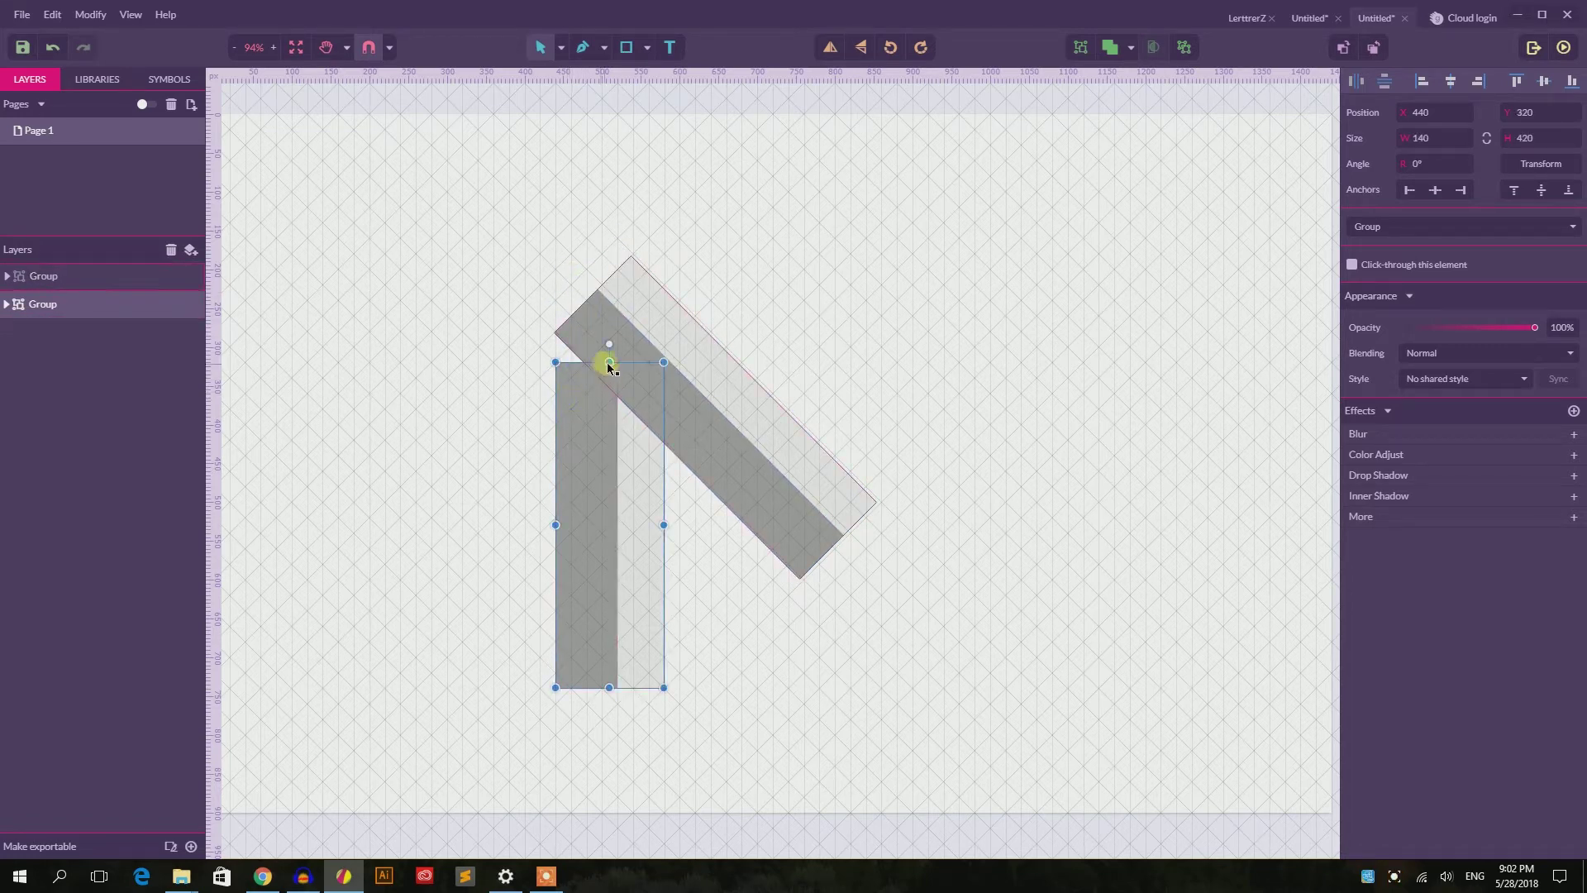
Stretch the vertical bar up to 460 px tall and zoom in to 150%
left_click_drag(612, 364, 610, 331)
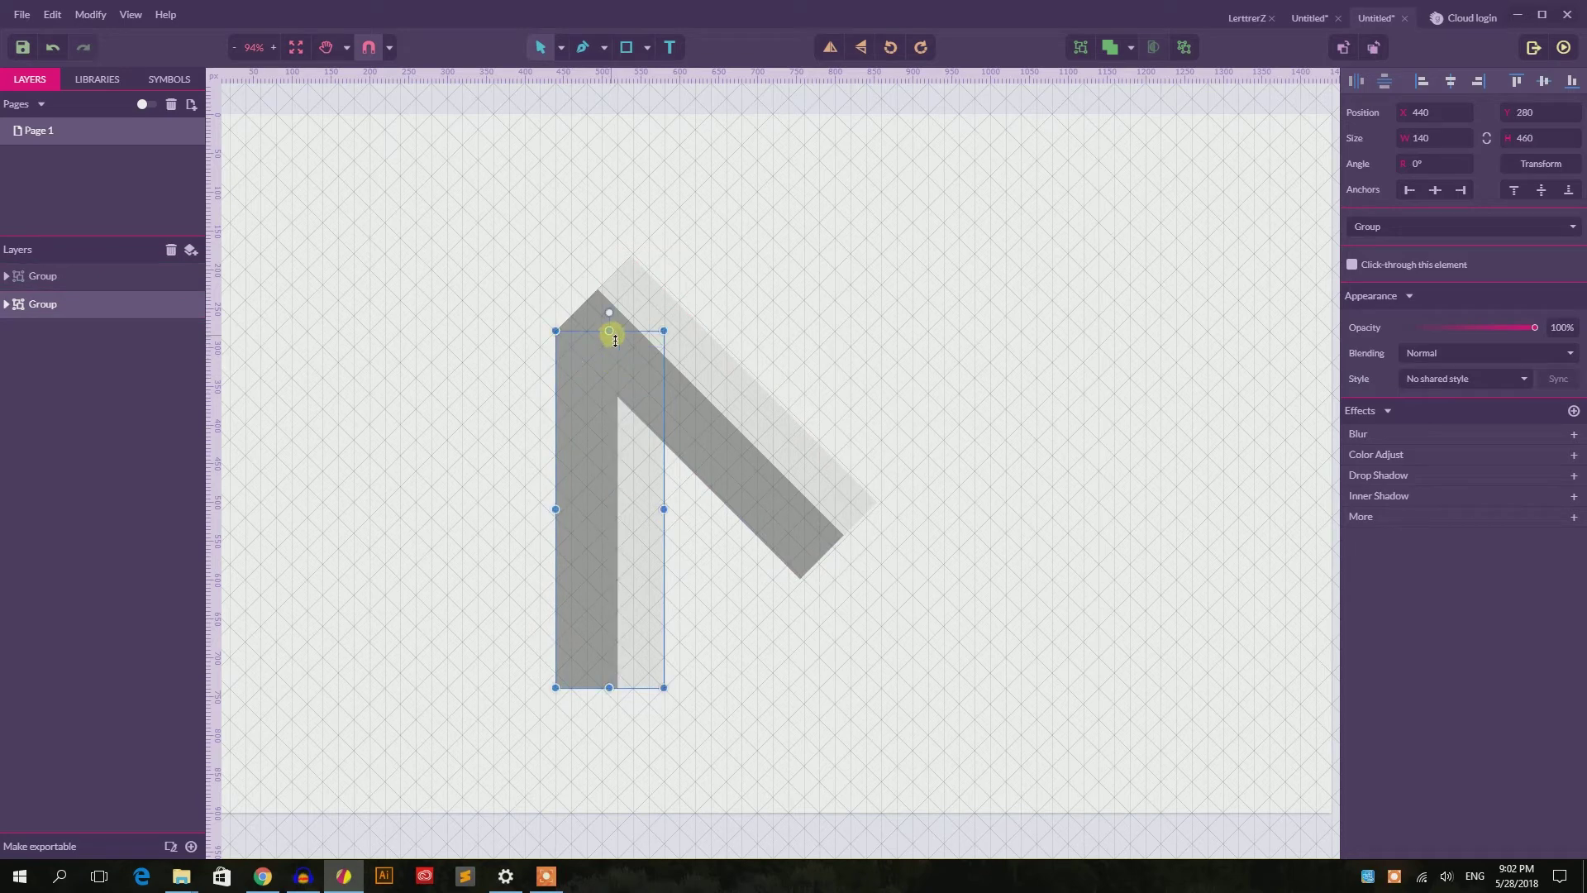
left_click(781, 276)
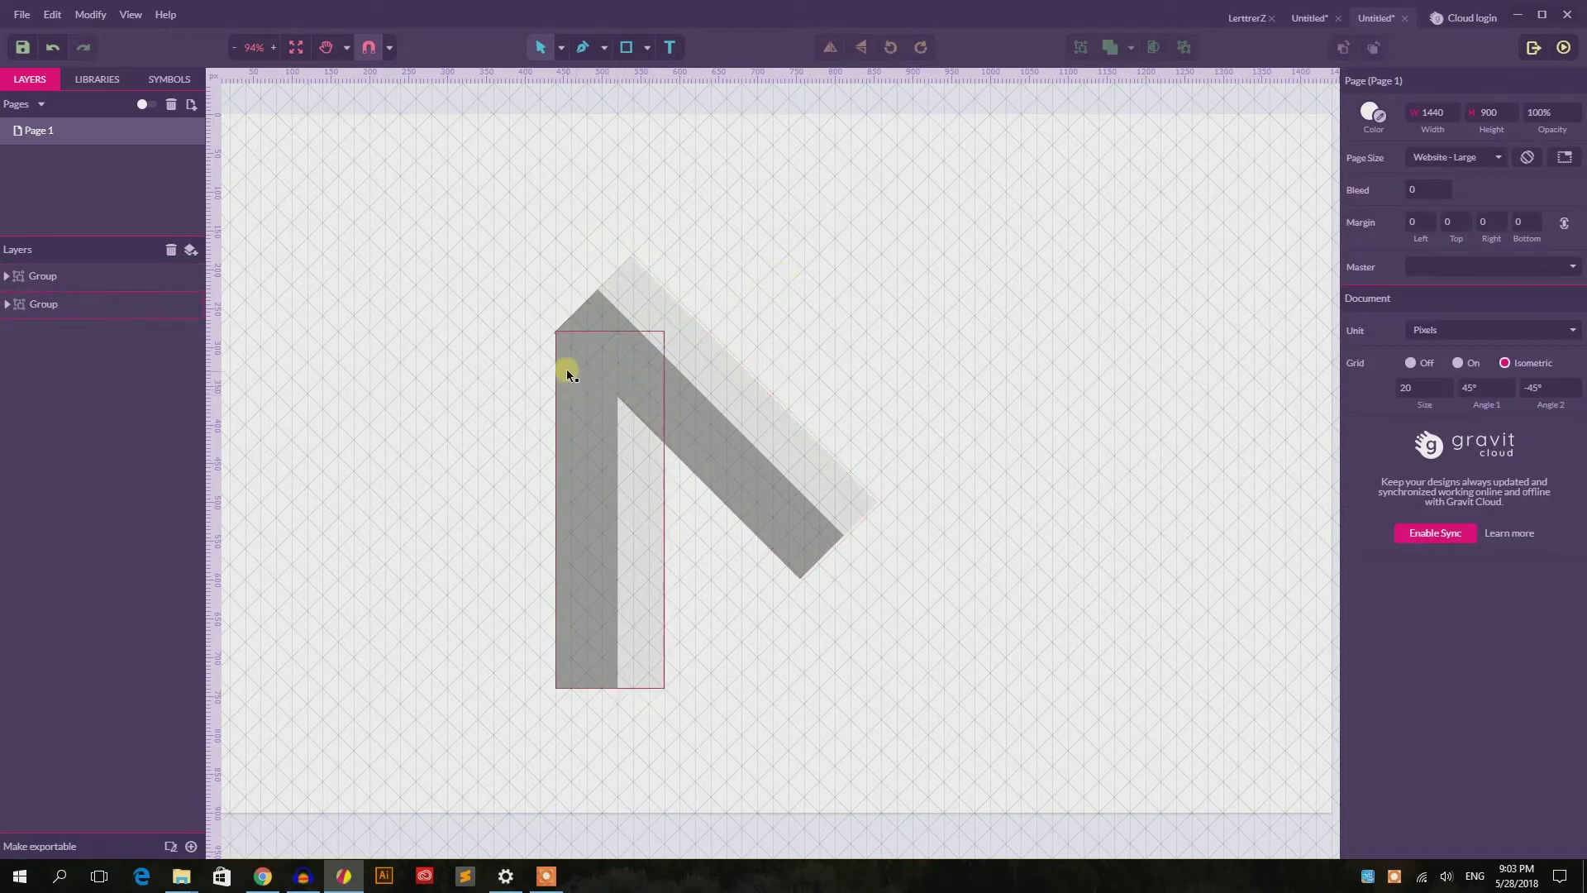
key("ctrl+plus")
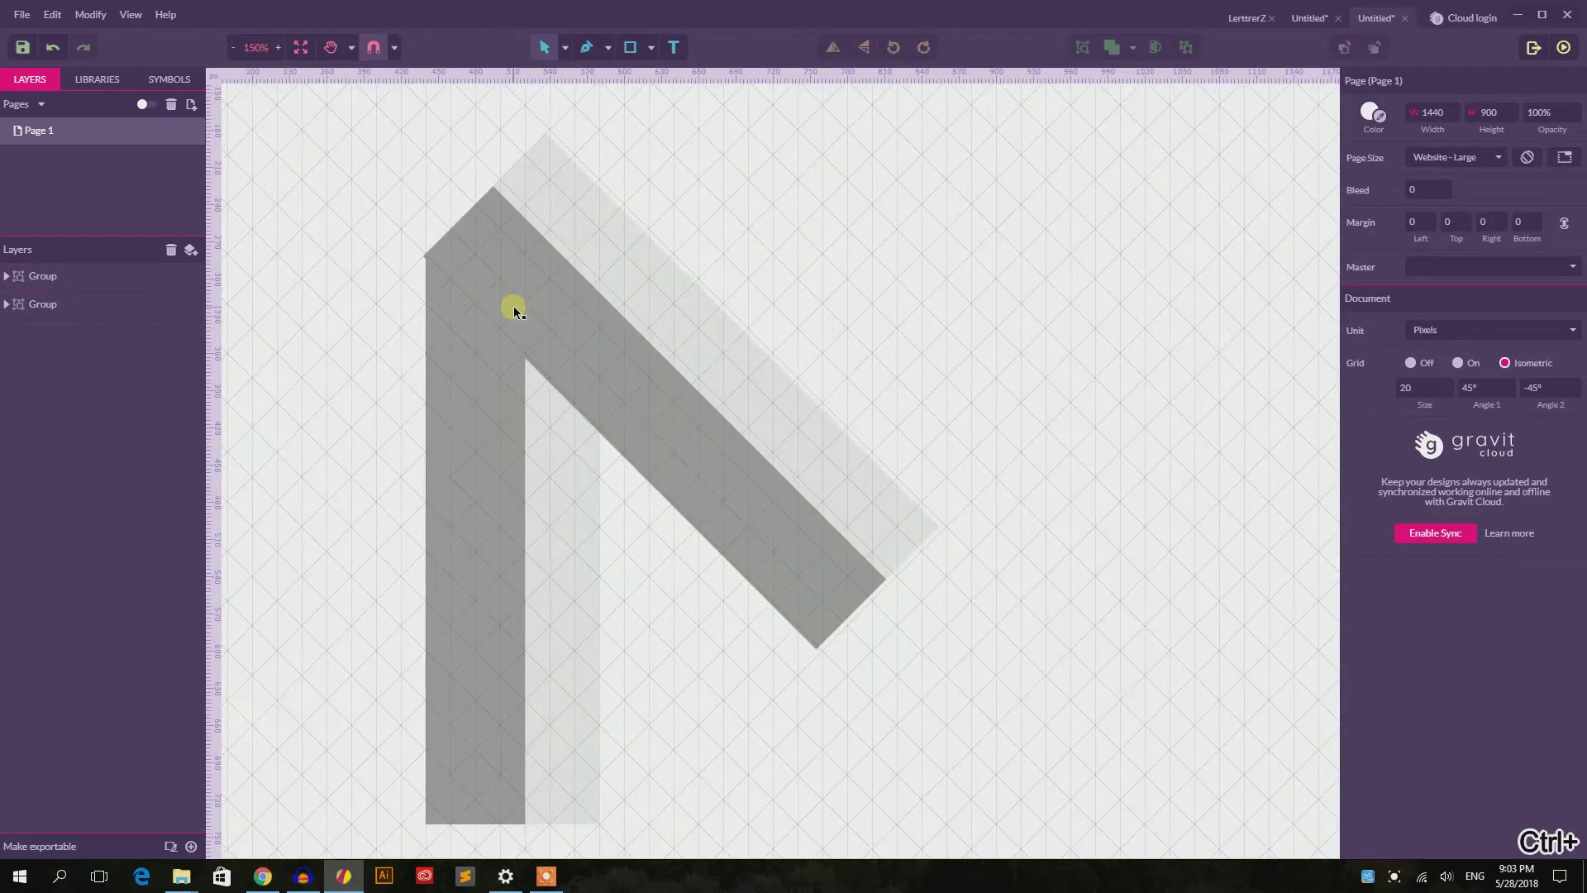
key("super+plus")
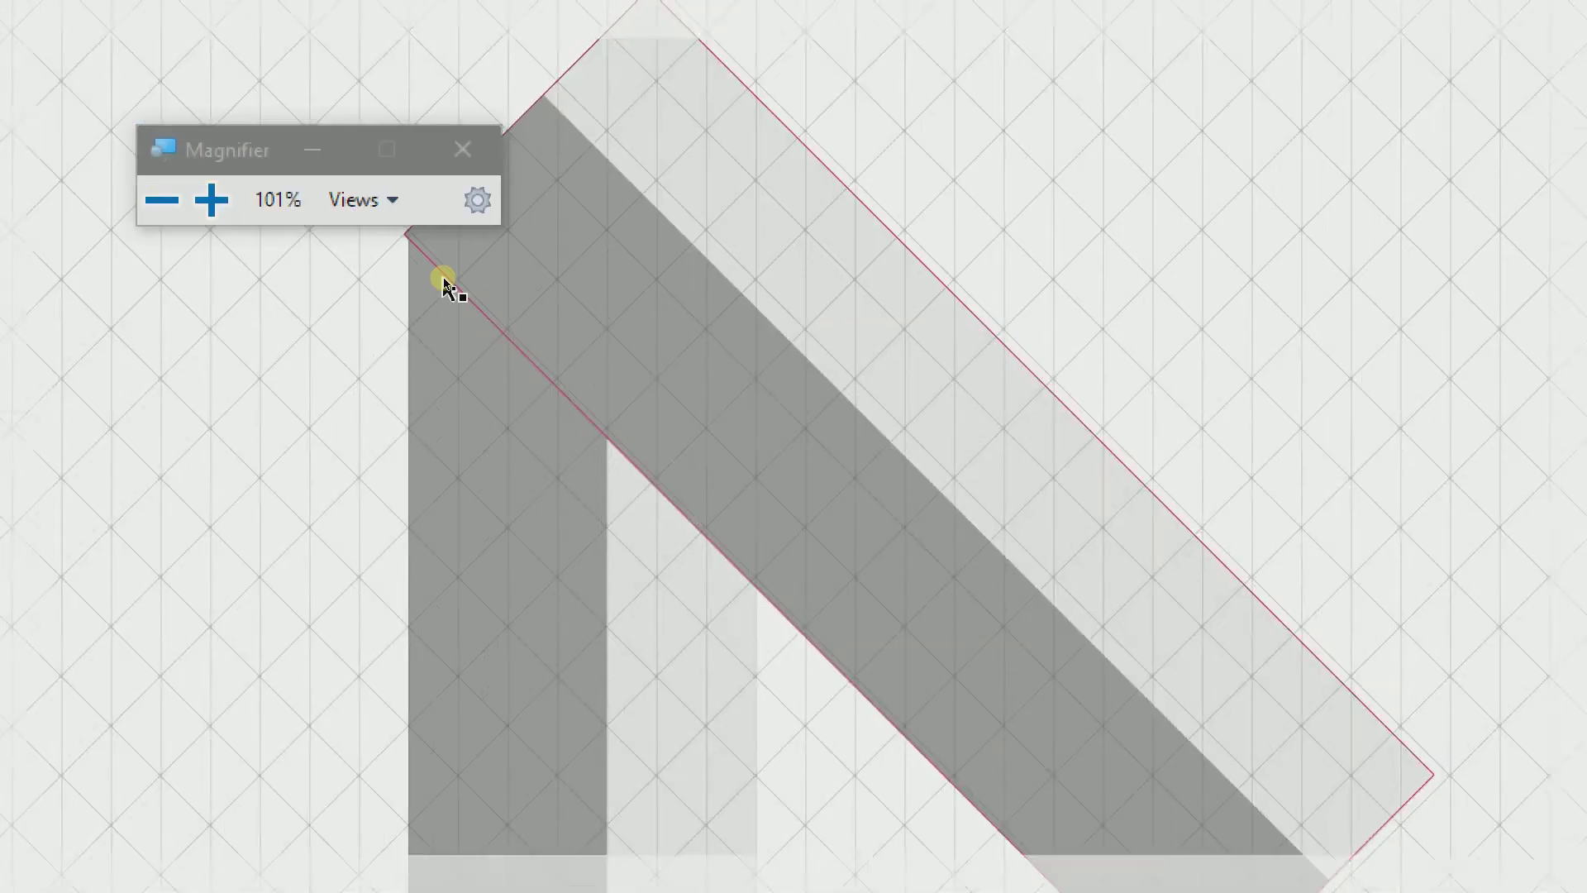
key("super+Escape")
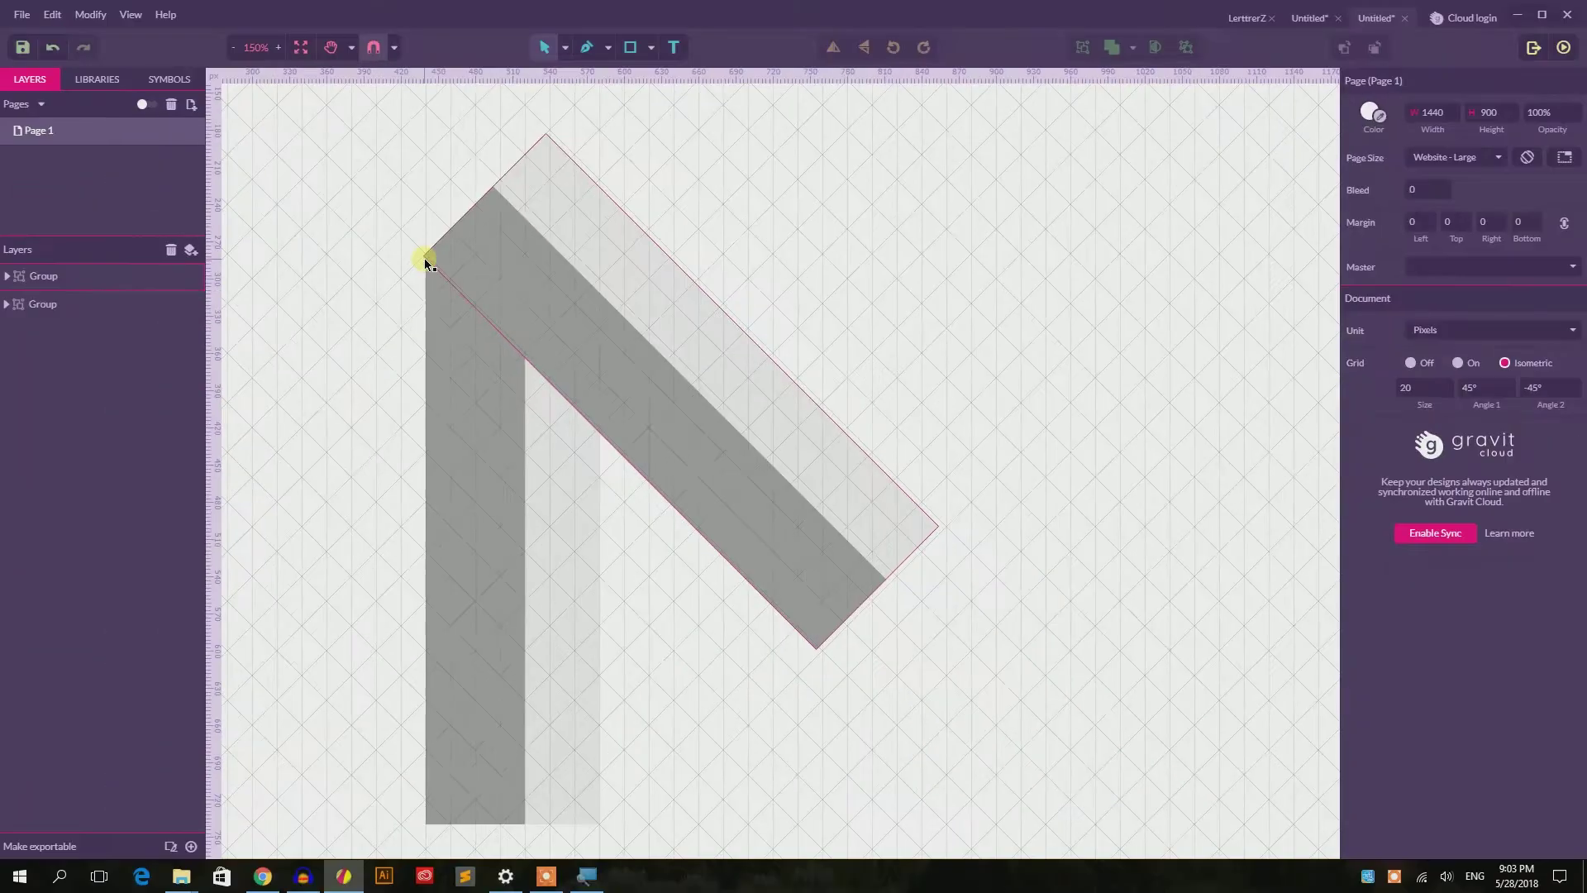
left_click(425, 258)
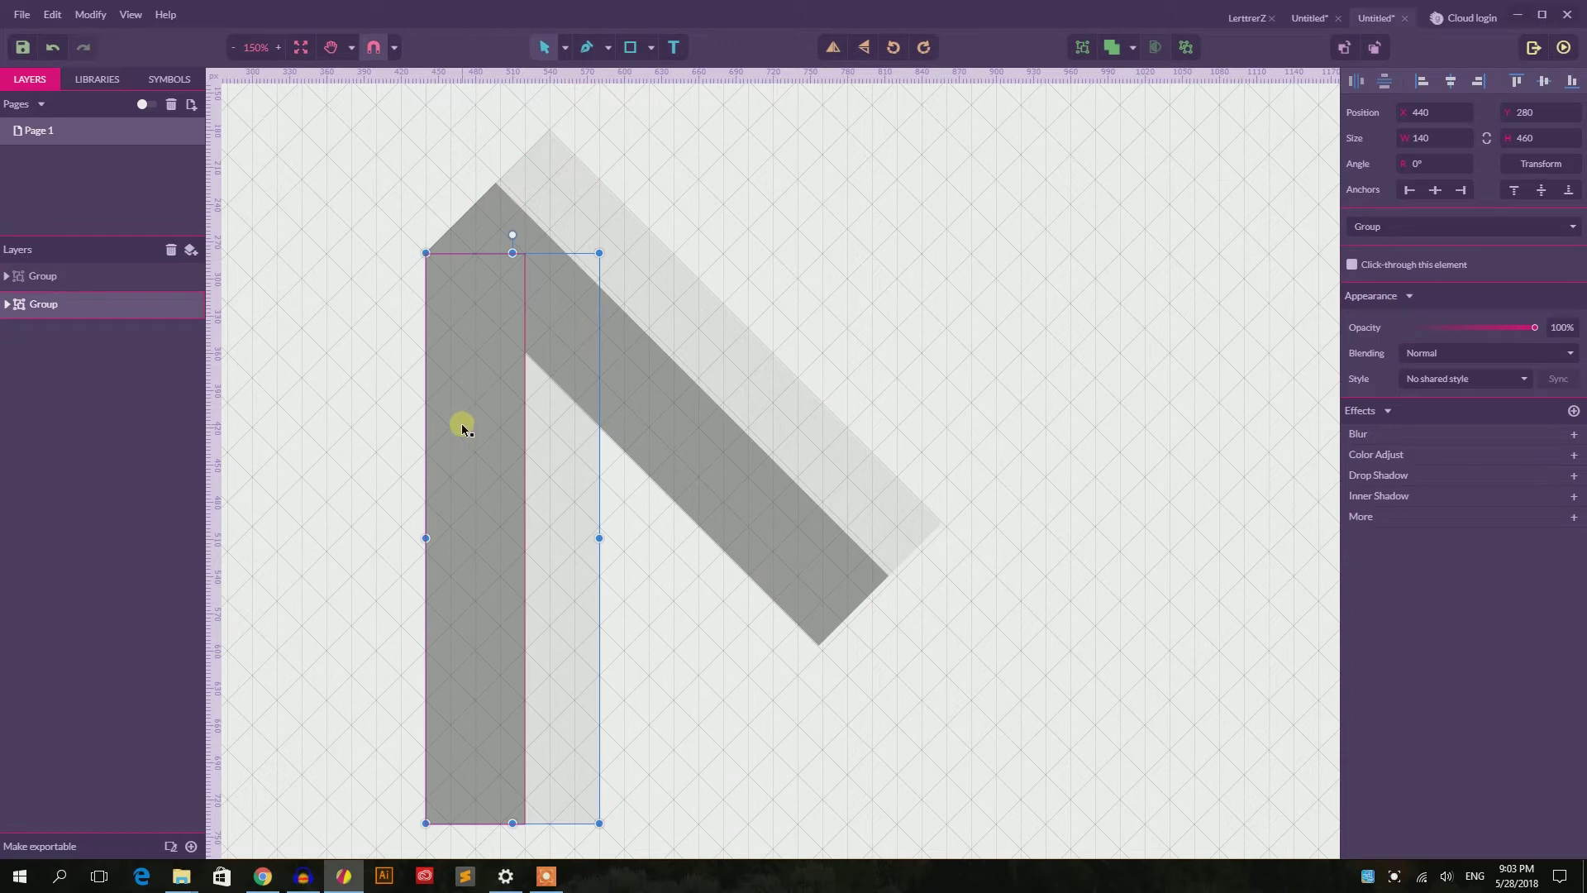
Ungroup the diagonal bar into its two separate 45° rectangles
left_click(48, 281)
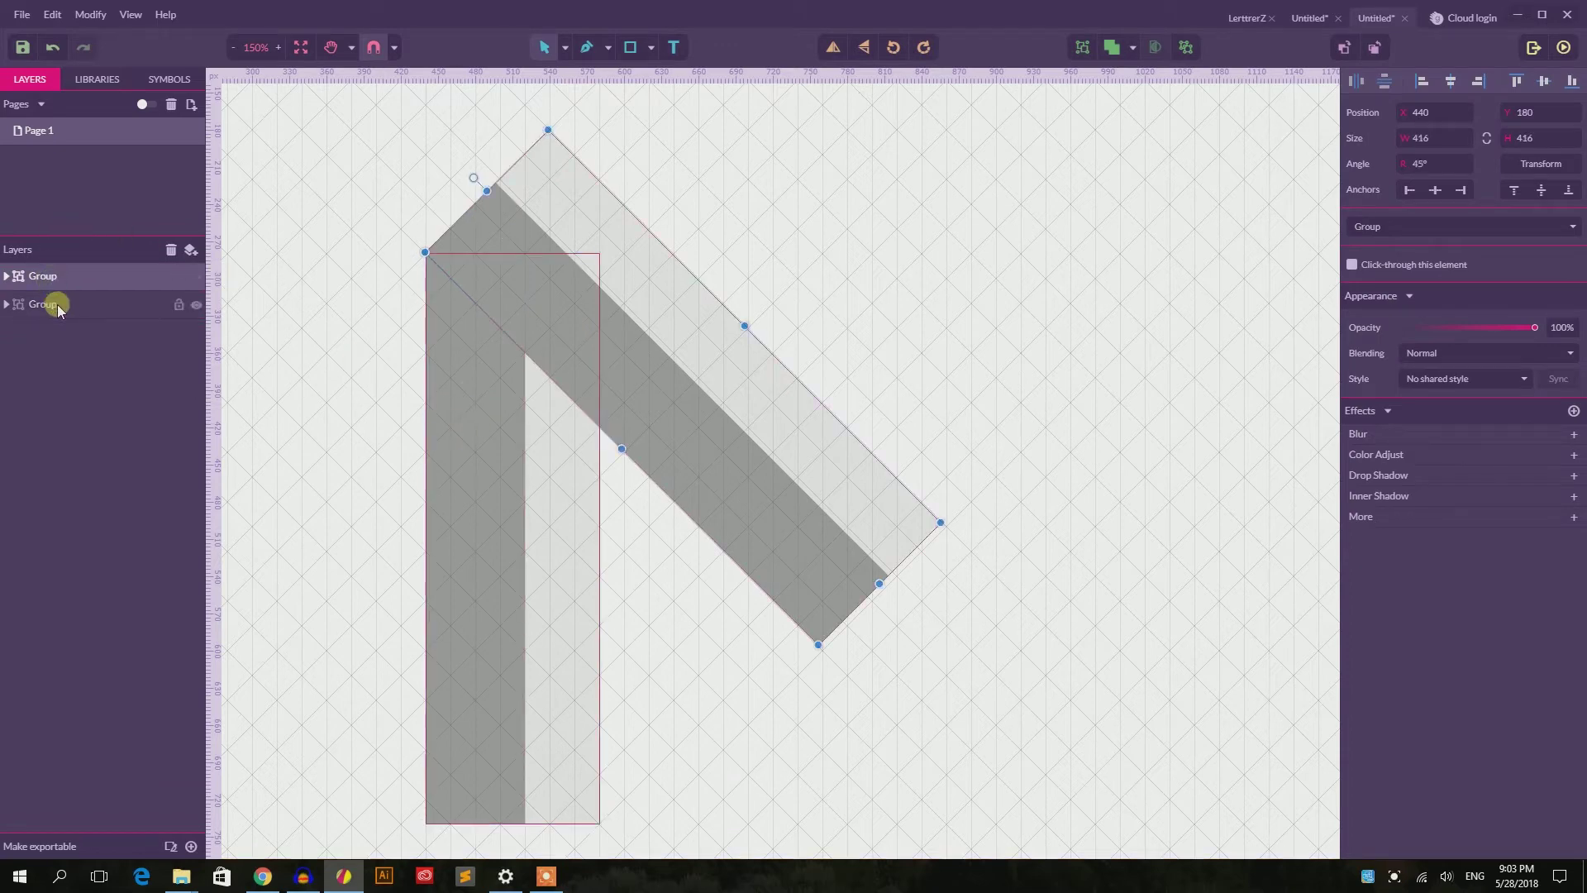
key("ctrl+g")
left_click(305, 329)
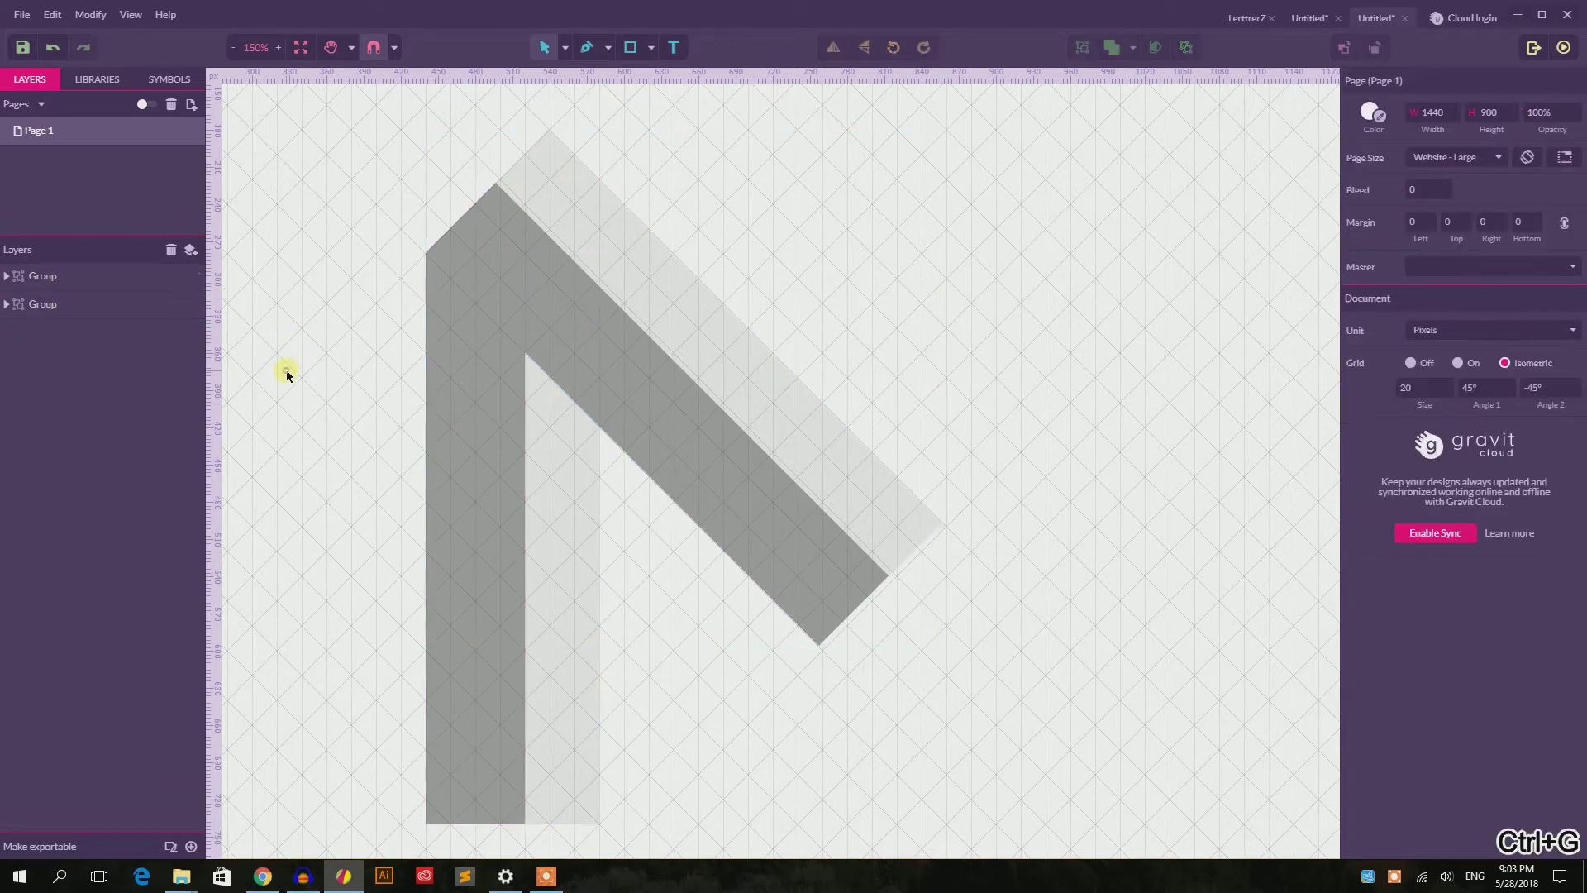
left_click(59, 276)
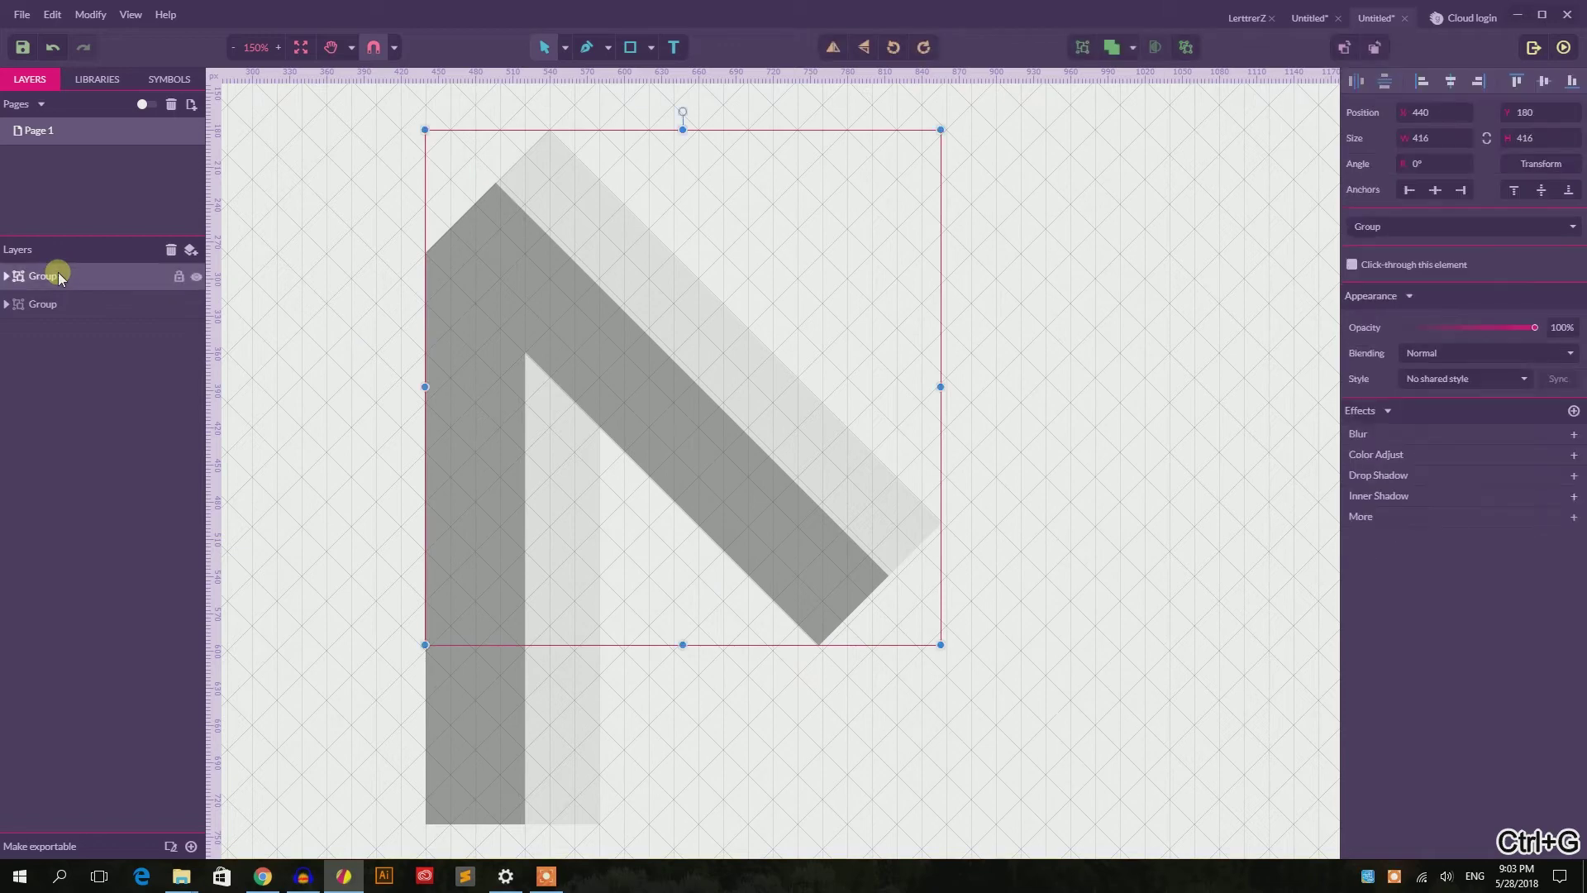
left_click(59, 277)
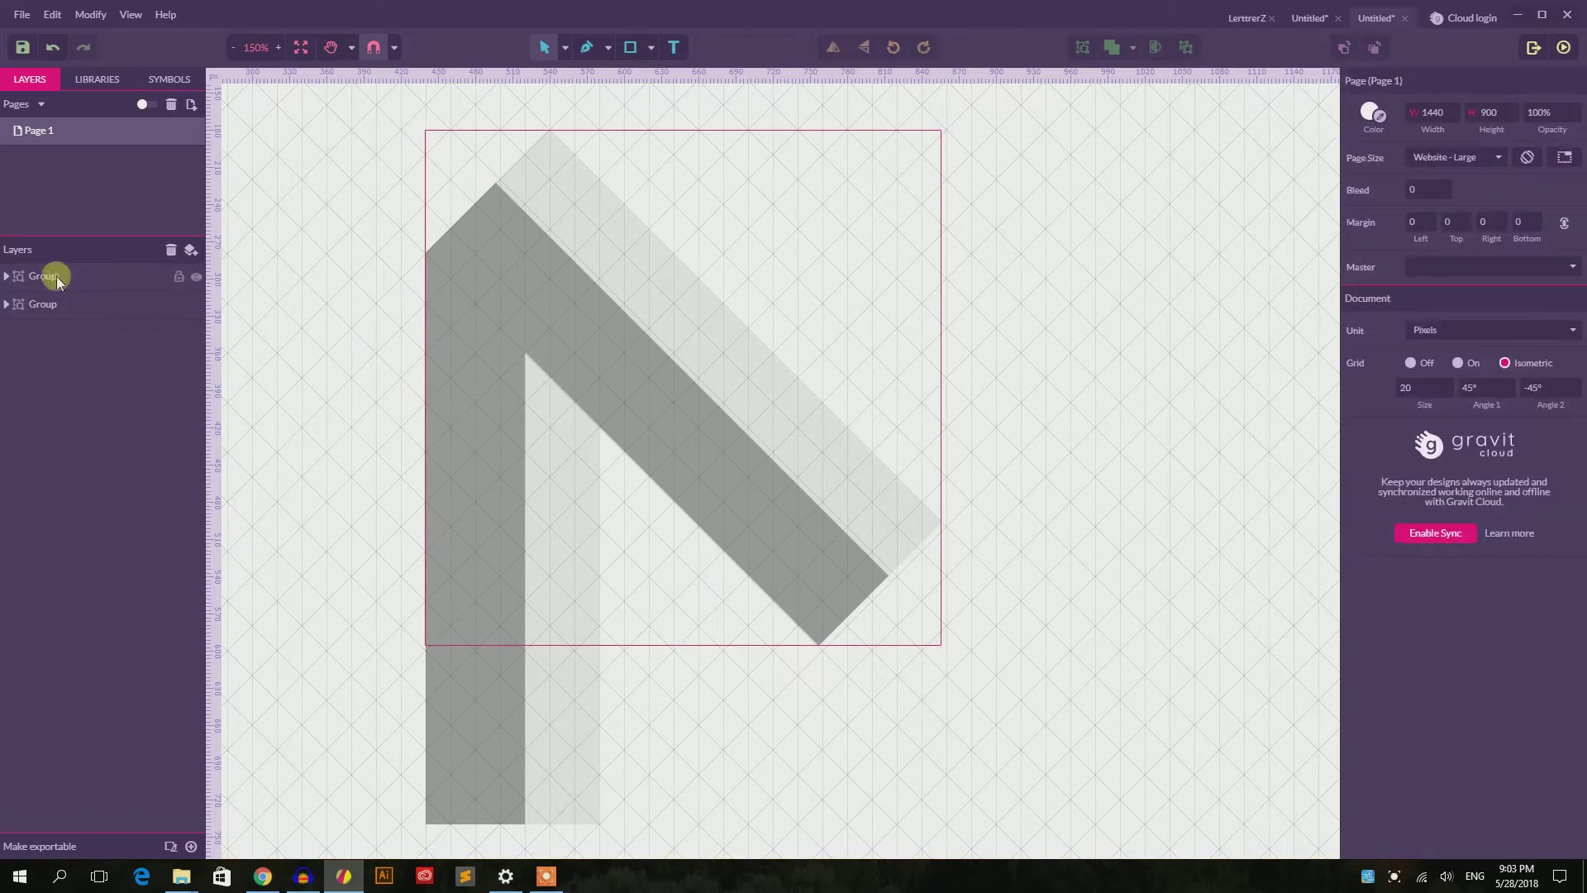
left_click(58, 279)
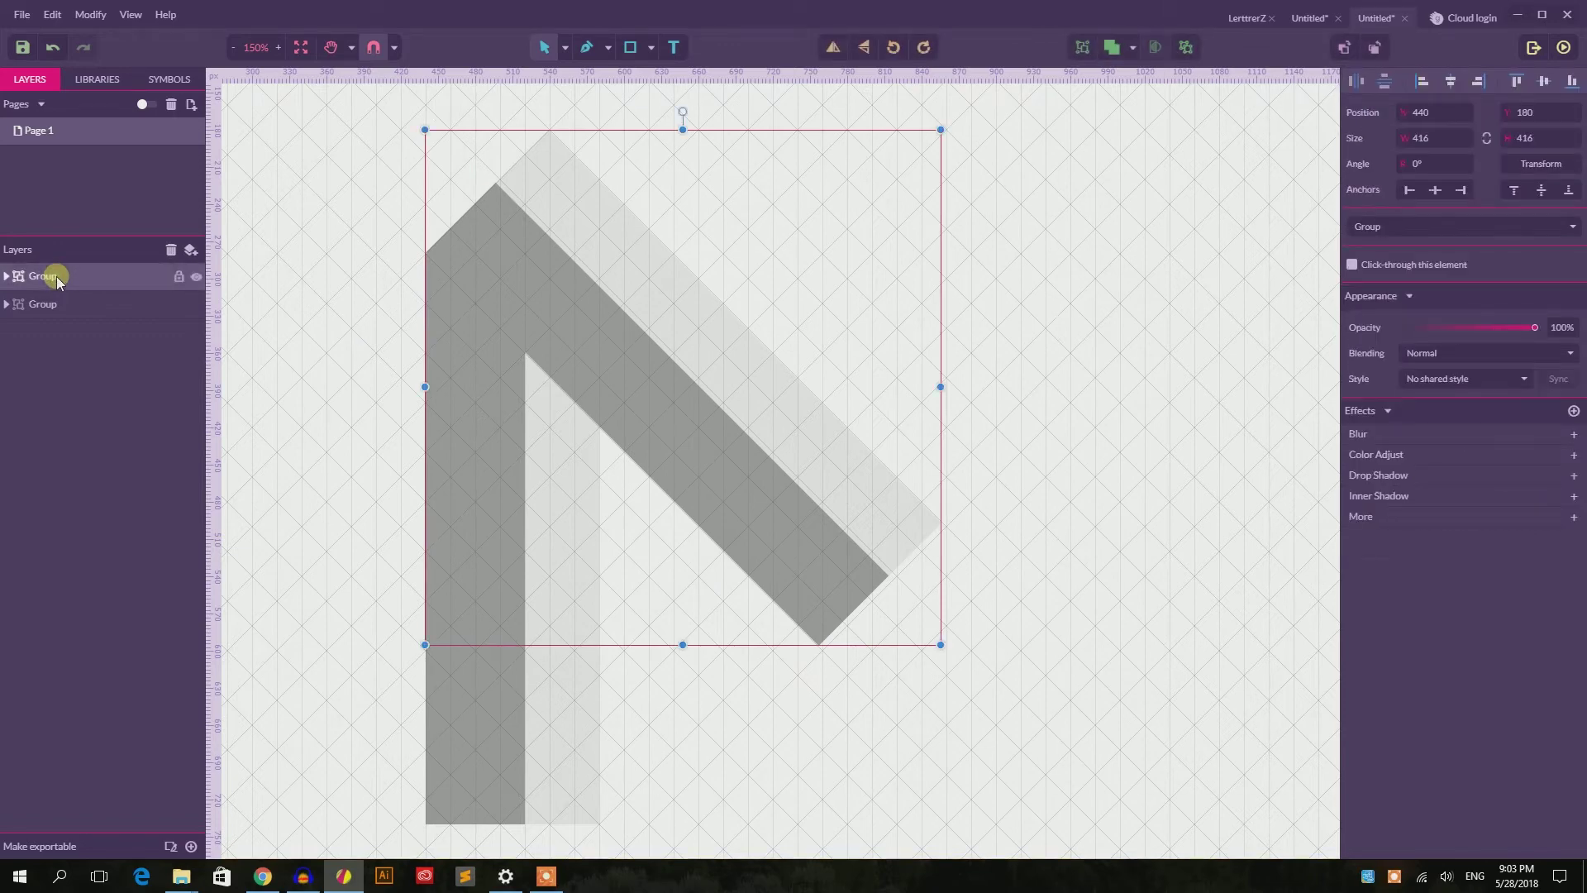
left_click(951, 324)
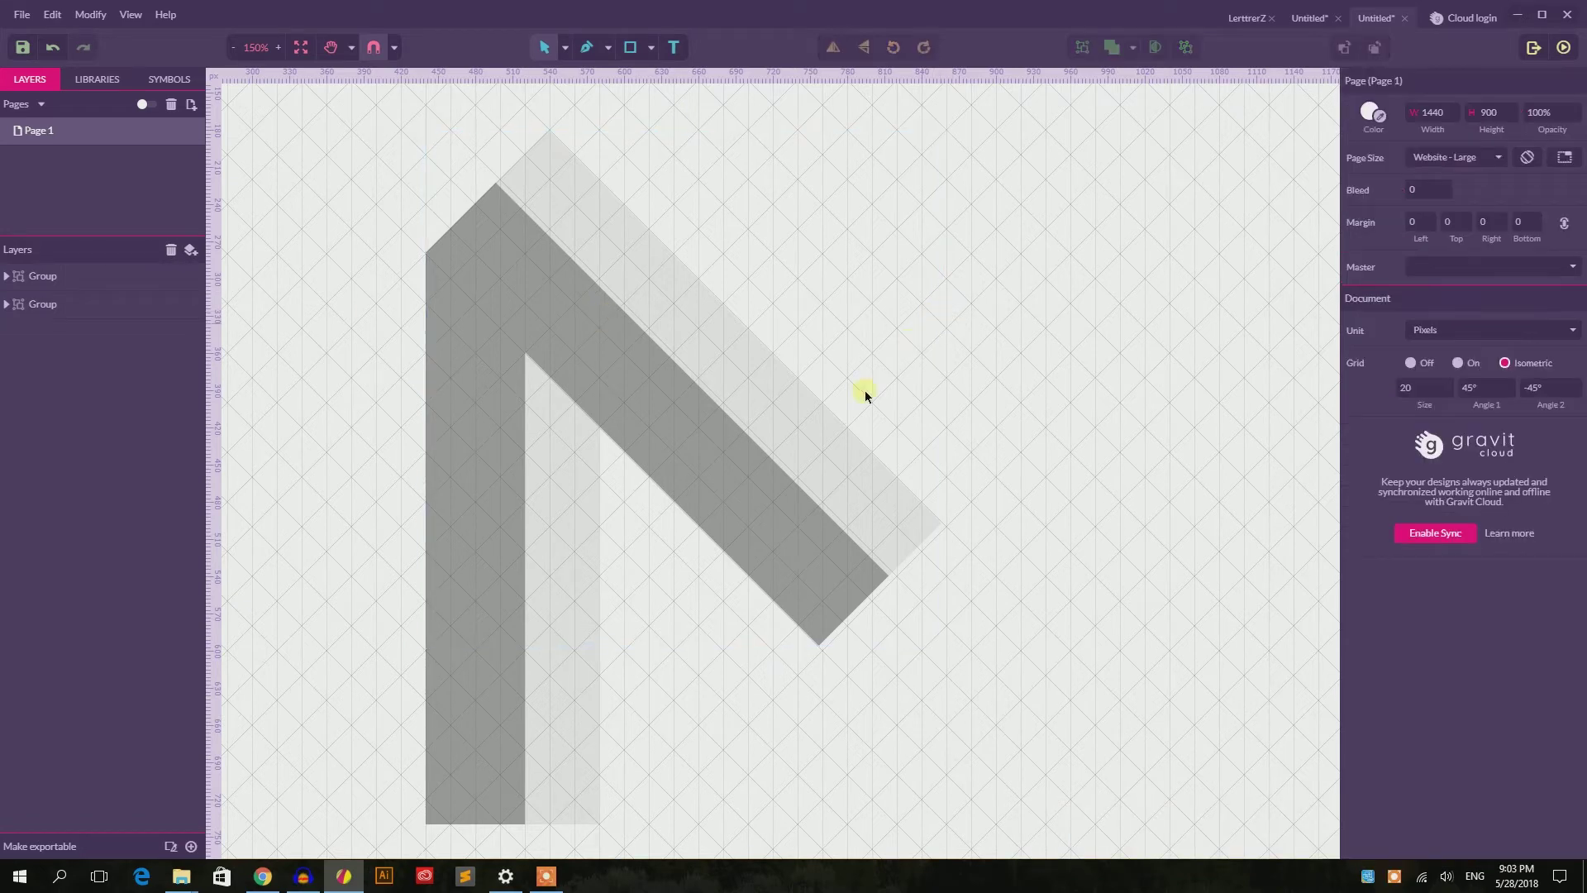
left_click(827, 440)
key("ctrl+shift+g")
left_click(850, 609)
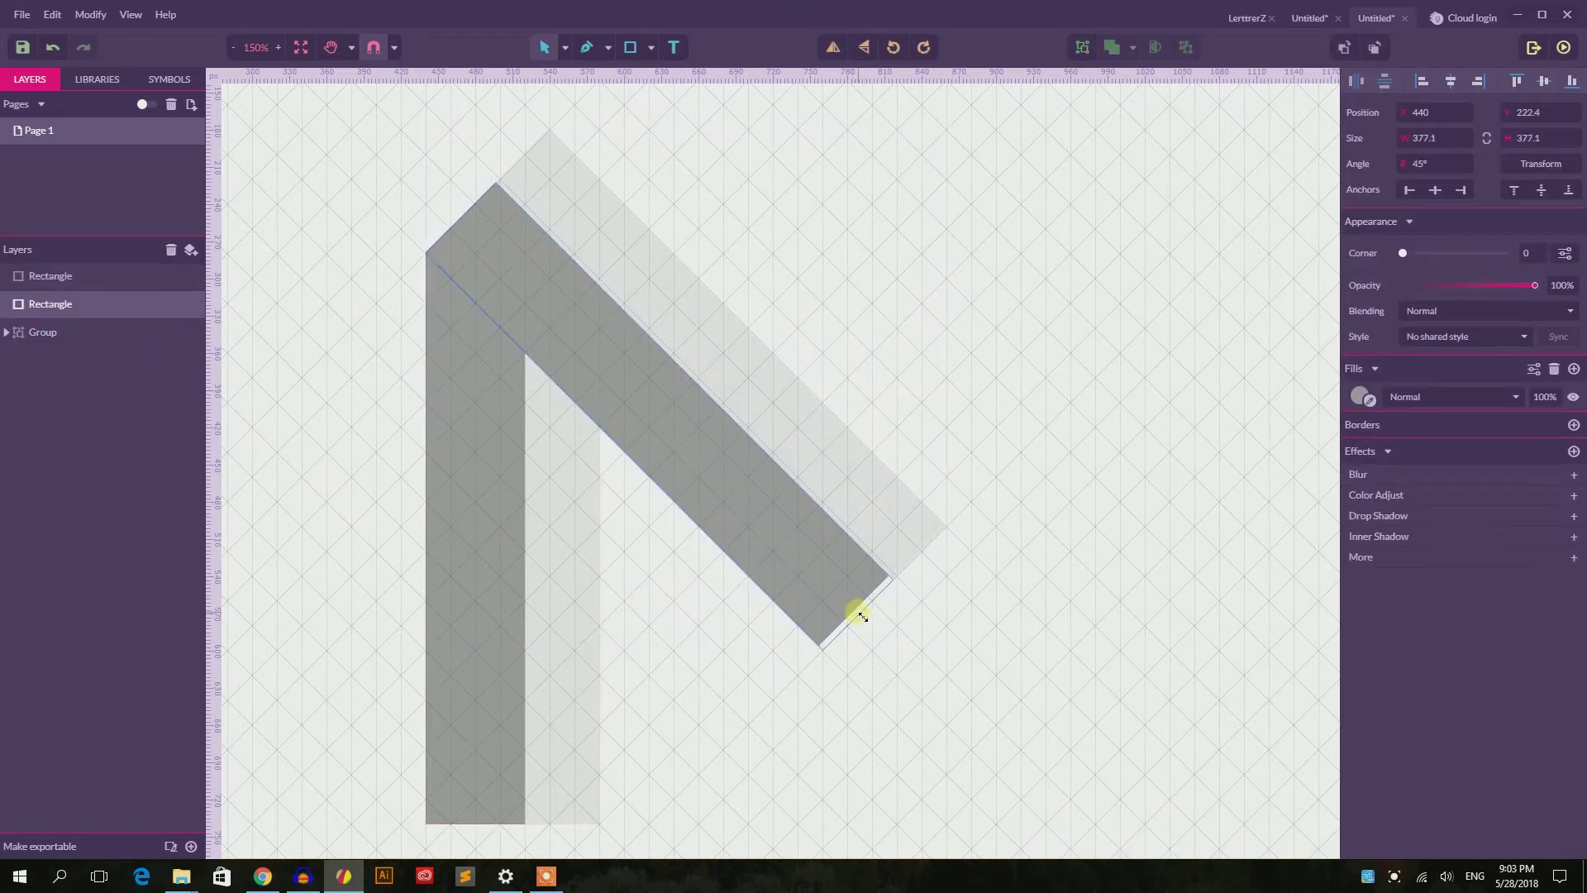
left_click(967, 492)
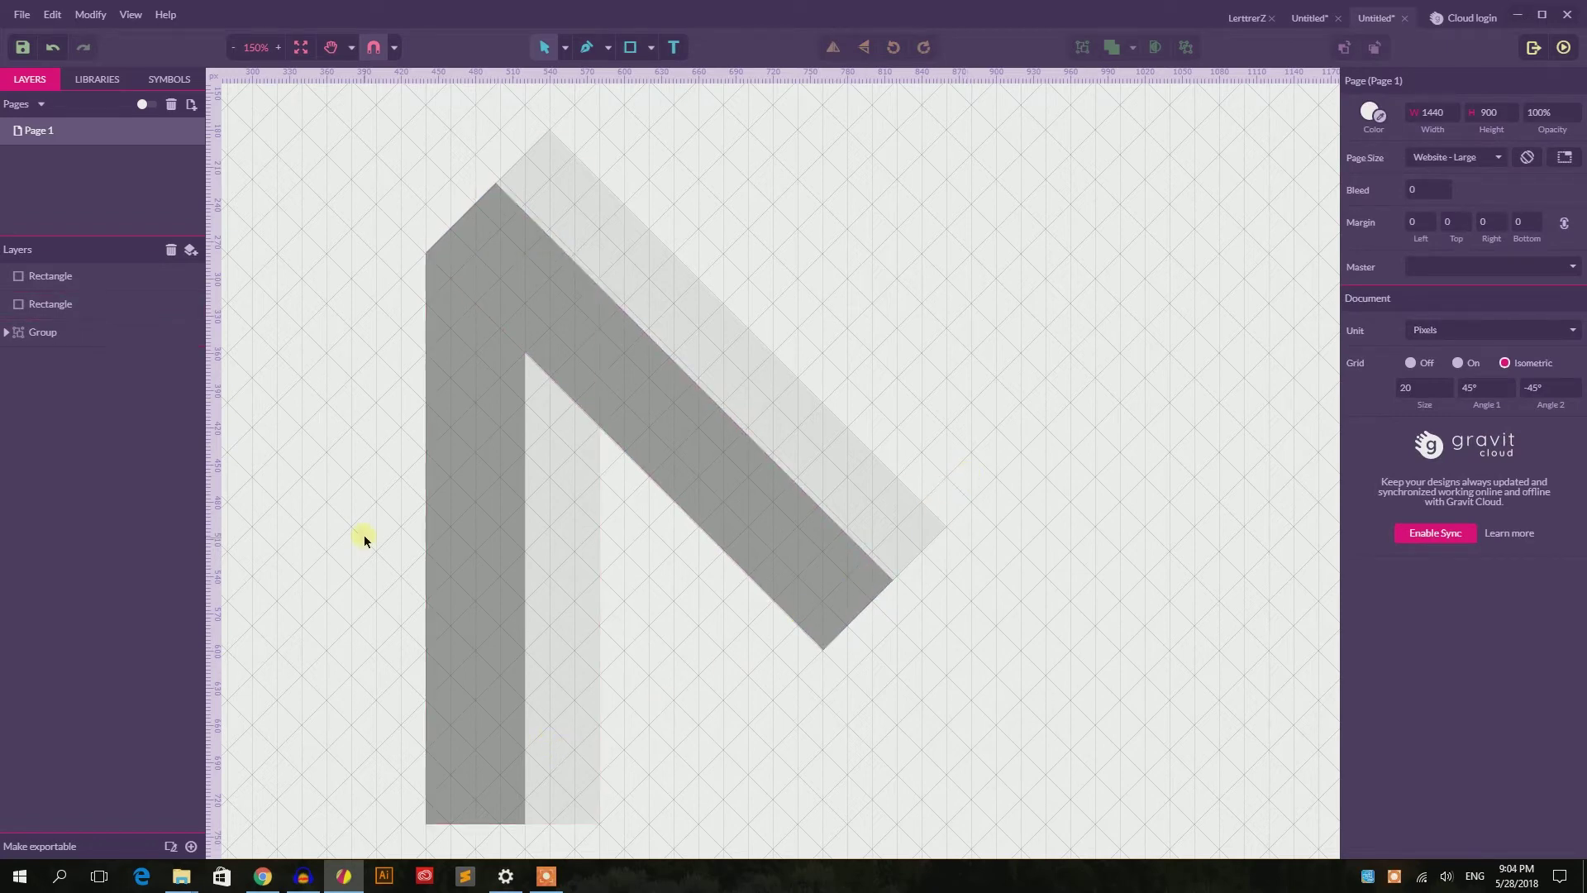
left_click(63, 335)
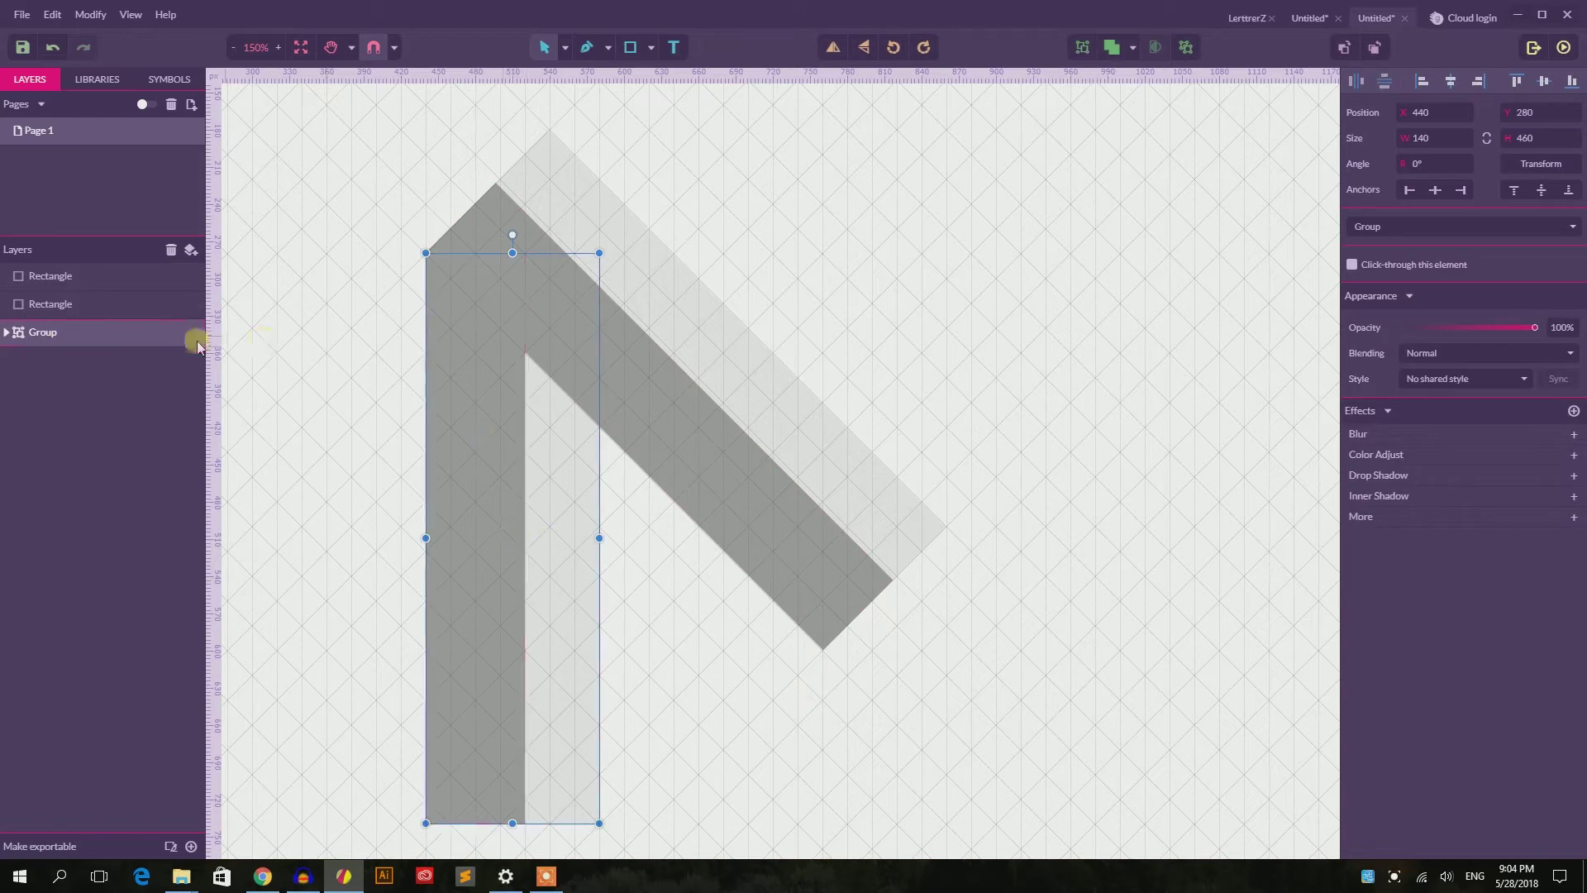
Duplicate the 140×460 vertical bar to X 800 as the N's right leg and pan right
left_click_drag(516, 454, 961, 388)
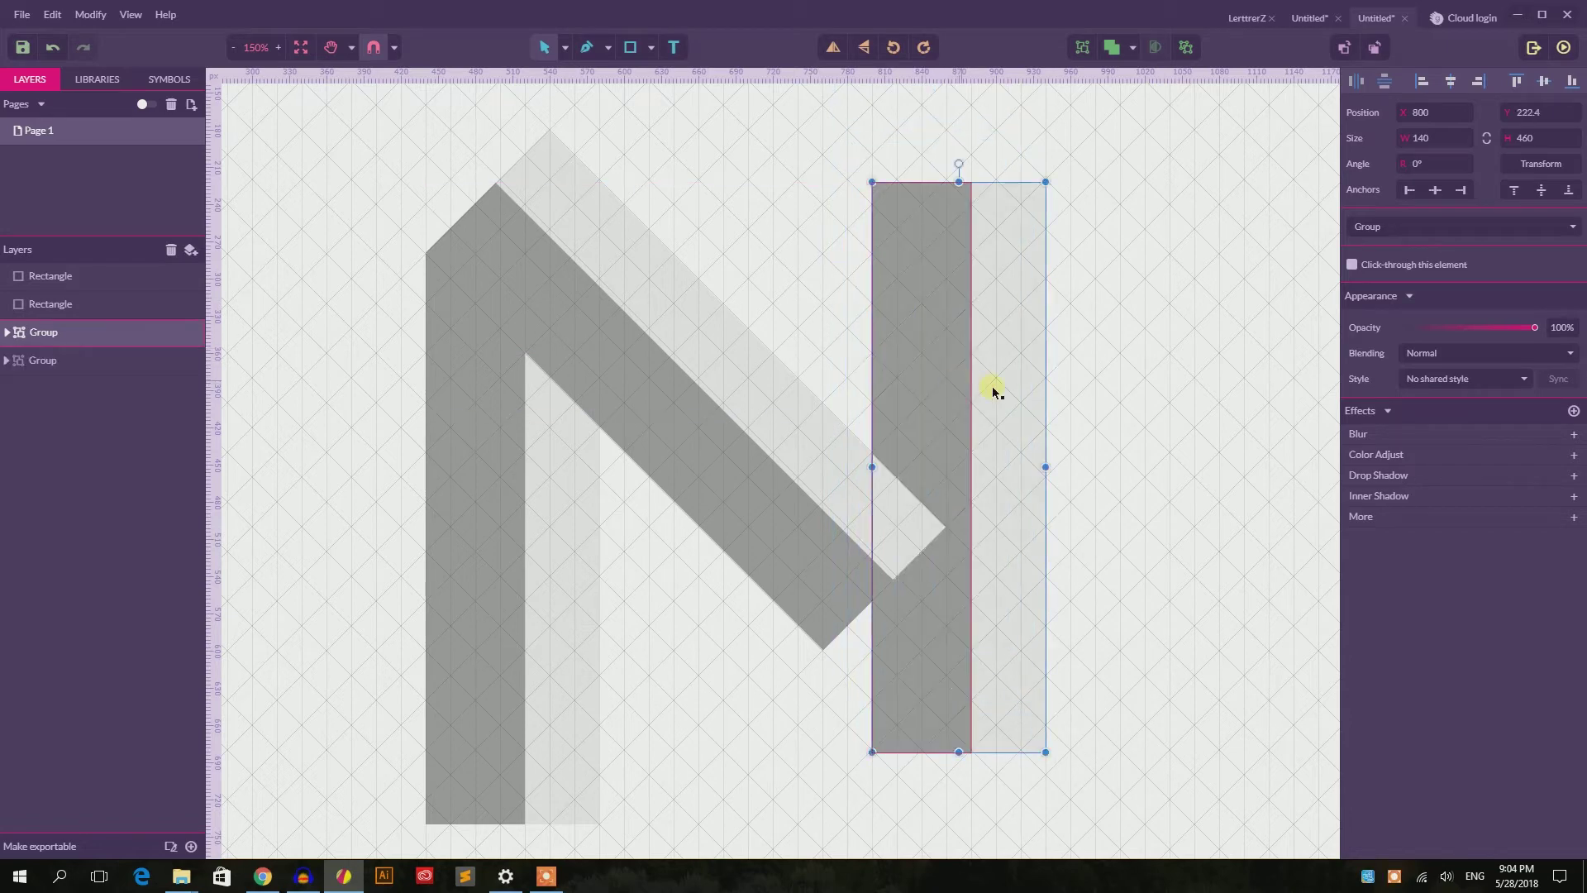
left_click(1079, 402)
scroll(1066, 545, "down", 2)
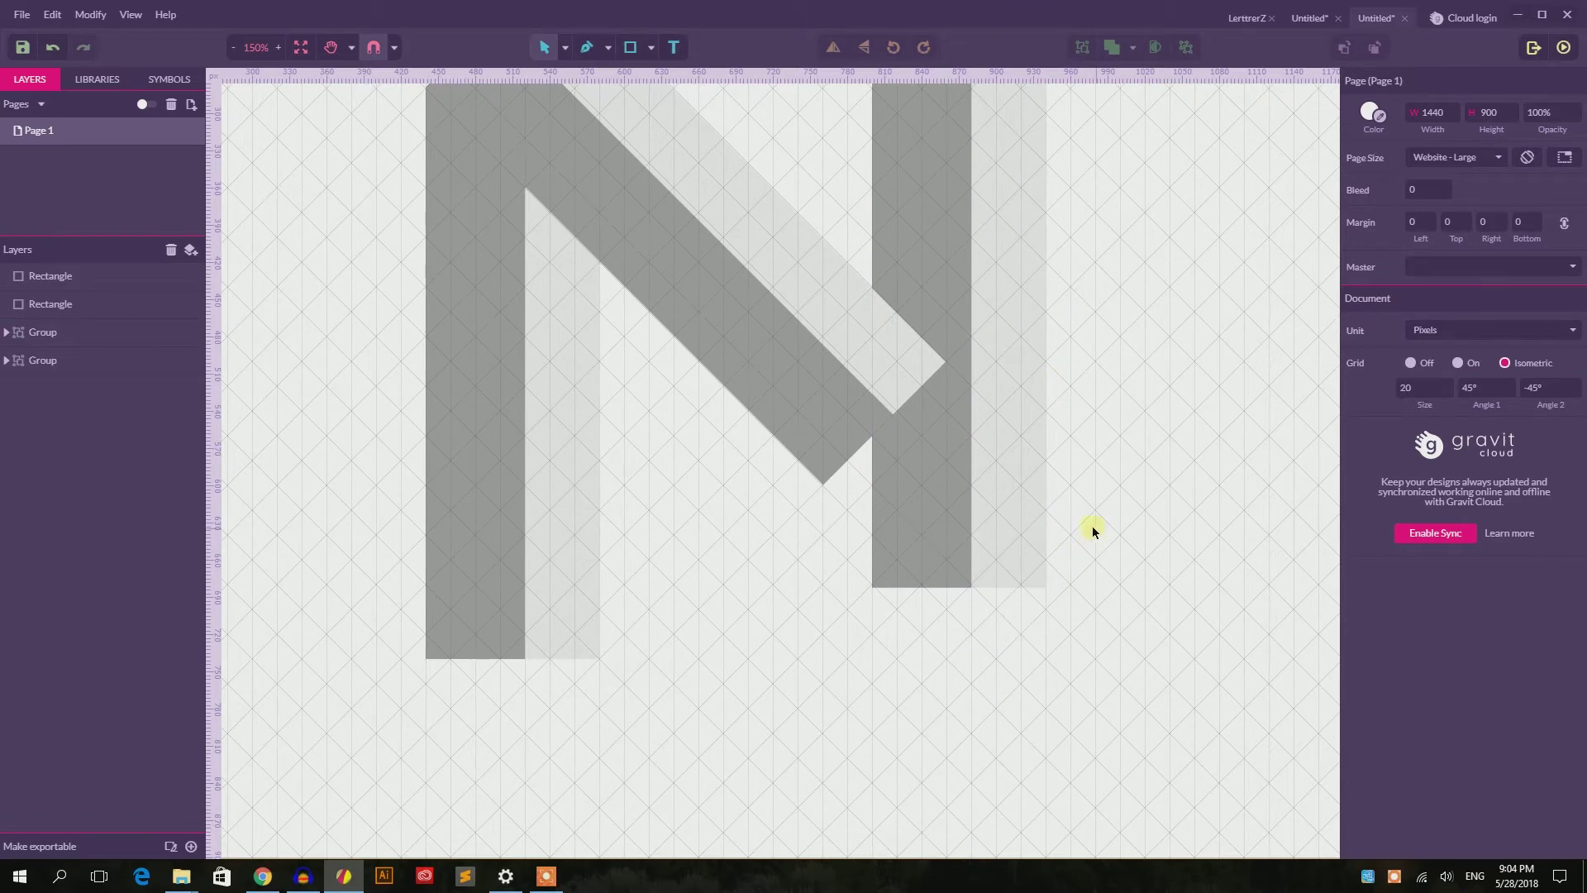
key("space")
left_click_drag(1077, 524, 904, 573)
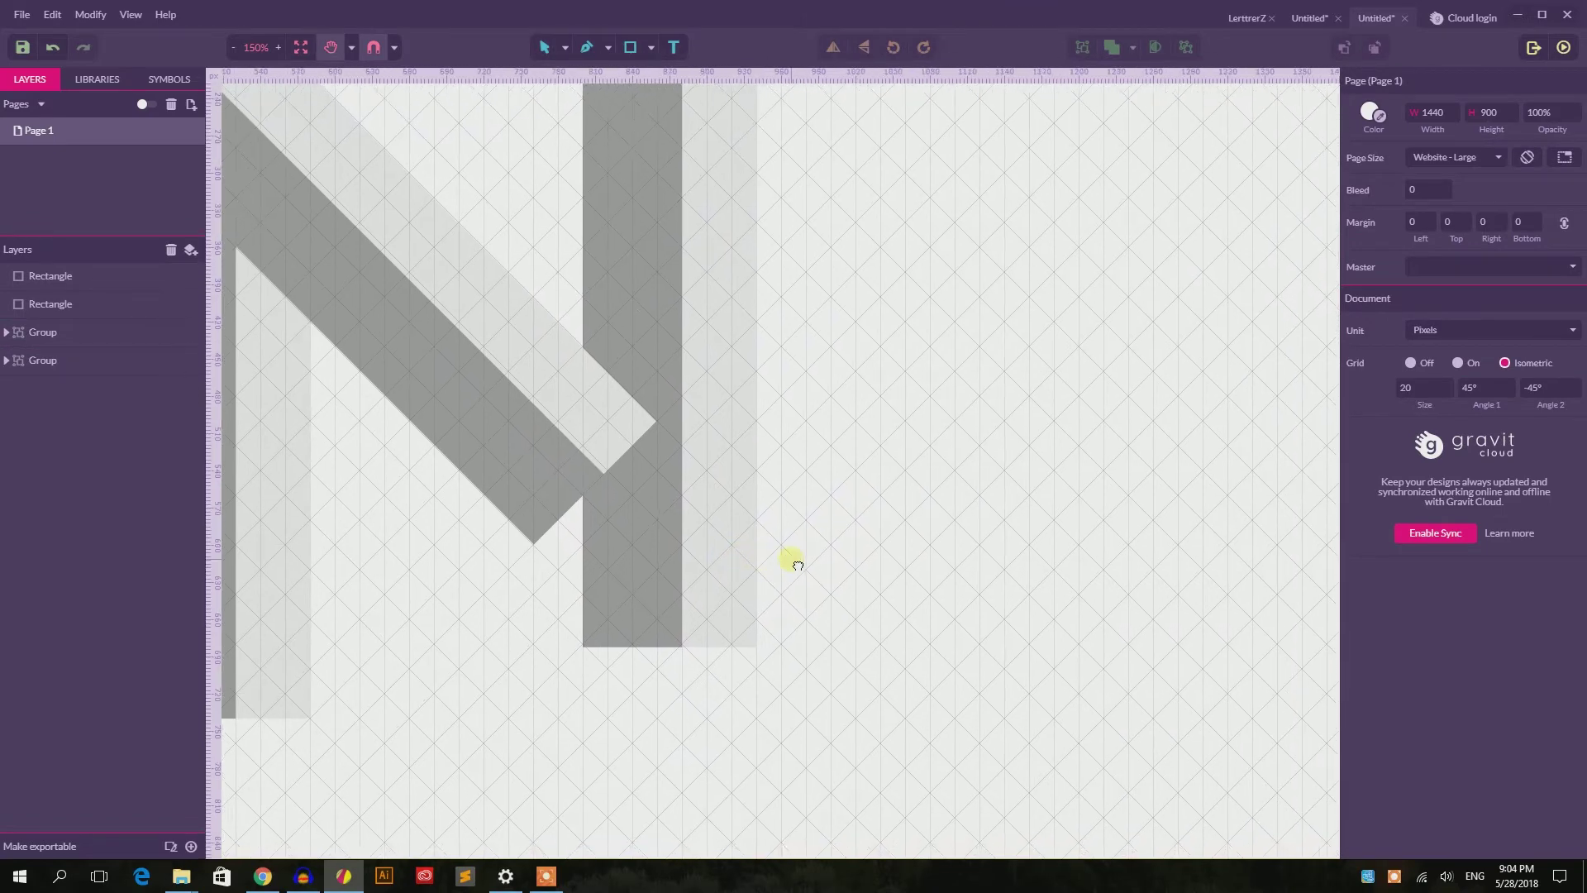
Stretch the light and dark diagonal bands down to reach the right stem
left_click(594, 418)
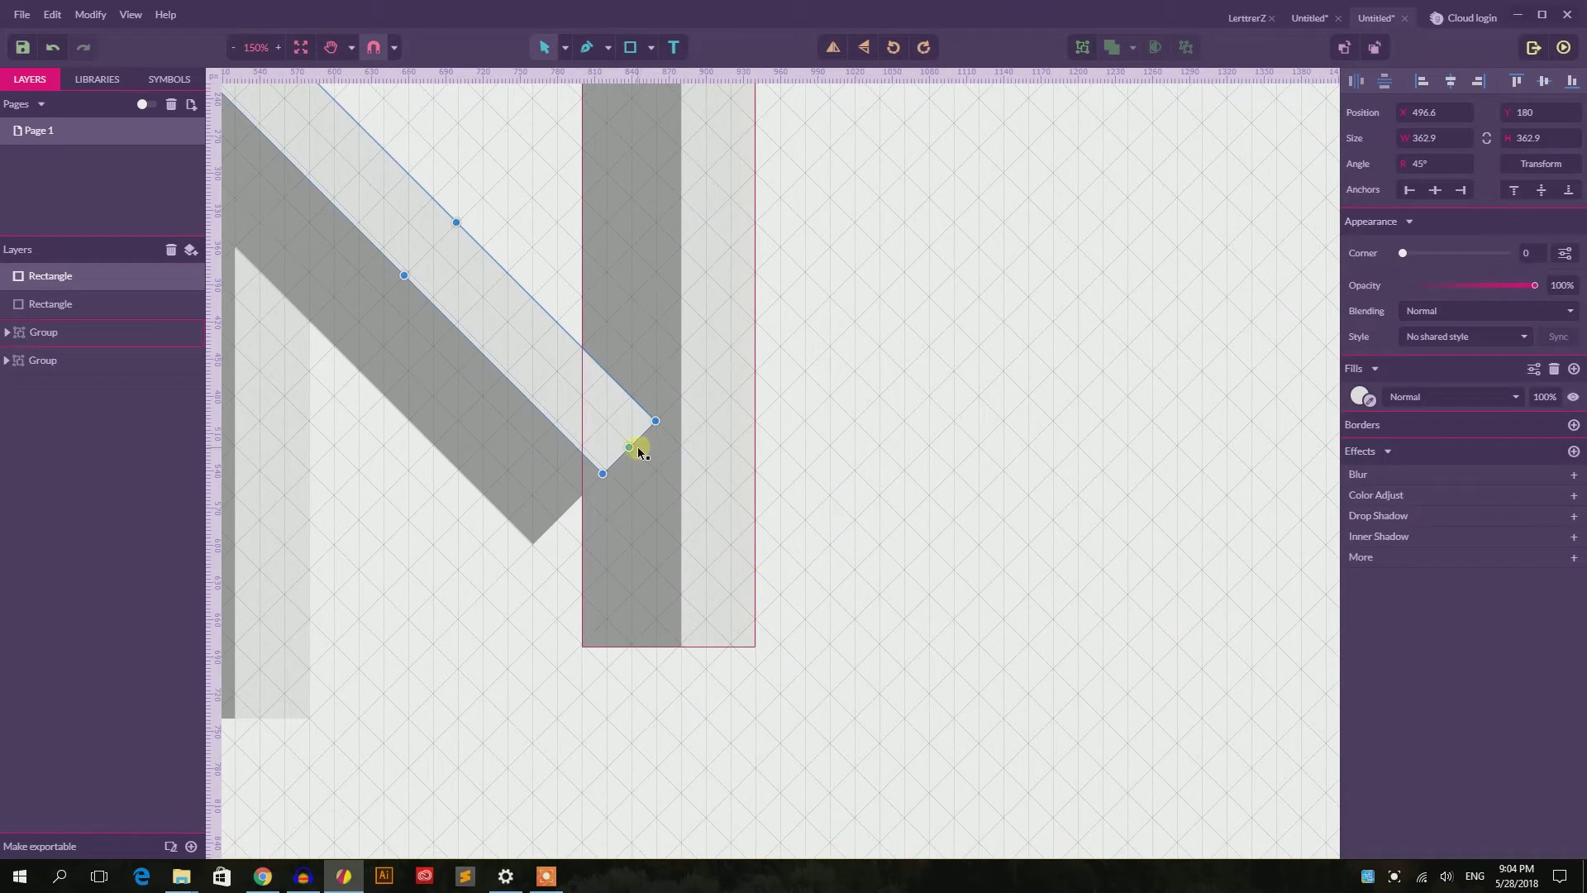
left_click_drag(631, 450, 807, 621)
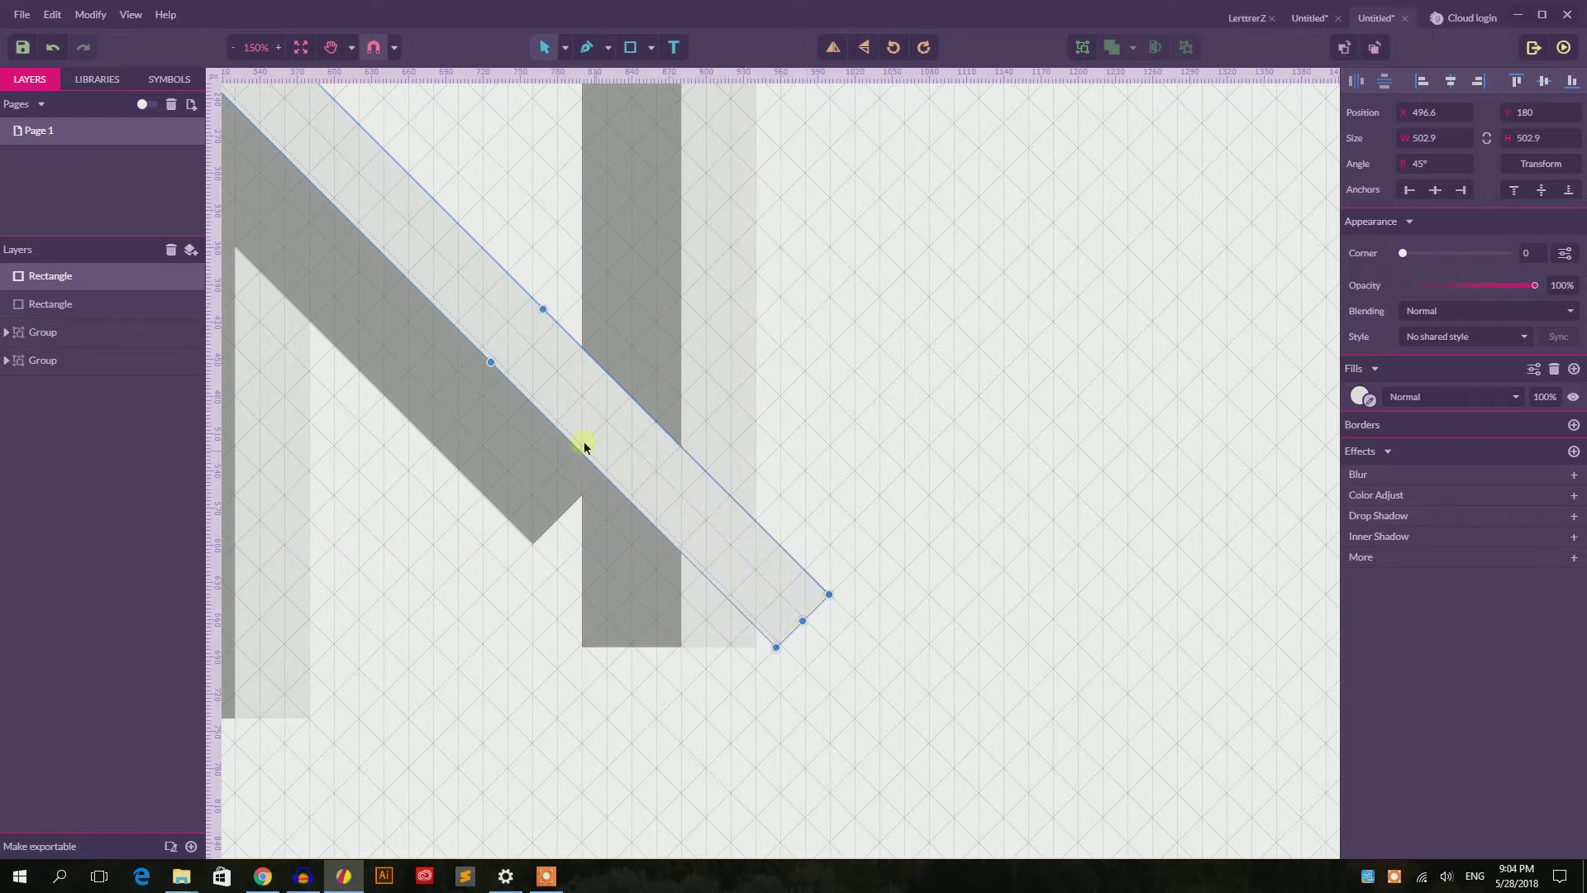
left_click_drag(491, 362, 496, 355)
left_click(429, 349)
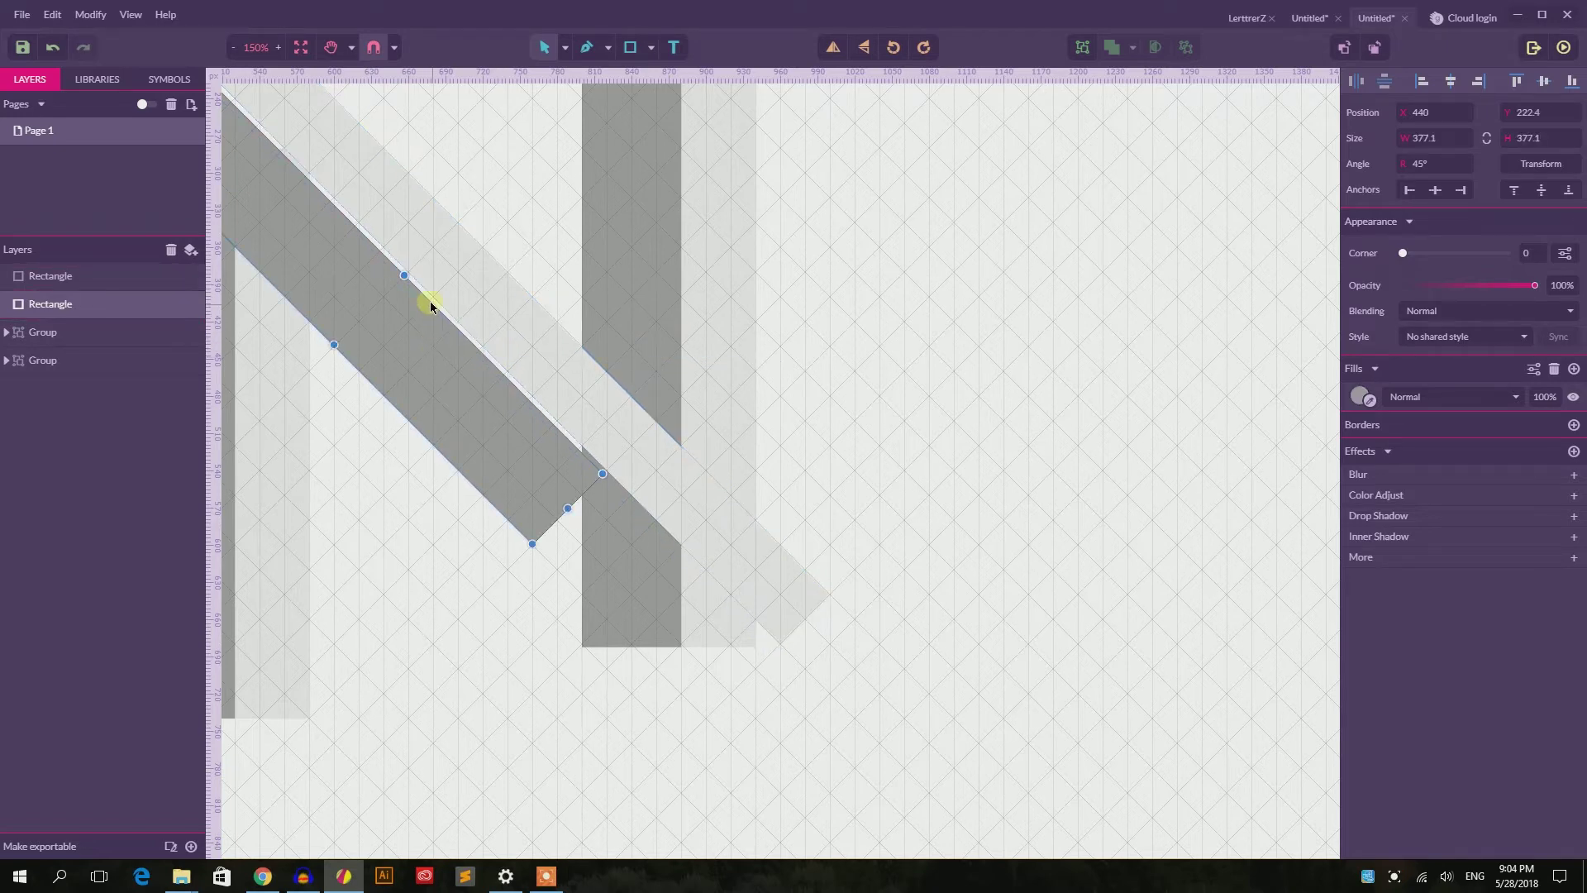
left_click_drag(568, 508, 736, 676)
Shift the right stem up-right along the grid so the diagonal meets its bottom, then zoom out
left_click(559, 169)
scroll(559, 170, "up", 2)
mouse_move(493, 276)
left_mouse_down()
mouse_move(687, 378)
mouse_move(771, 359)
mouse_move(744, 401)
mouse_move(772, 354)
mouse_move(865, 365)
left_mouse_up()
left_click(868, 365)
key("ctrl+minus")
key("ctrl+plus")
left_click(873, 366)
key("ctrl+minus")
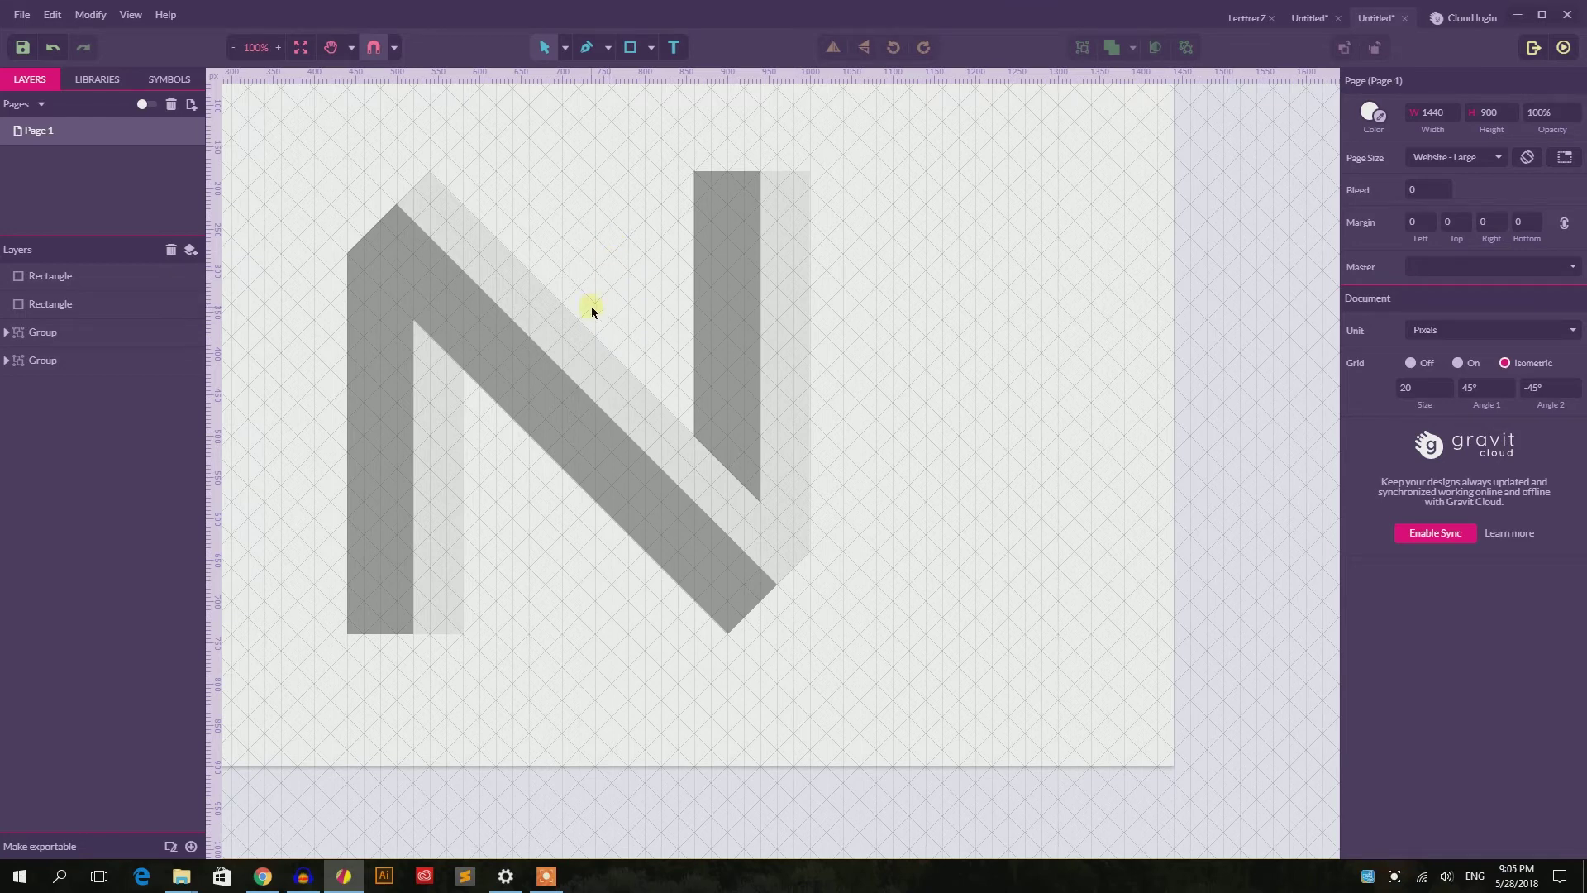
left_click(544, 315)
left_click_drag(630, 379, 645, 355)
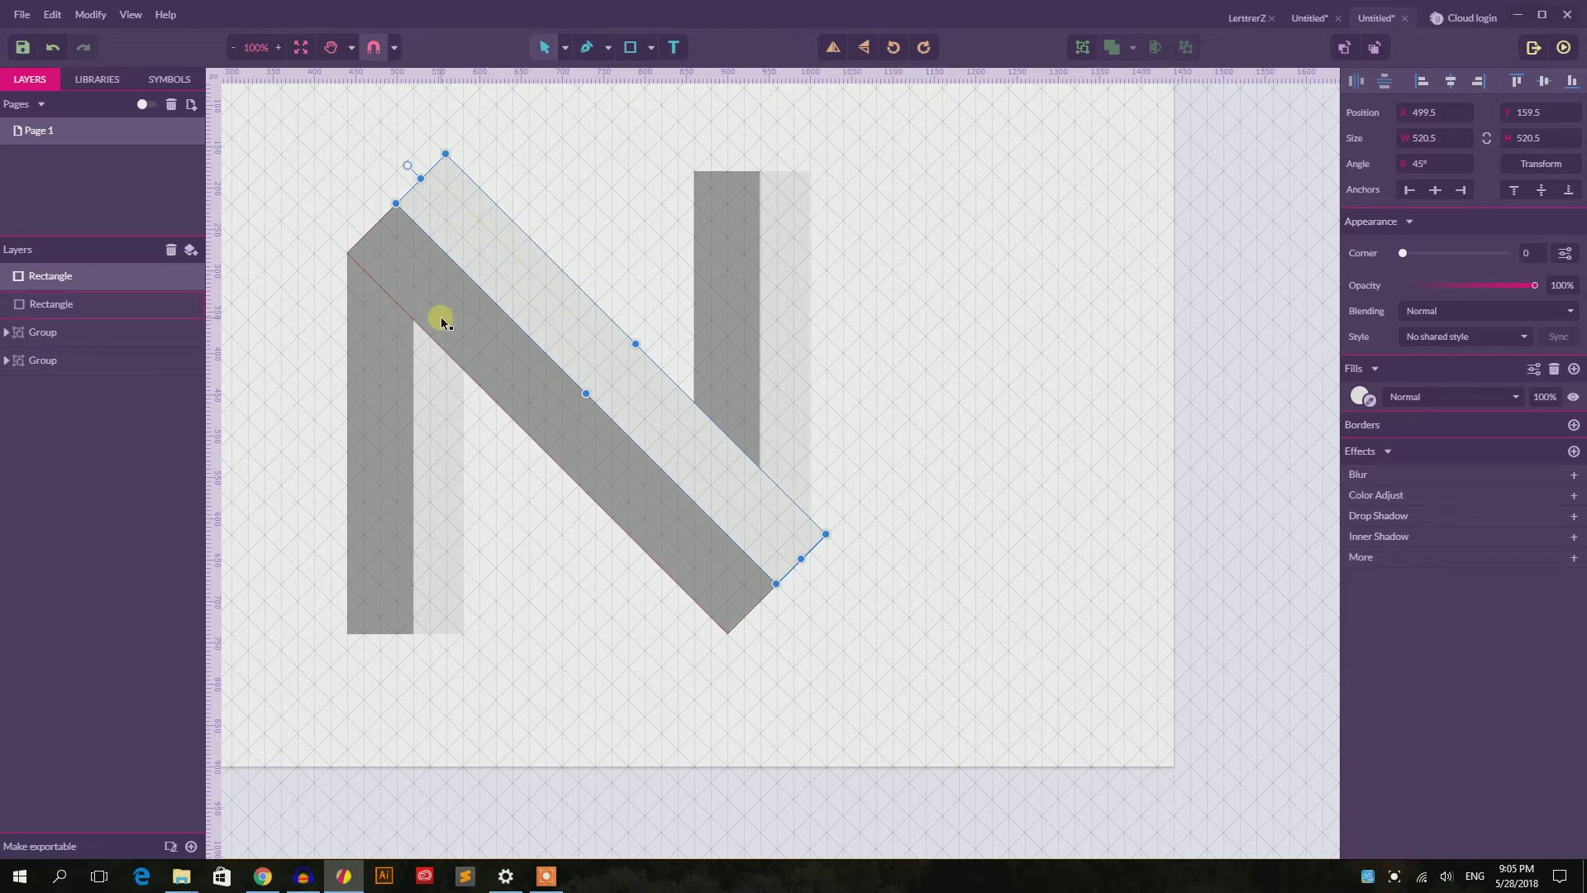
key("ctrl+z")
left_click(929, 301)
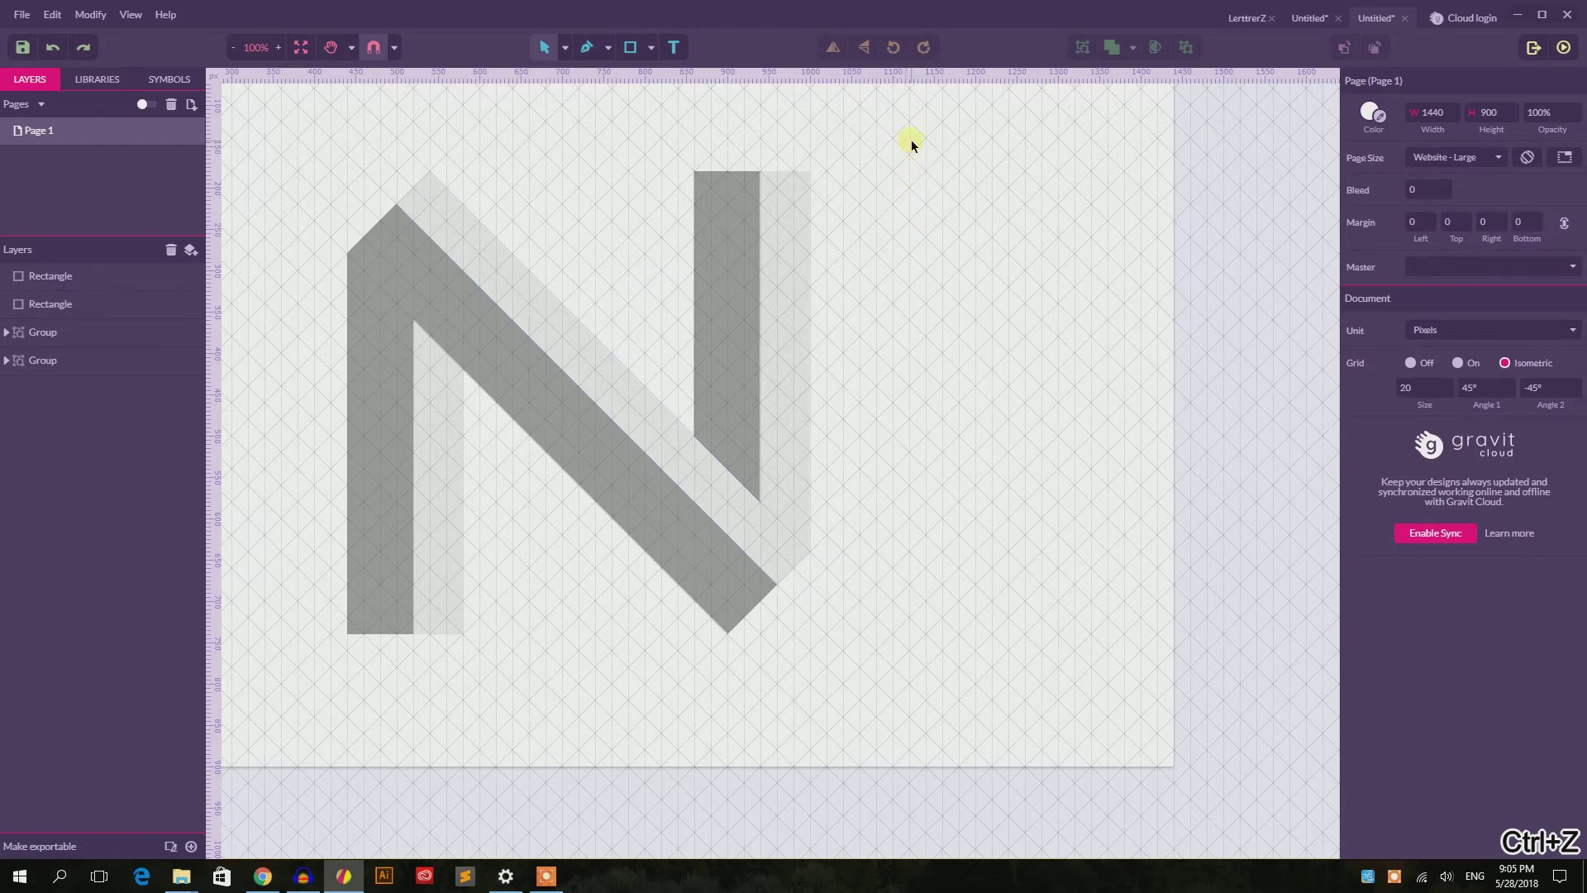
left_click_drag(912, 146, 308, 683)
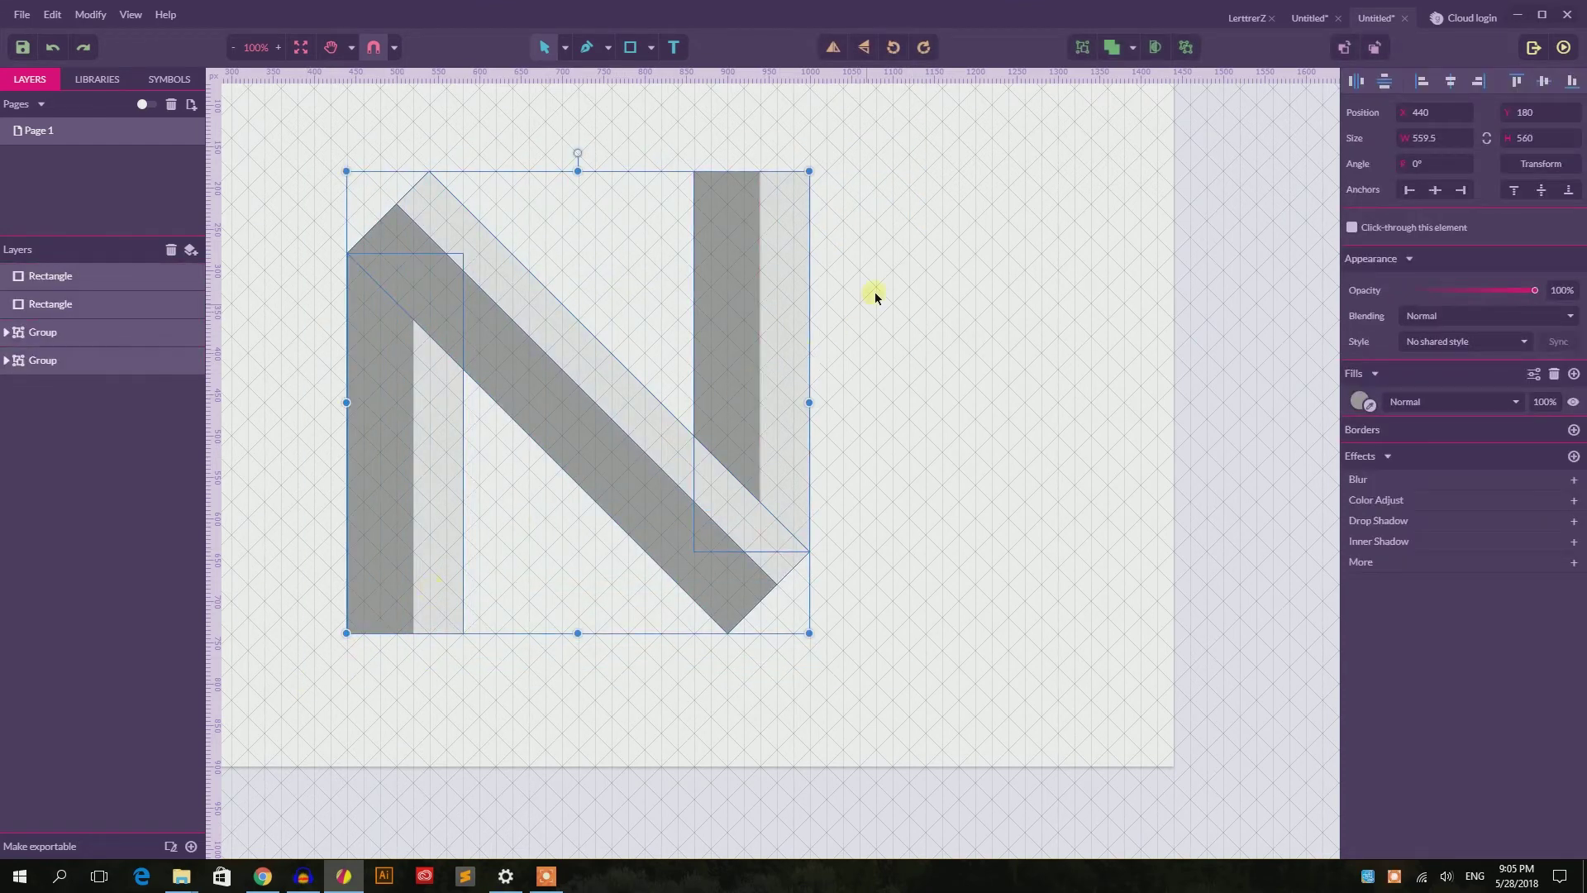
Split the left stem group with Split Selection and select both of its rectangles
left_click(33, 361)
right_click(35, 364)
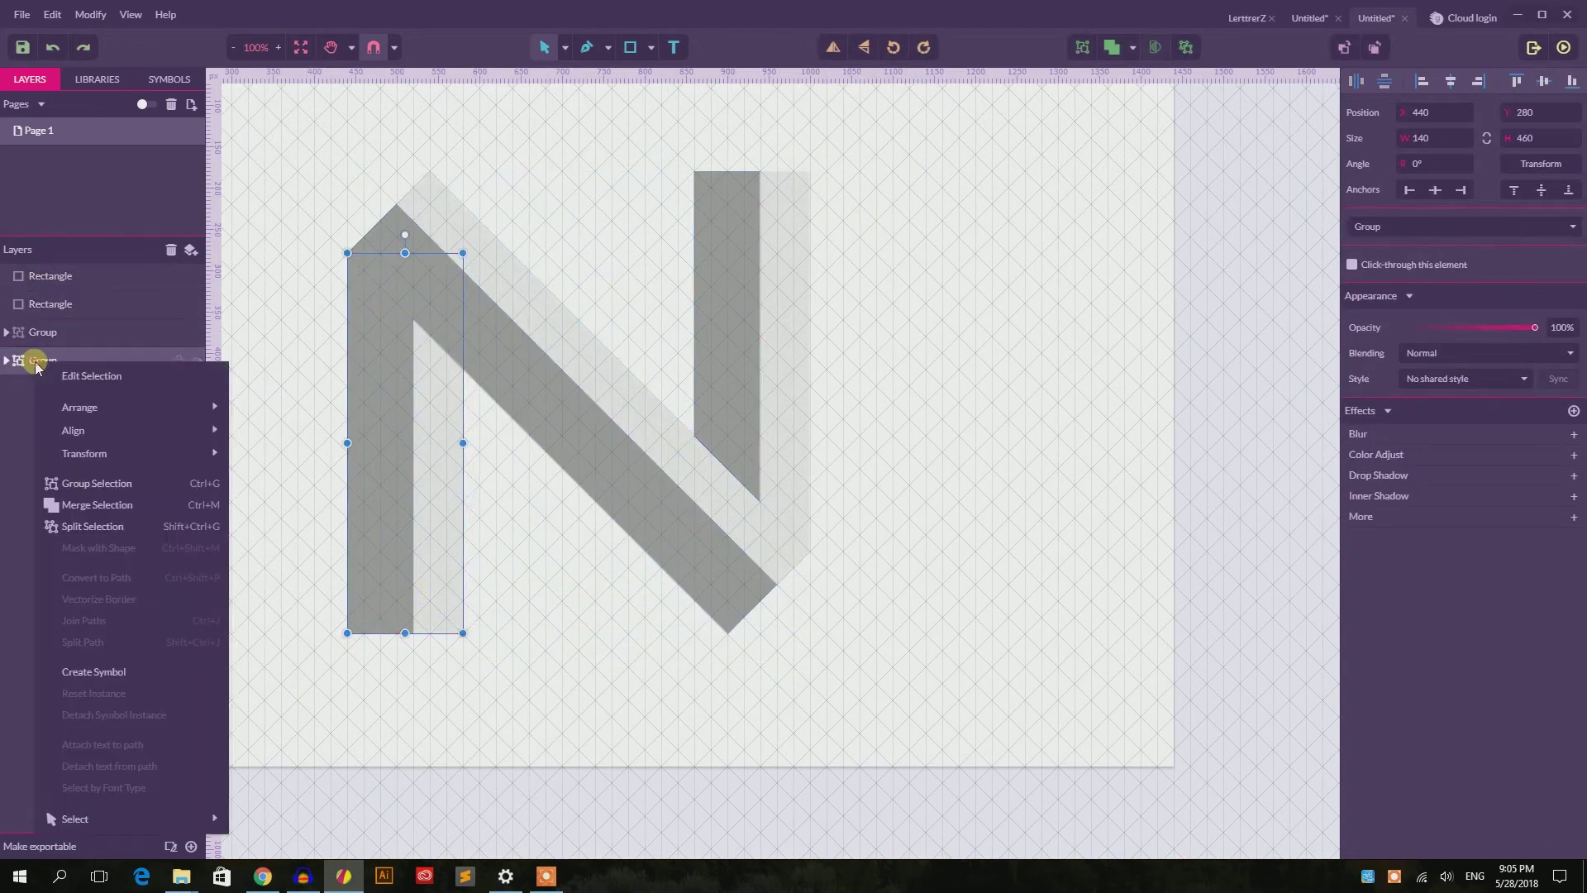
left_click(122, 524)
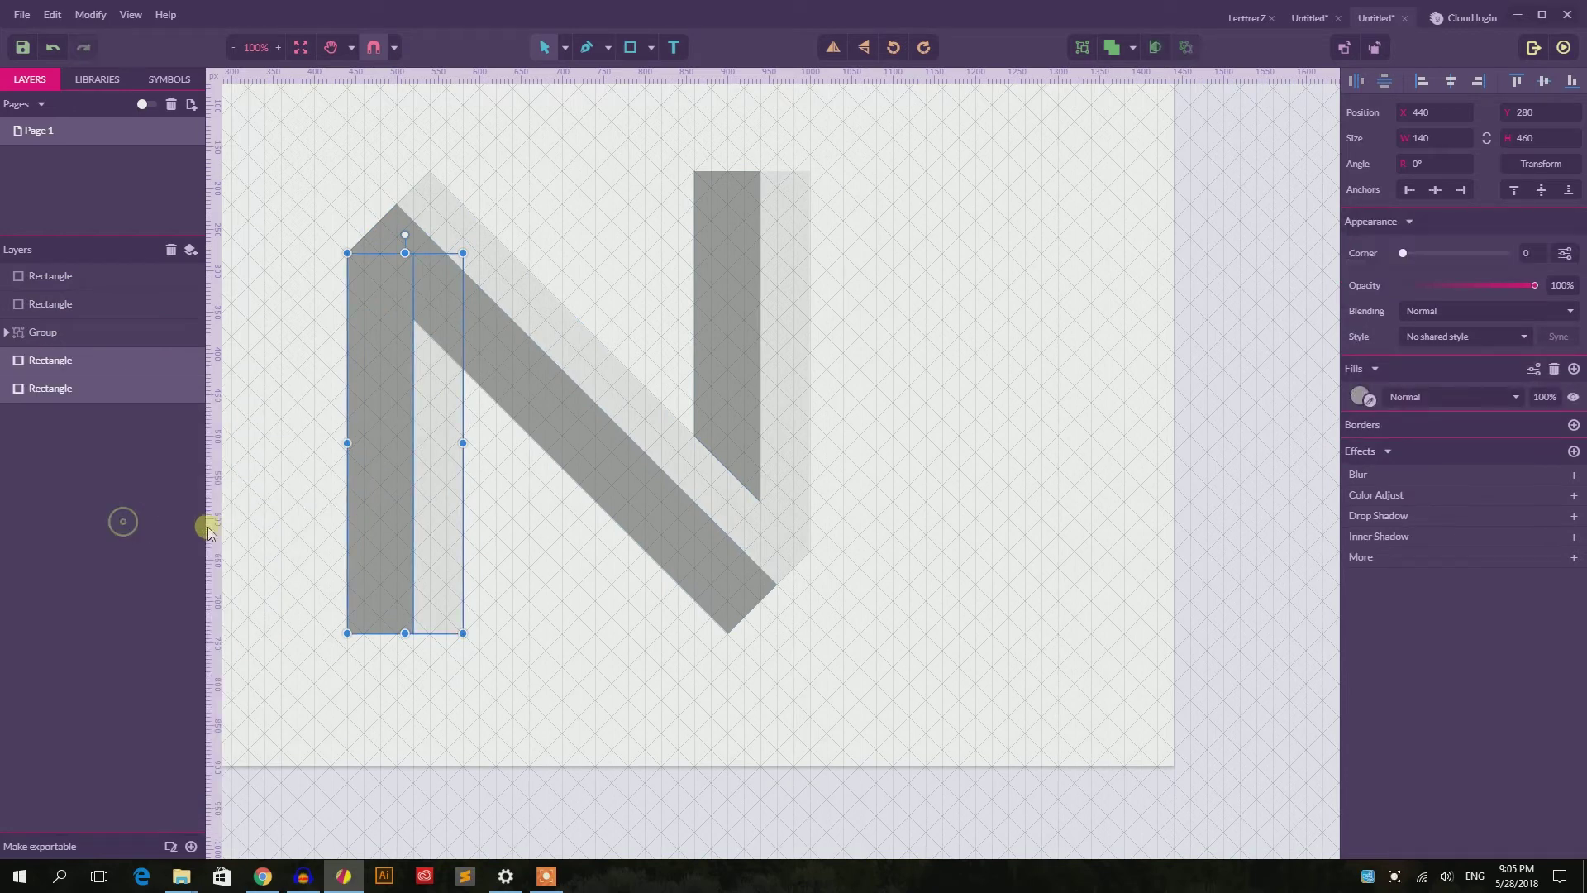
left_click(319, 503)
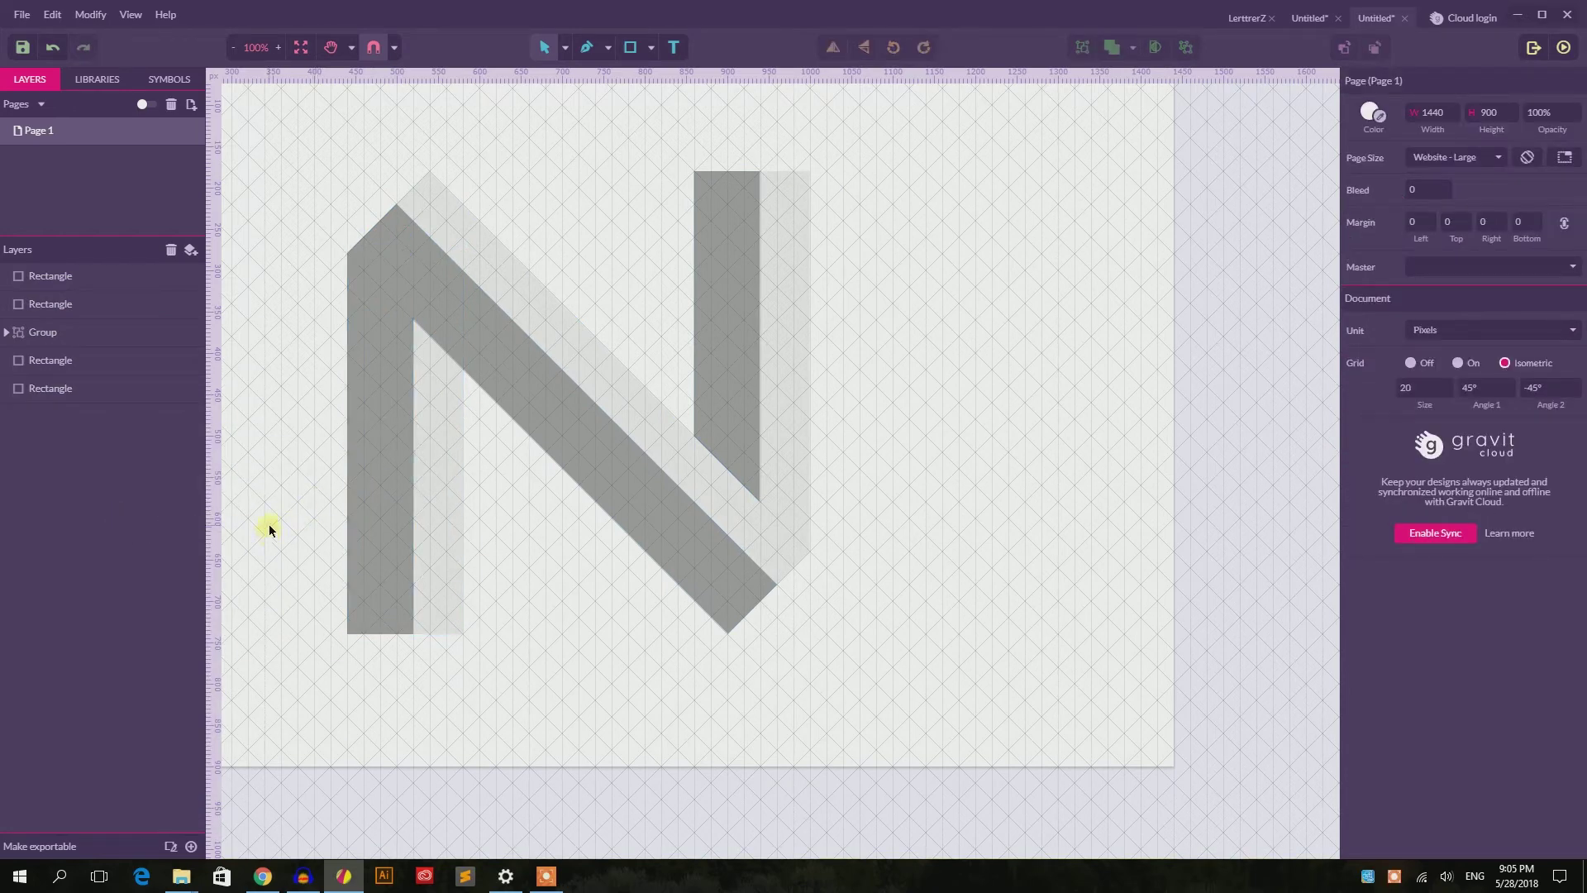
left_click_drag(269, 508, 496, 662)
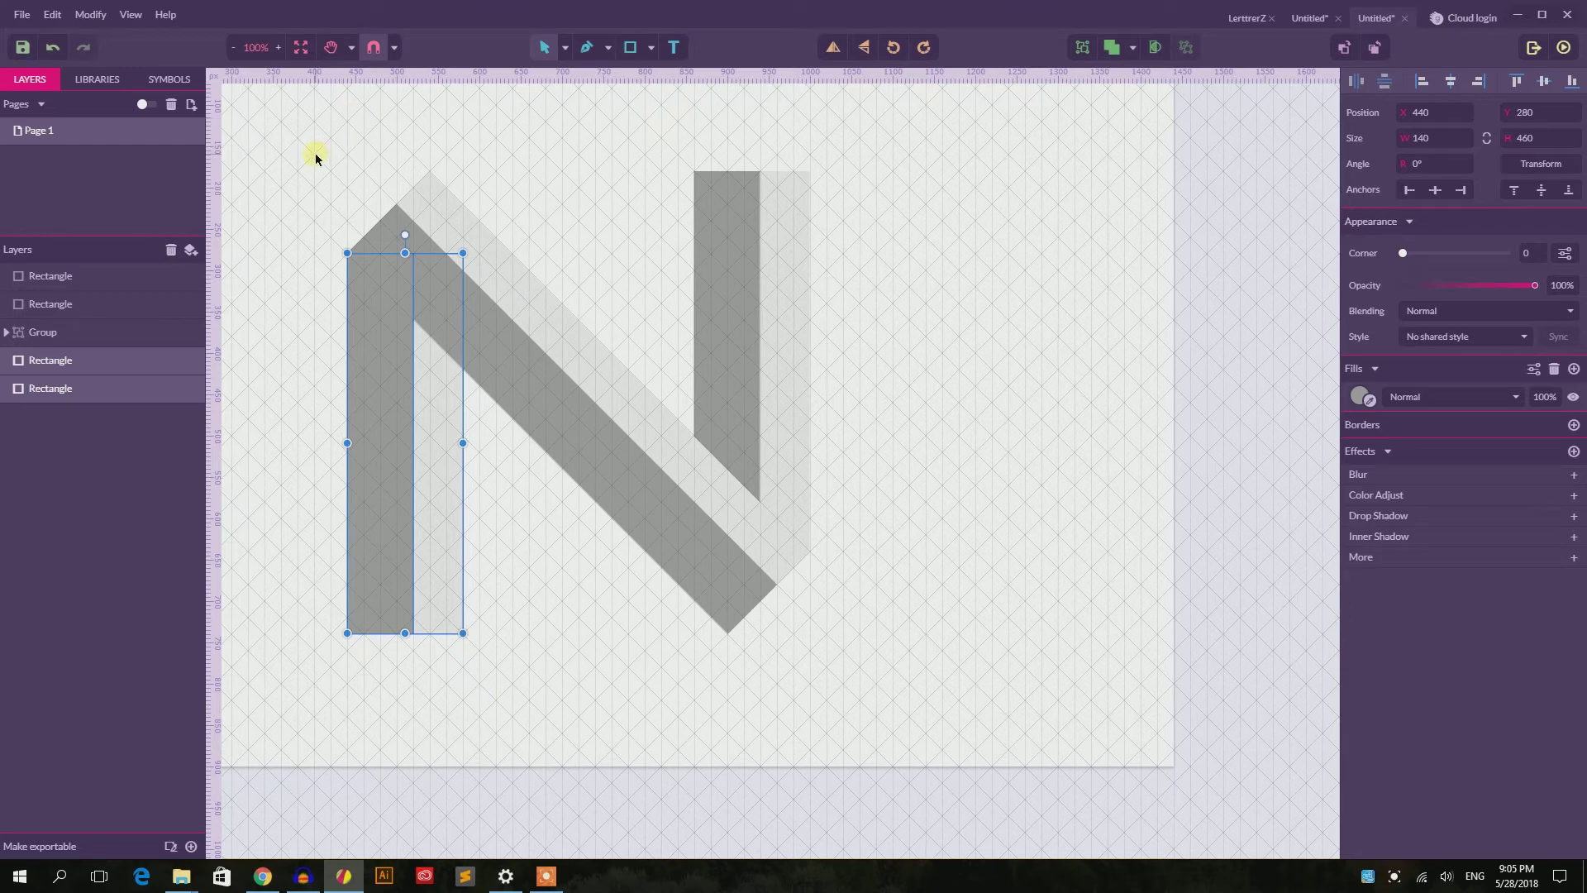
left_click(91, 14)
Convert the left stem's two rectangles to paths and enter point editing
mouse_move(159, 278)
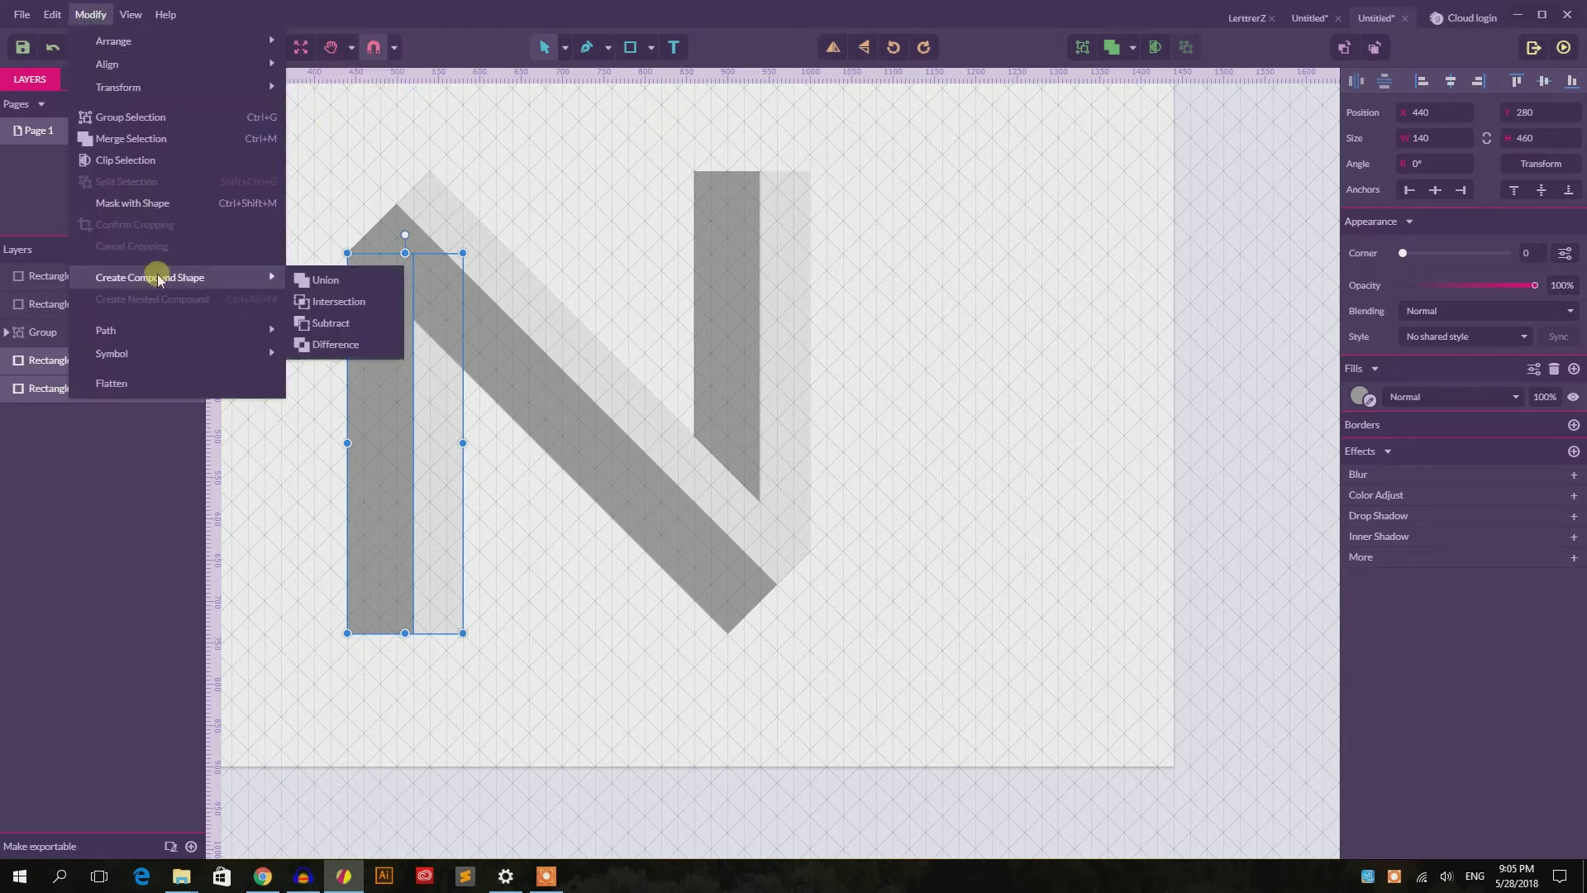
mouse_move(153, 330)
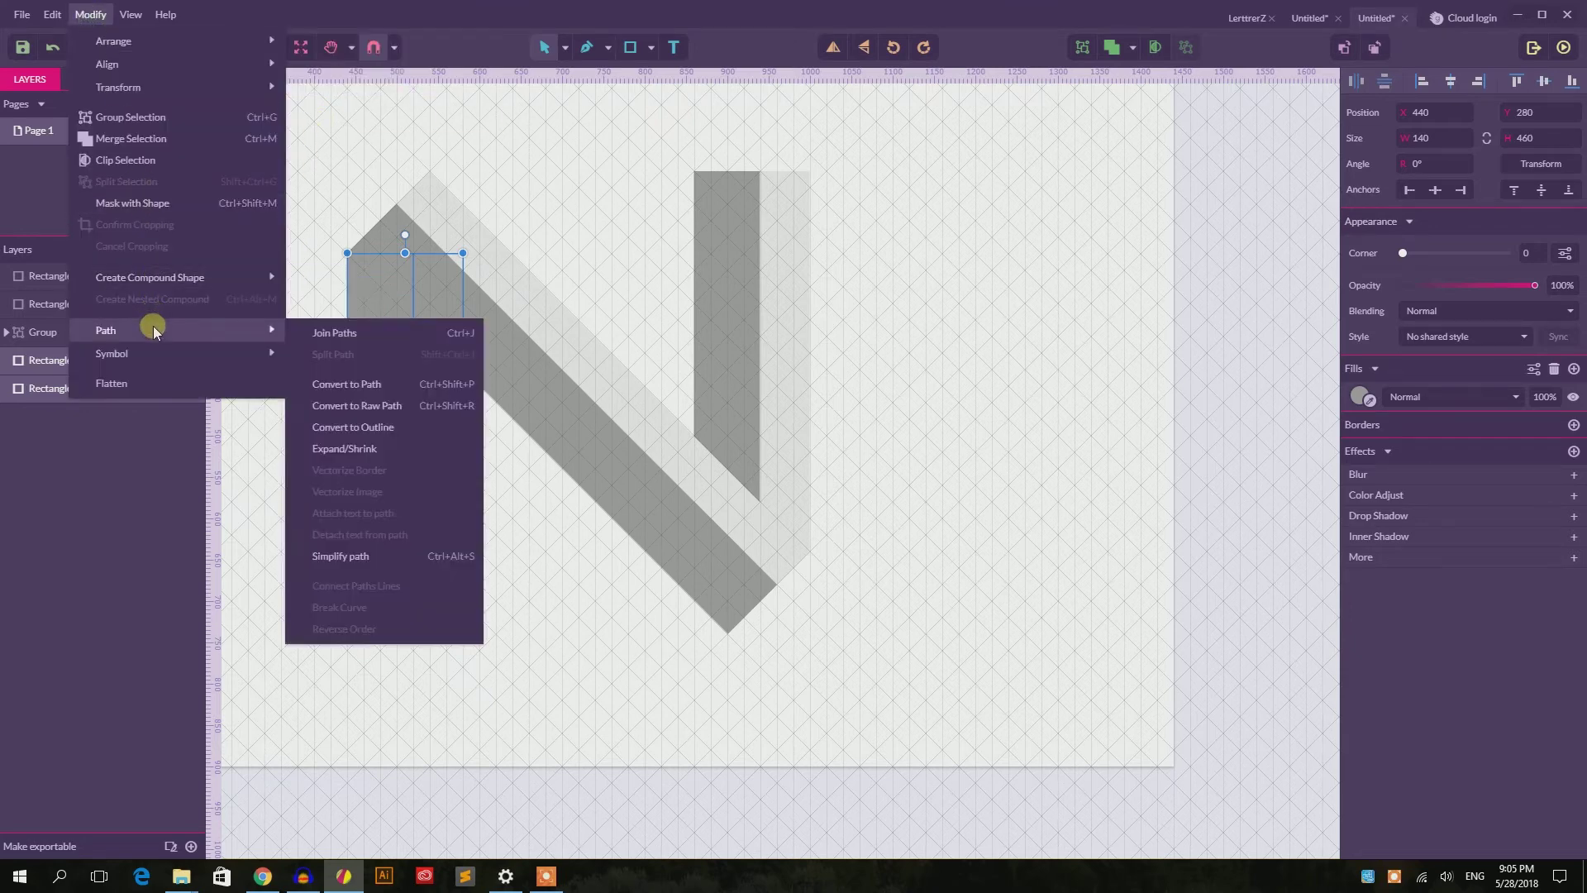
left_click(337, 390)
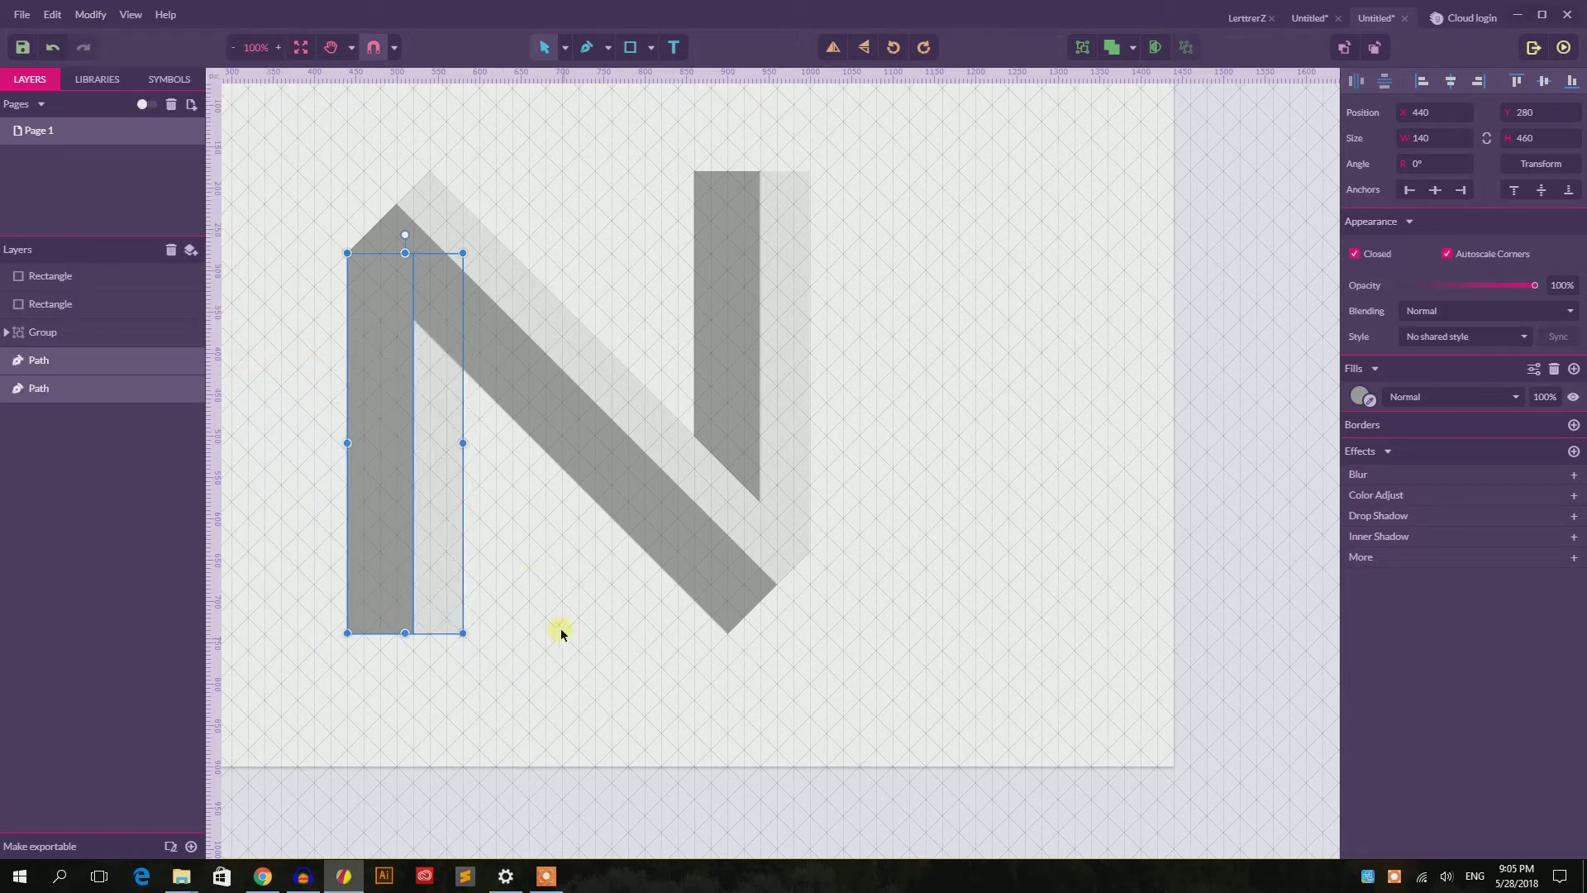
key("Return")
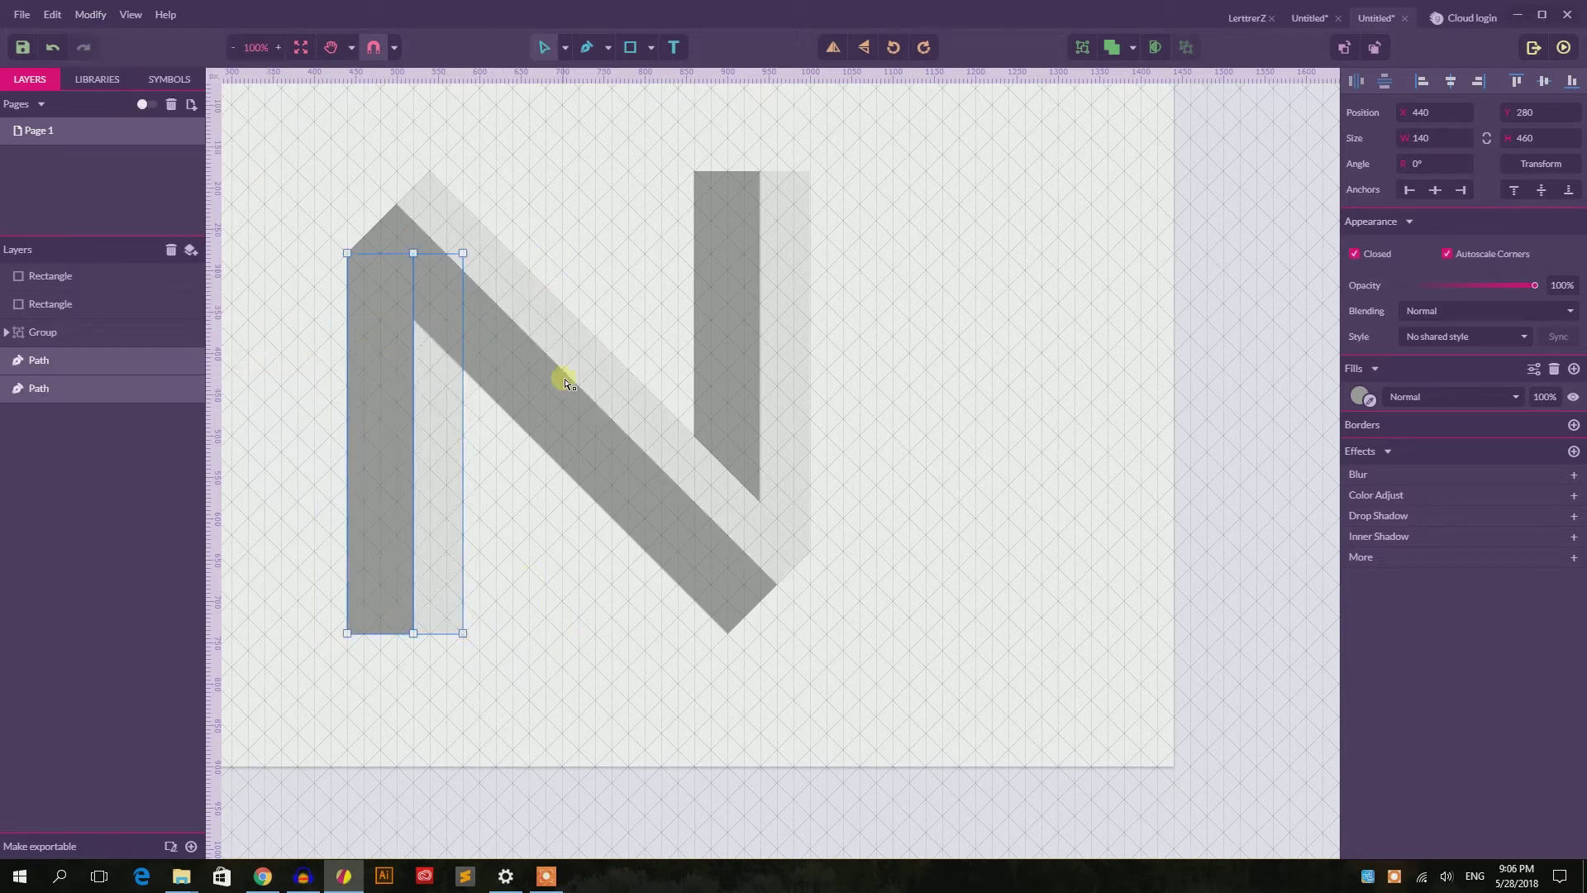
Drag the stem's shared bottom anchor down into a point, undoing a stray bottom-left move
left_click_drag(387, 675, 424, 608)
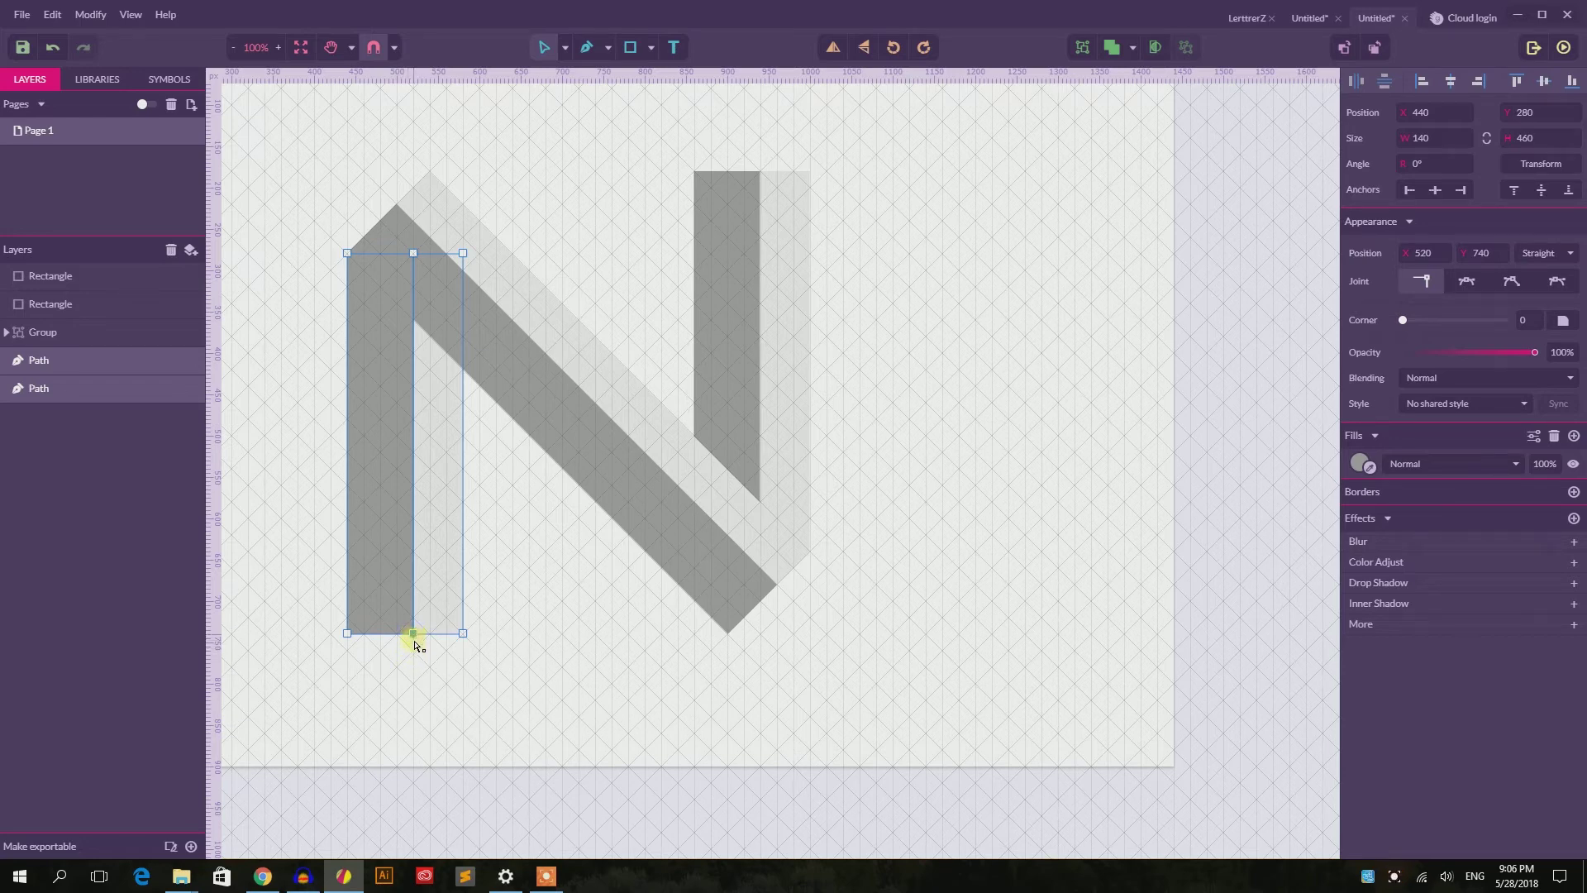
left_click_drag(414, 640, 413, 683)
left_click(414, 684)
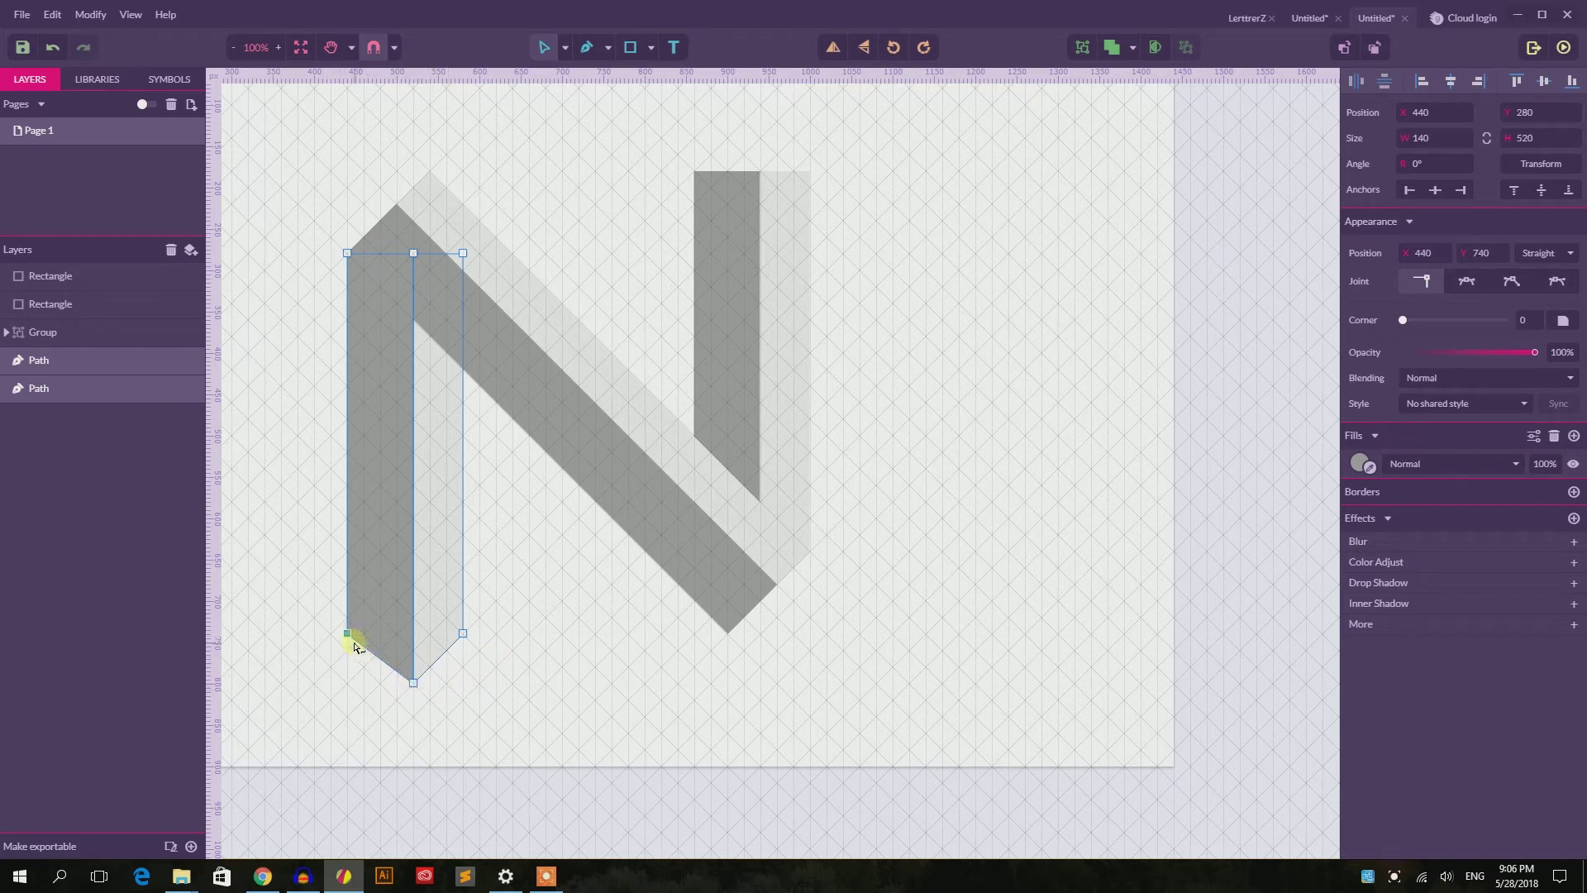
left_click_drag(351, 634, 361, 665)
key("ctrl+z")
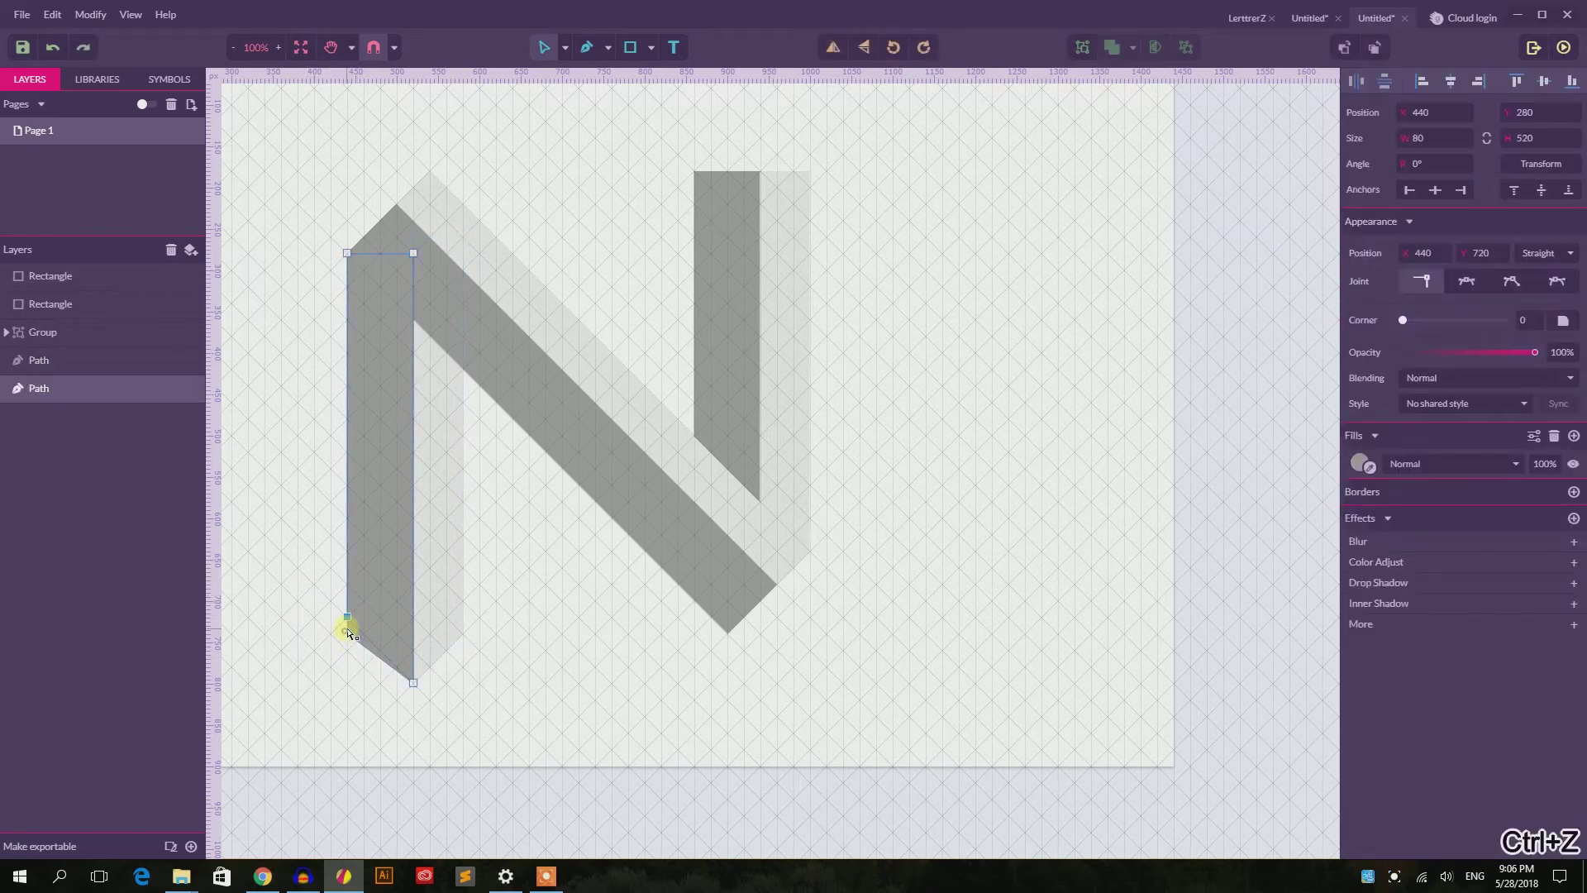
left_click(332, 631)
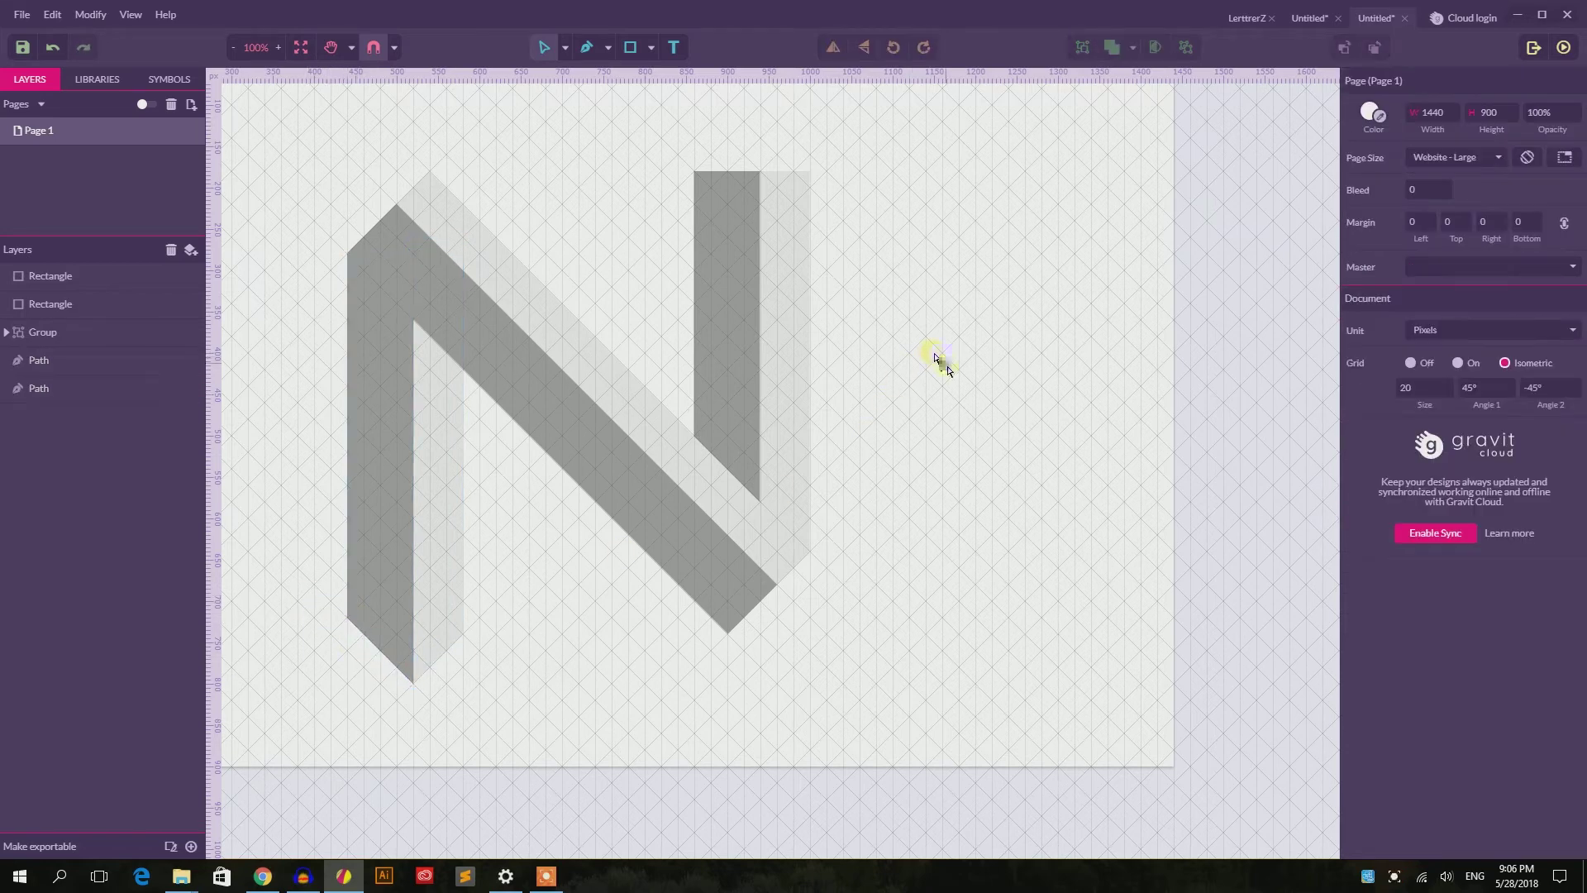
Select the right stem's dark and light rectangles and convert them to paths
scroll(942, 364, "up", 2)
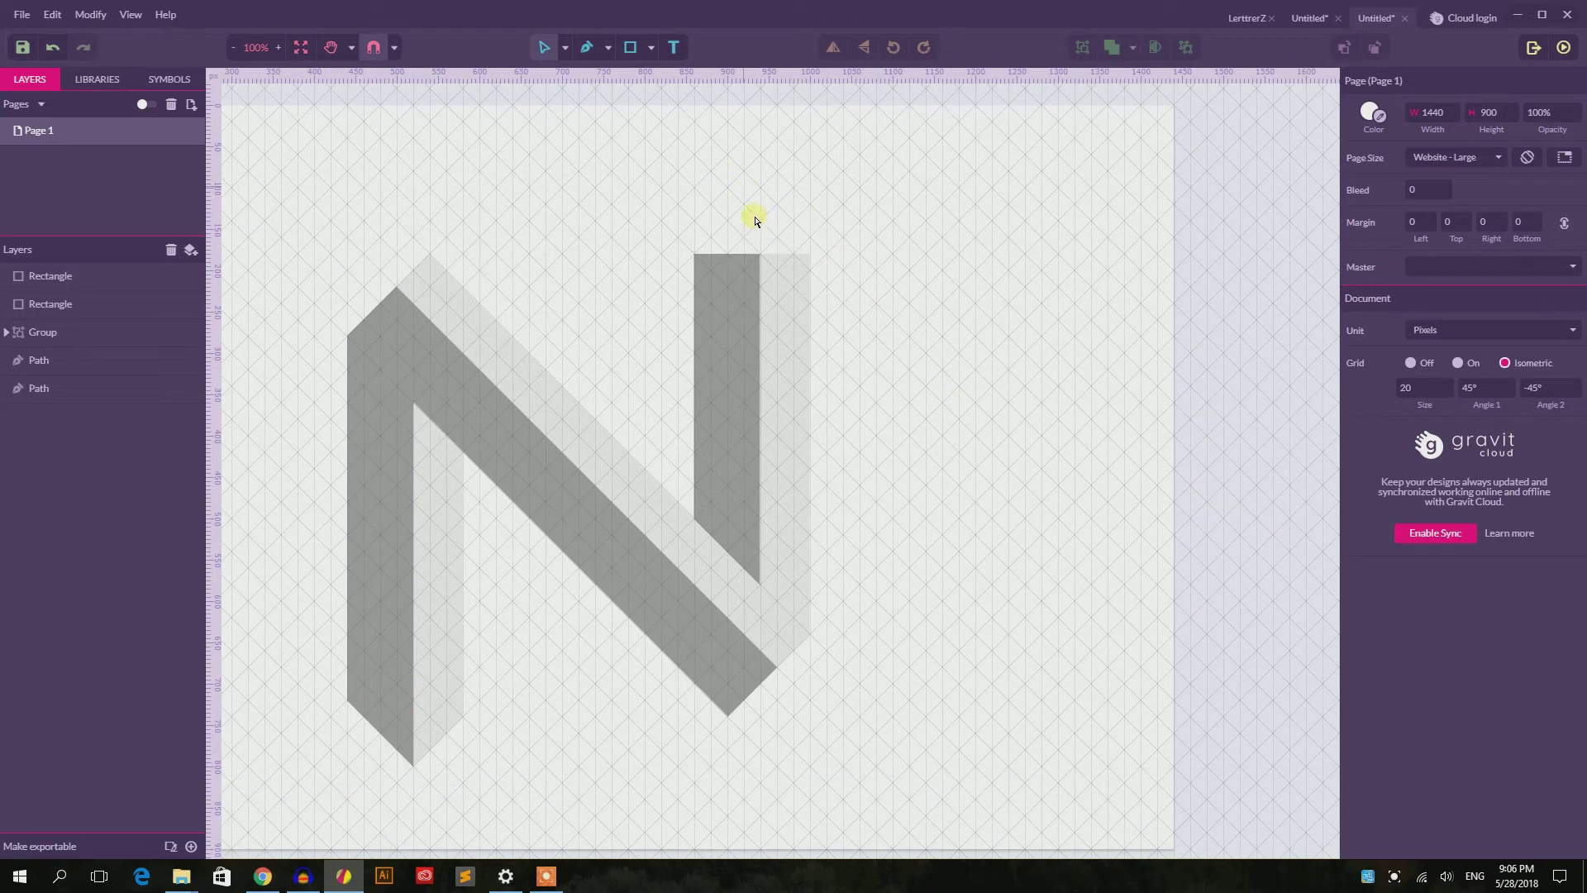
left_click_drag(738, 182, 777, 297)
left_click(739, 264)
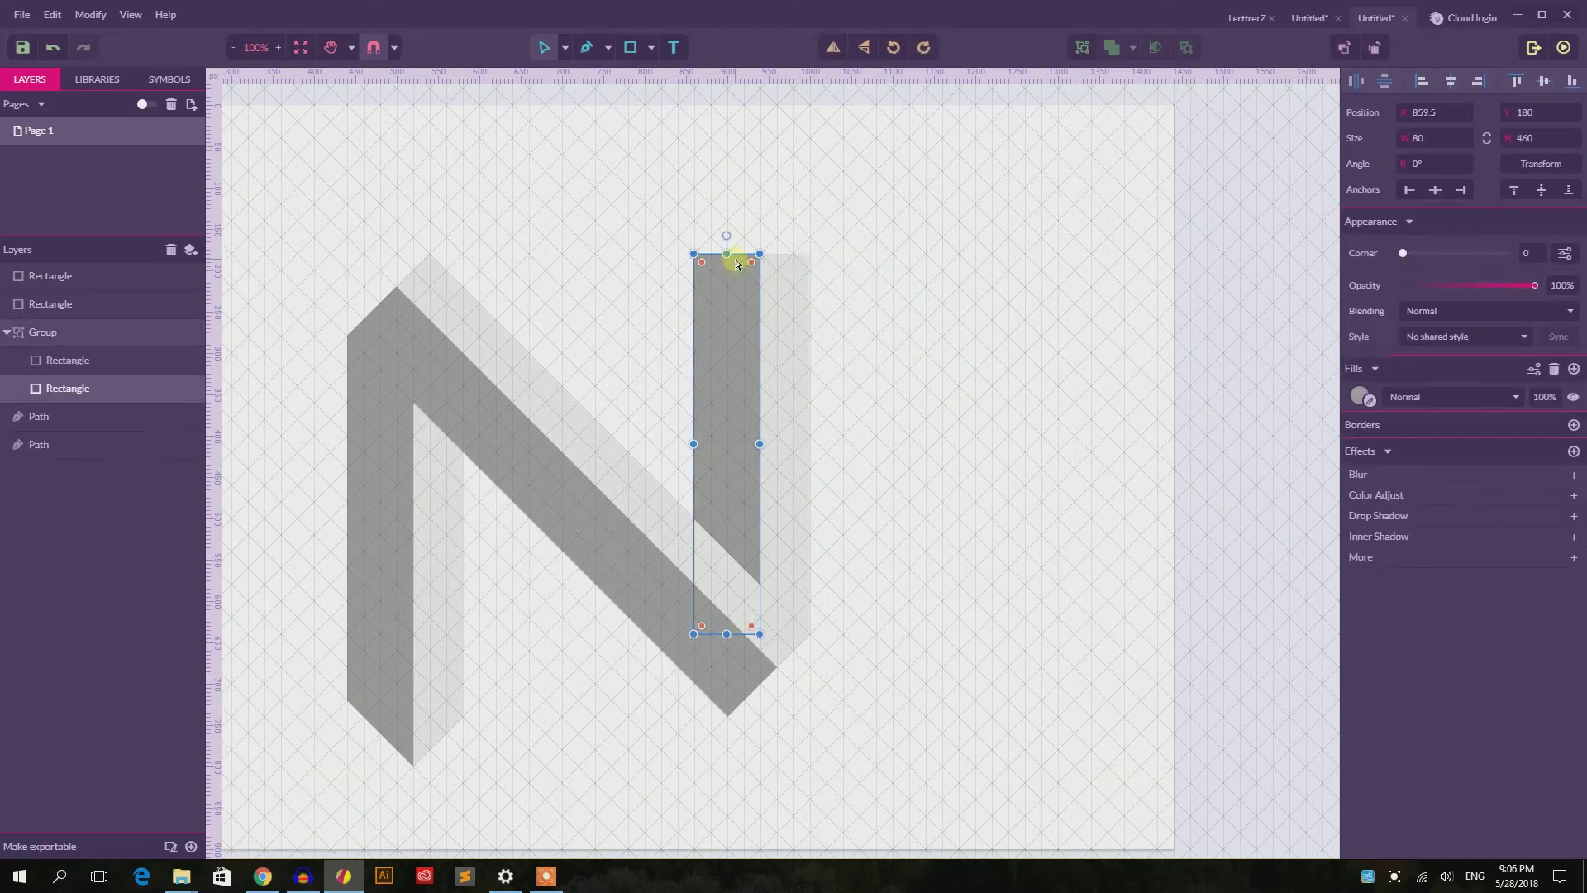
left_click(792, 276, "shift")
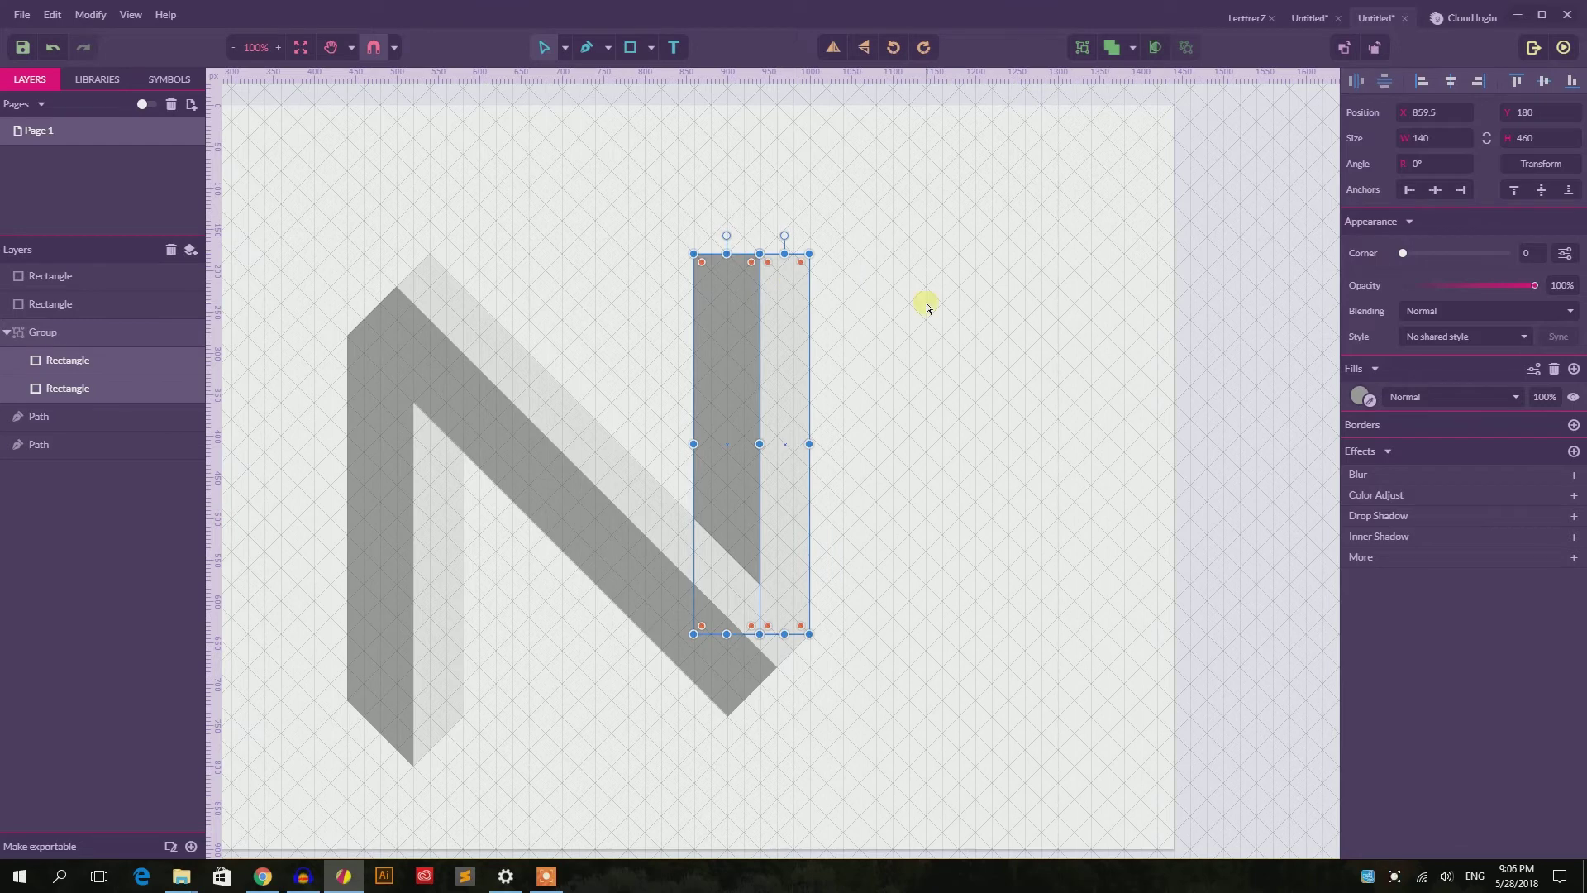
key("ctrl+shift+p")
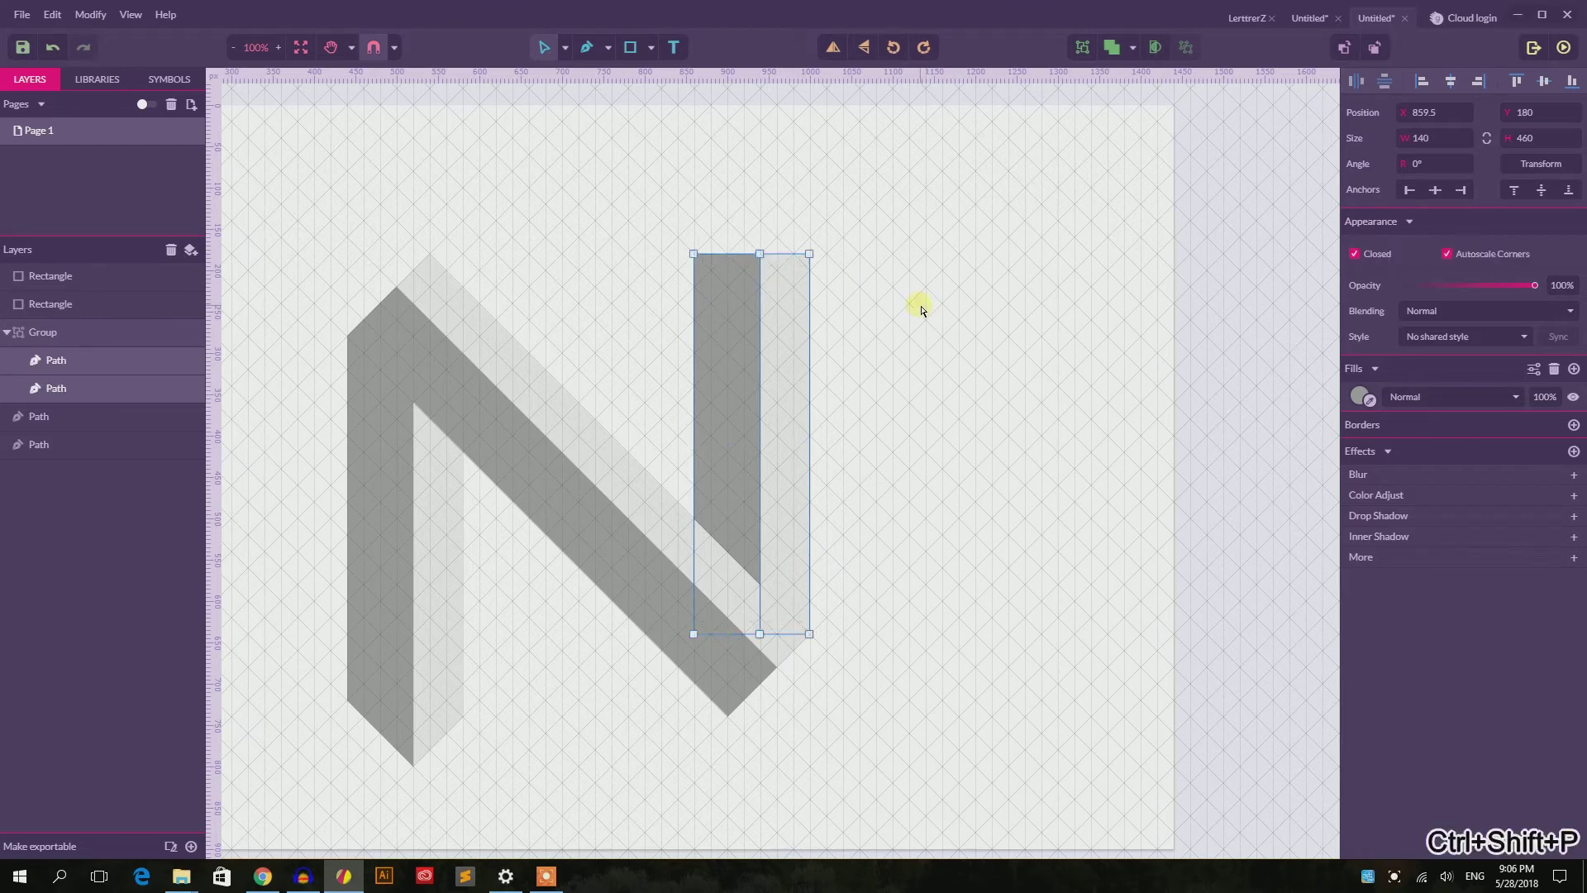
Raise the right stem's top-middle anchor into a pointed peak
left_click(760, 254)
left_click_drag(760, 254, 761, 225)
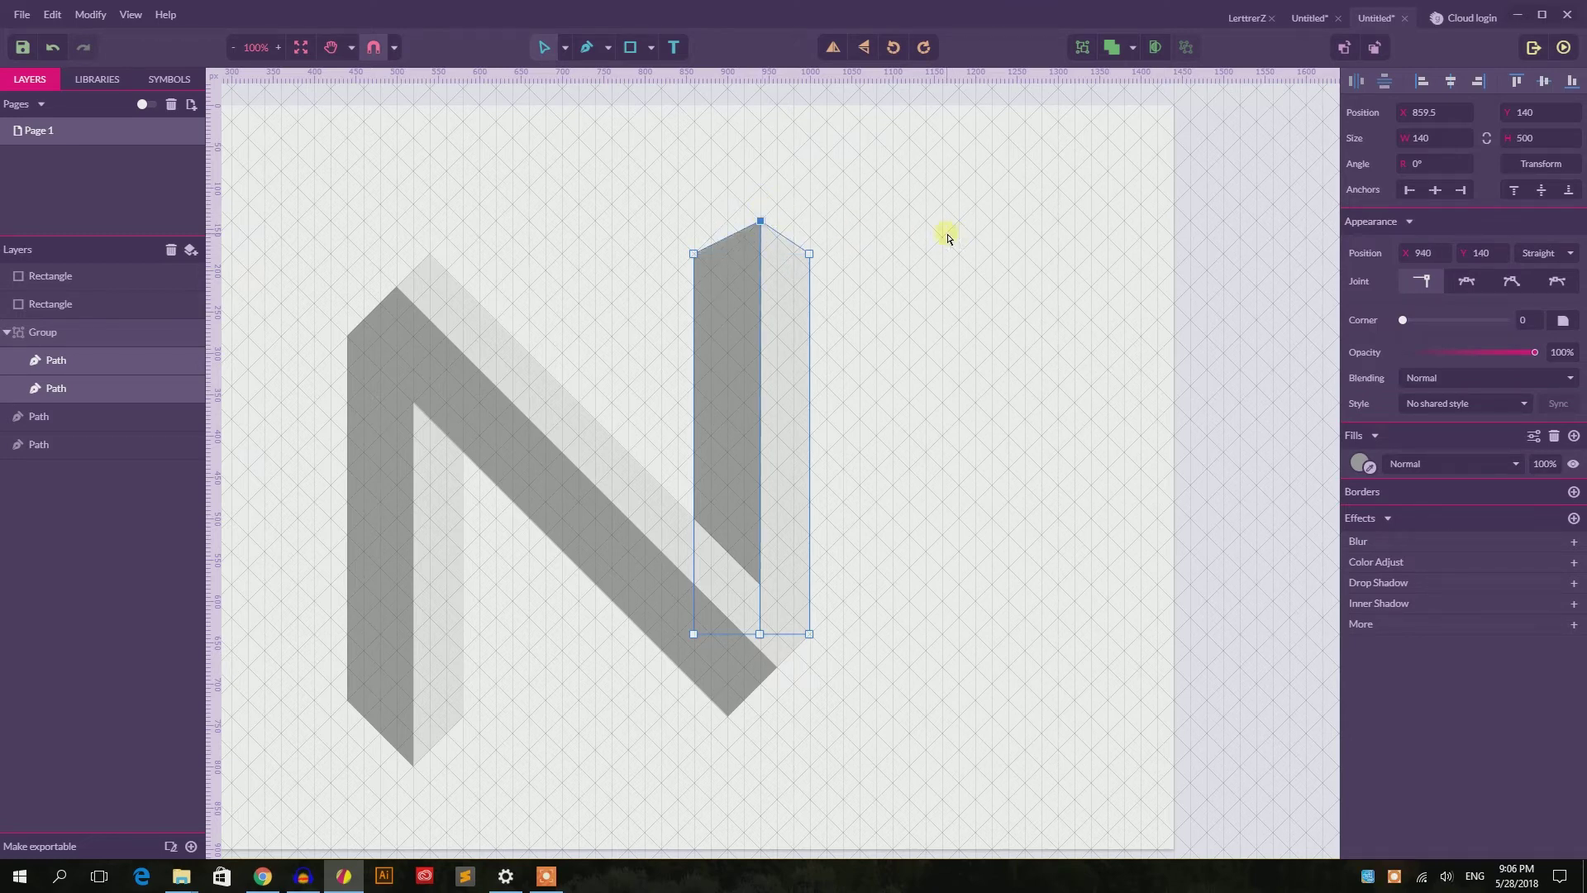
left_click(810, 254)
key("ctrl+z")
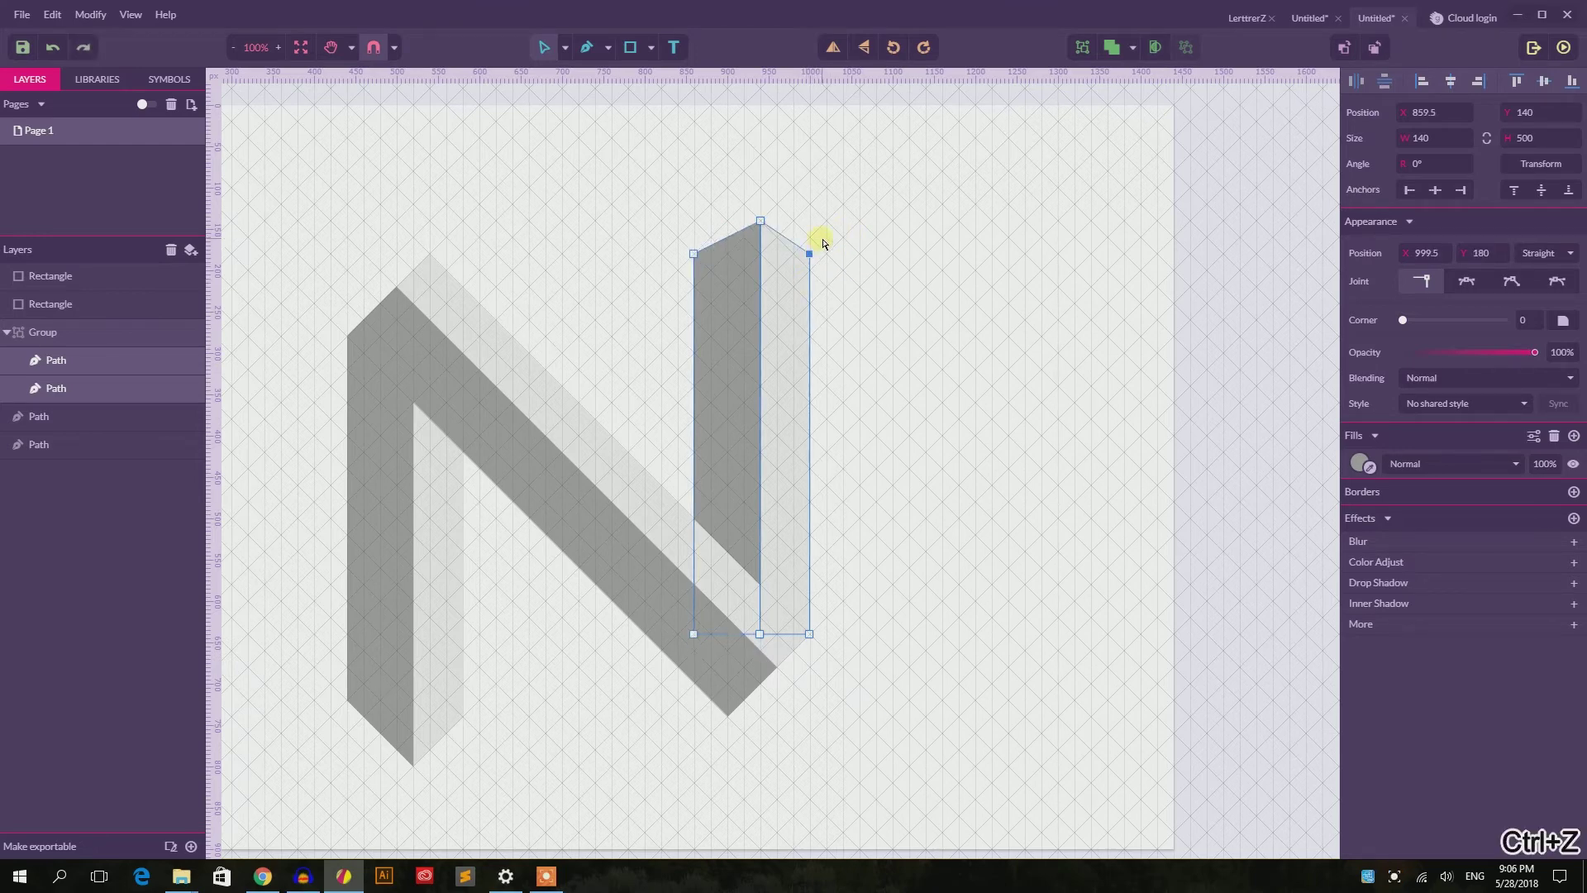
left_click(799, 191)
left_click(760, 221)
left_click_drag(761, 220, 761, 193)
left_click(834, 225)
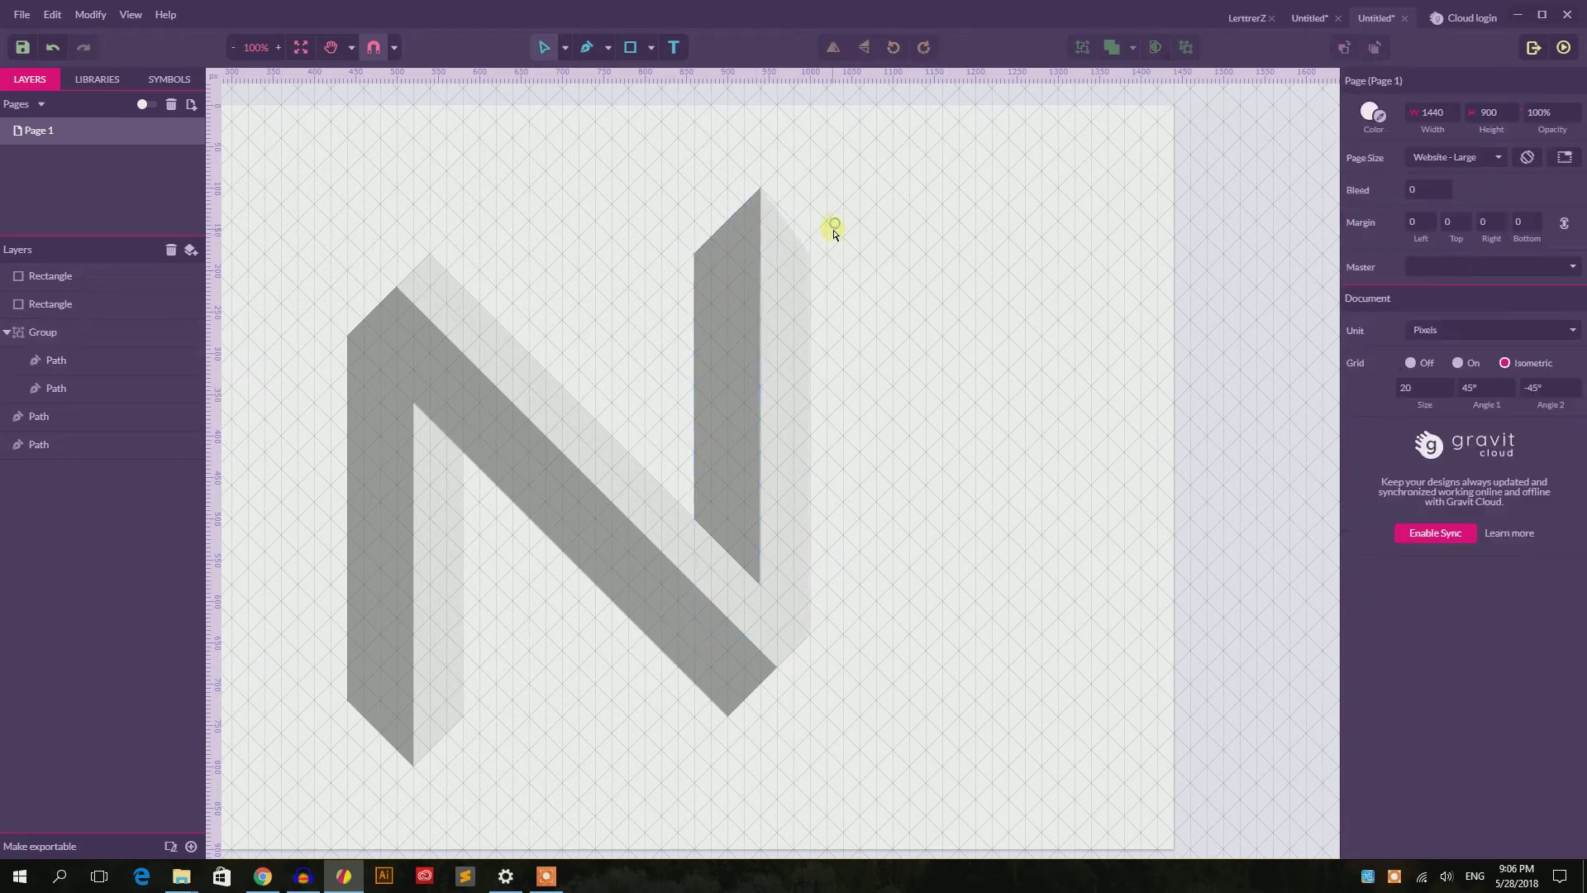
Select the N's right light strip, then clear the selection
left_click(814, 253)
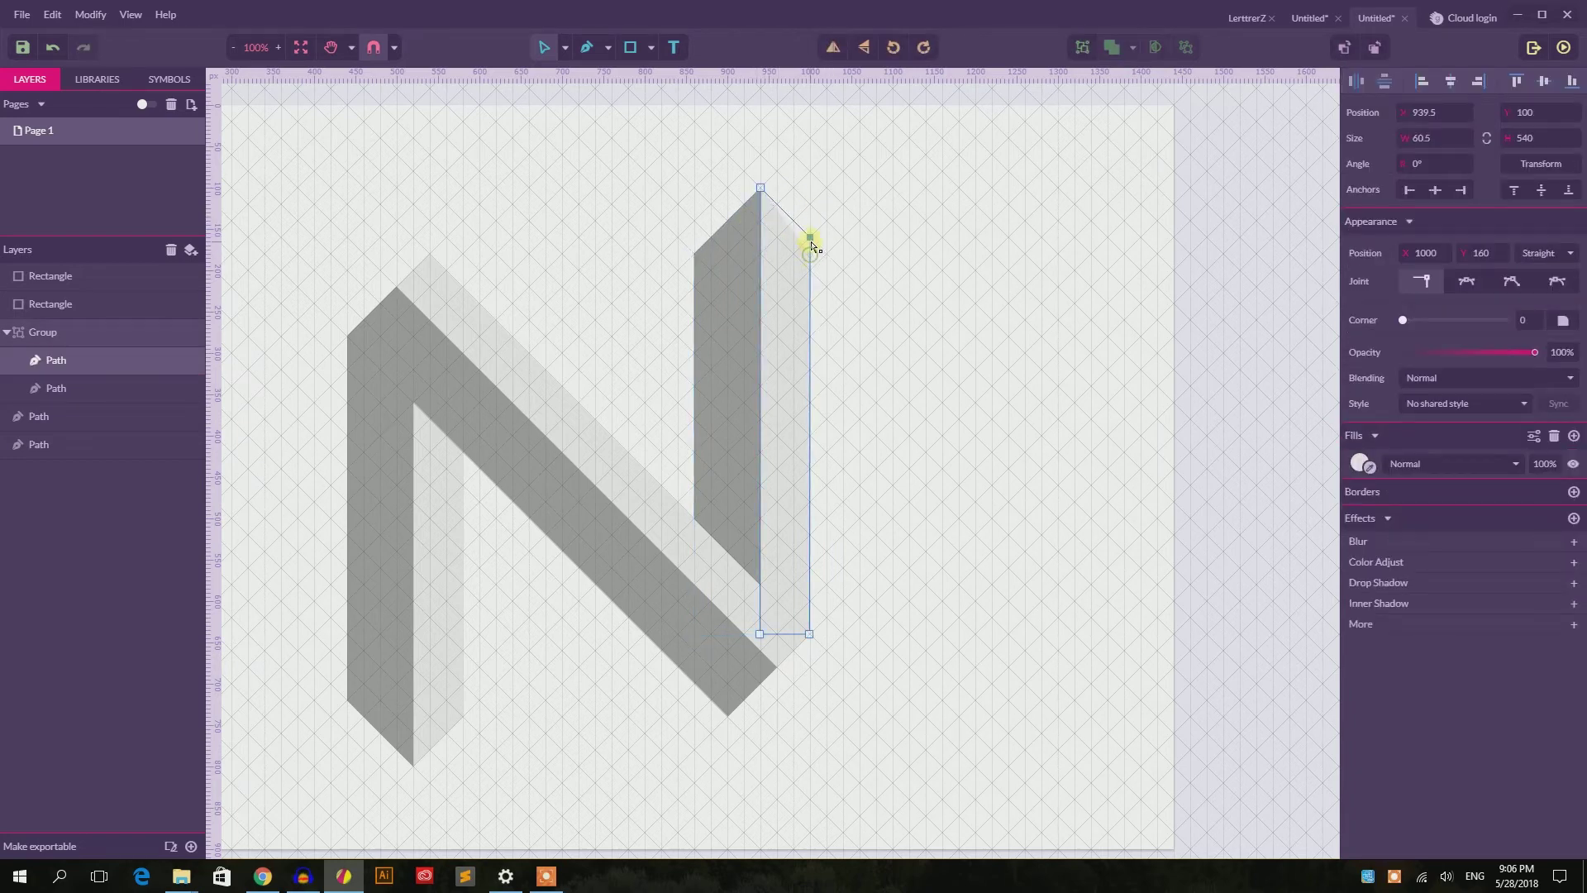
left_click(840, 234)
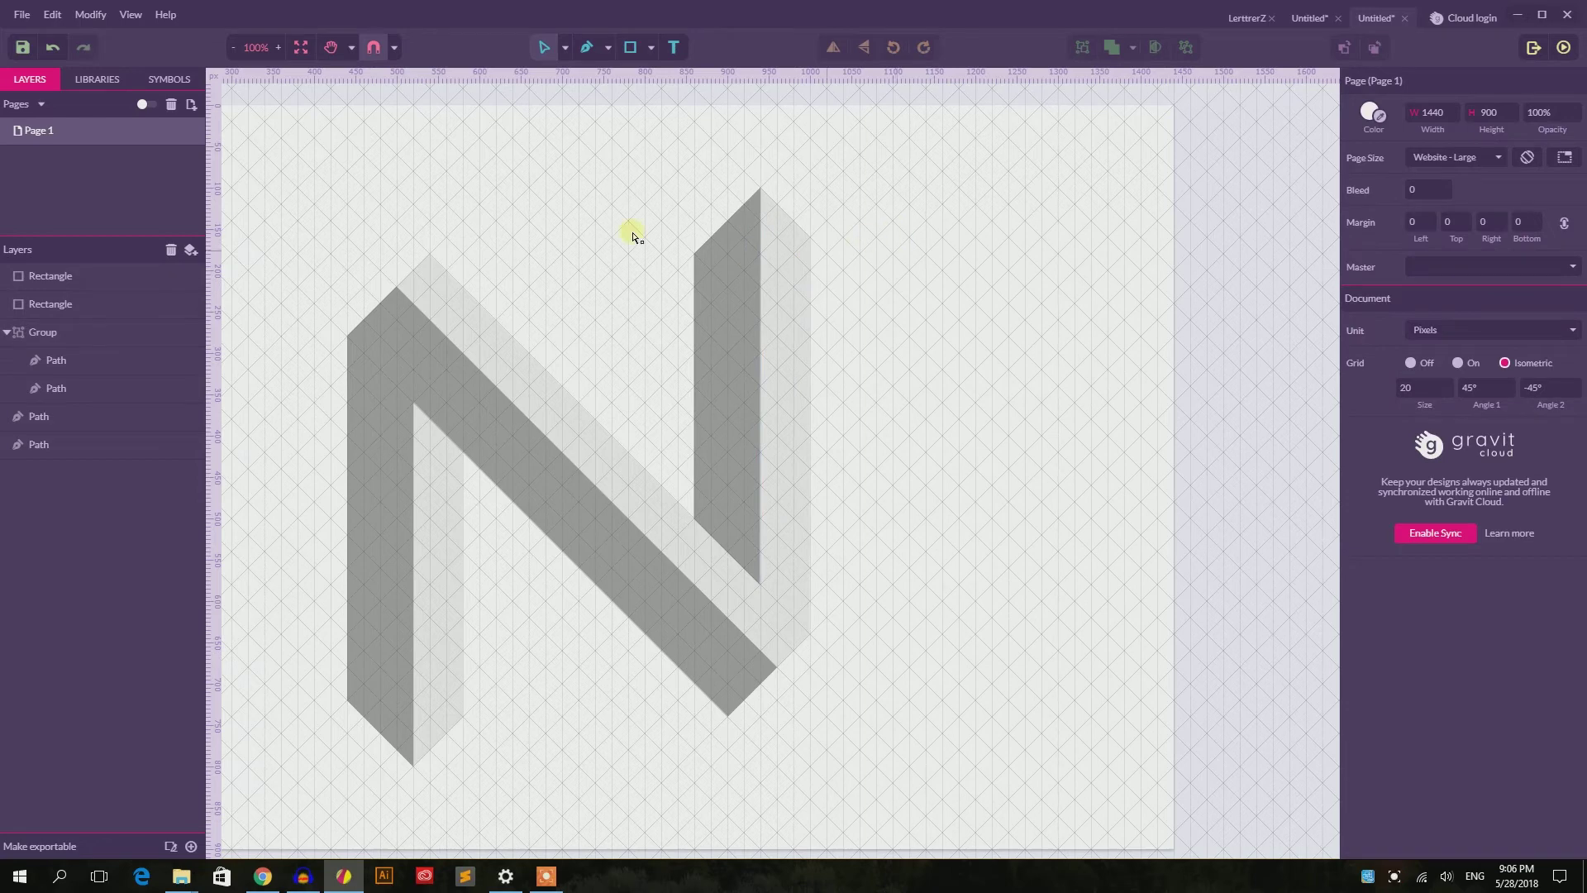
left_click(565, 46)
Marquee-select every shape of the N with the Pointer and rotate it 90° into a Z
left_click(593, 68)
left_click_drag(293, 171, 902, 780)
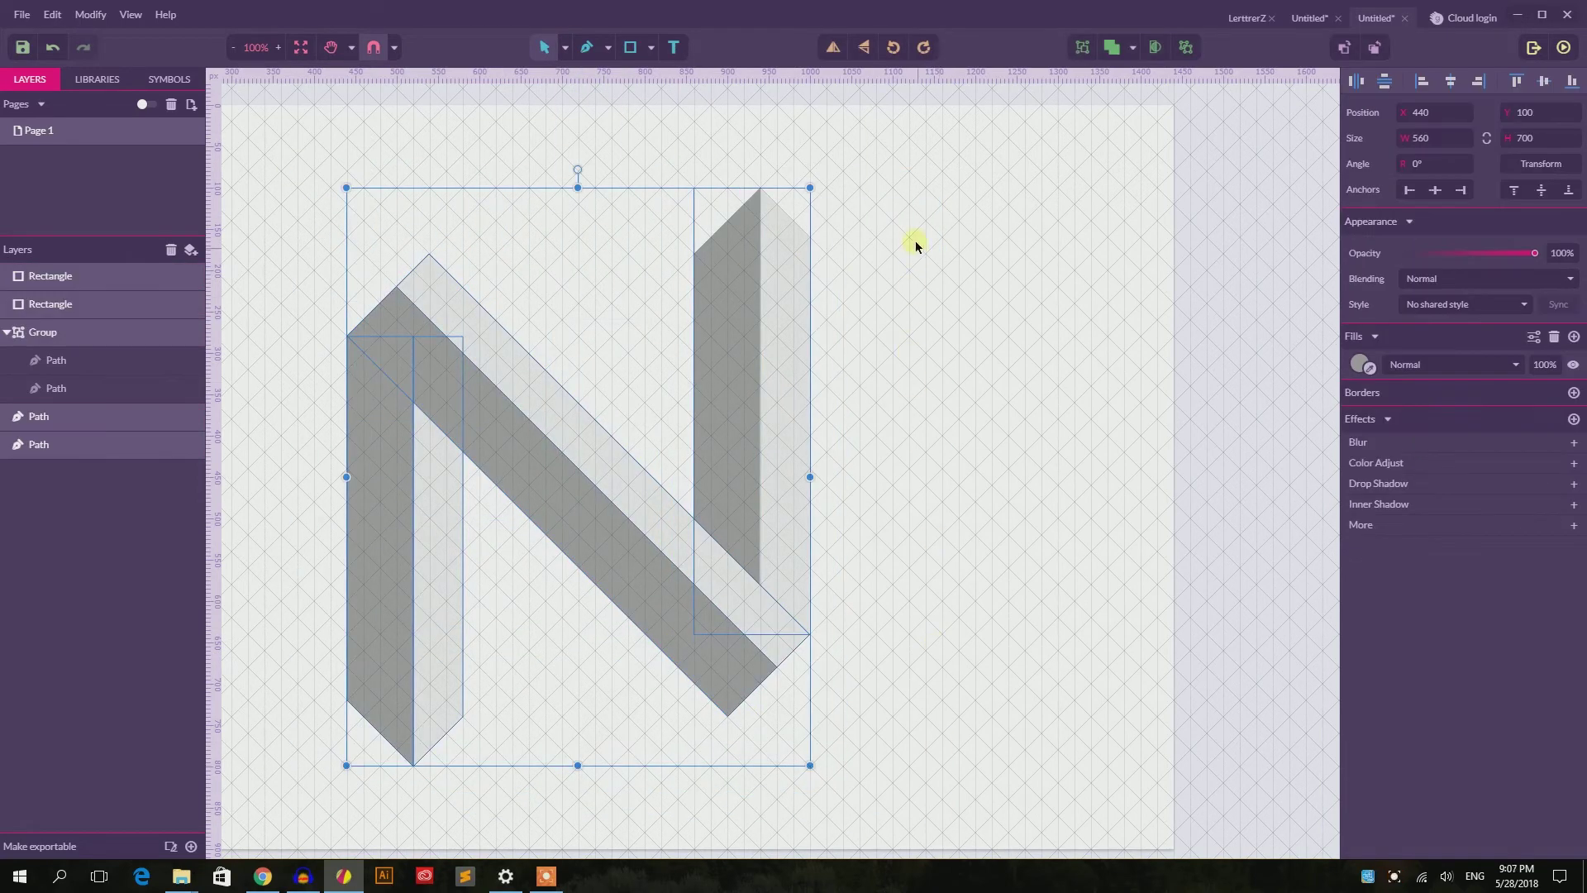
left_click_drag(582, 171, 732, 492)
left_click(971, 286)
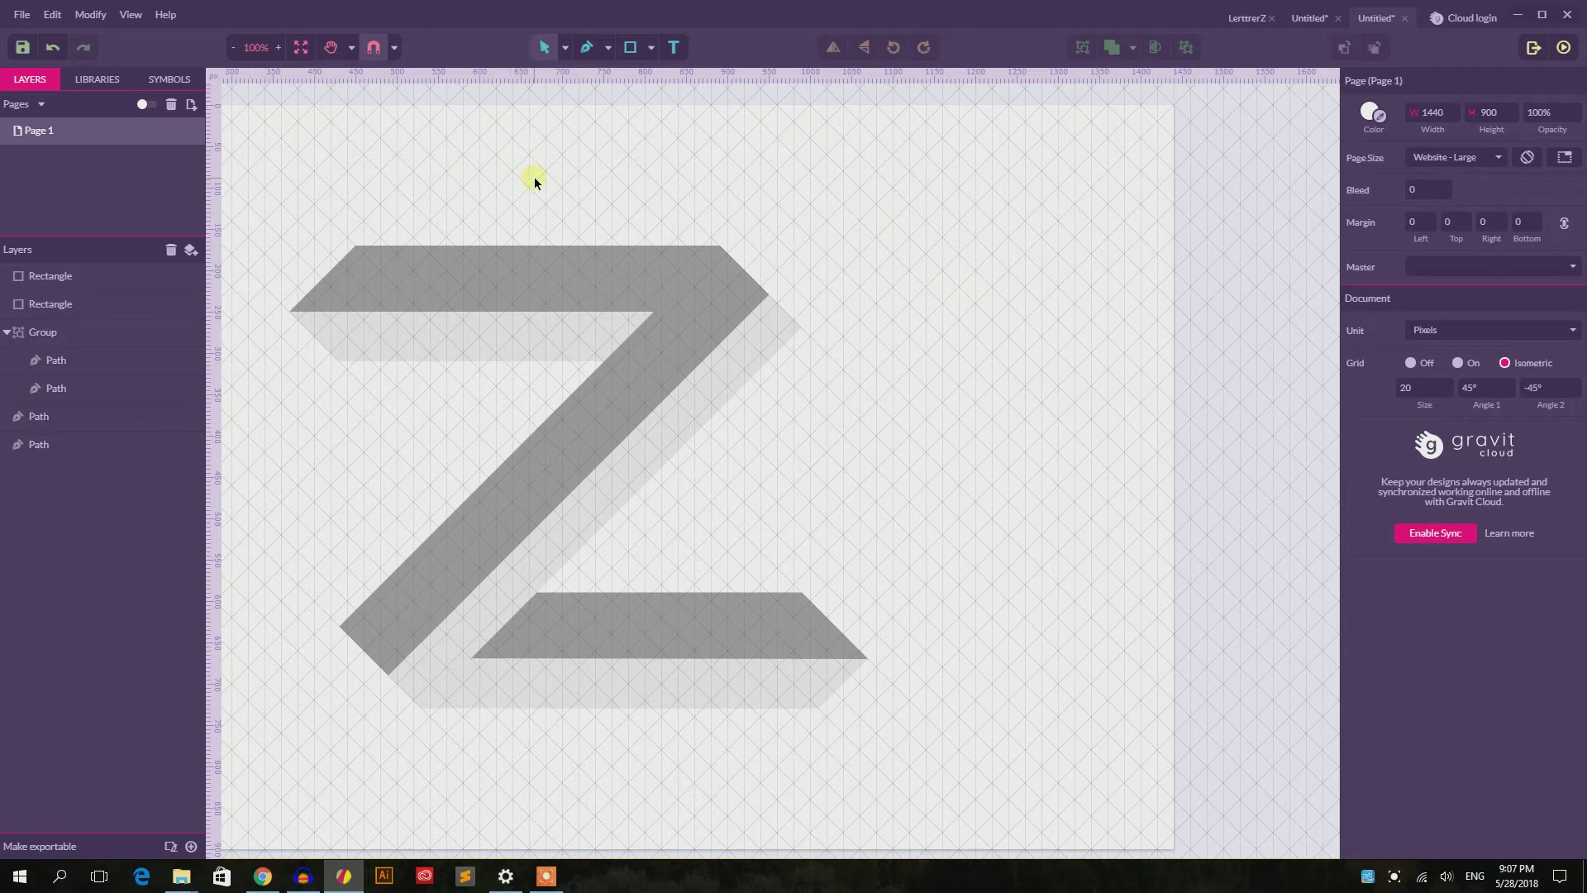
key("ctrl+alt+r")
key("ctrl+alt+r")
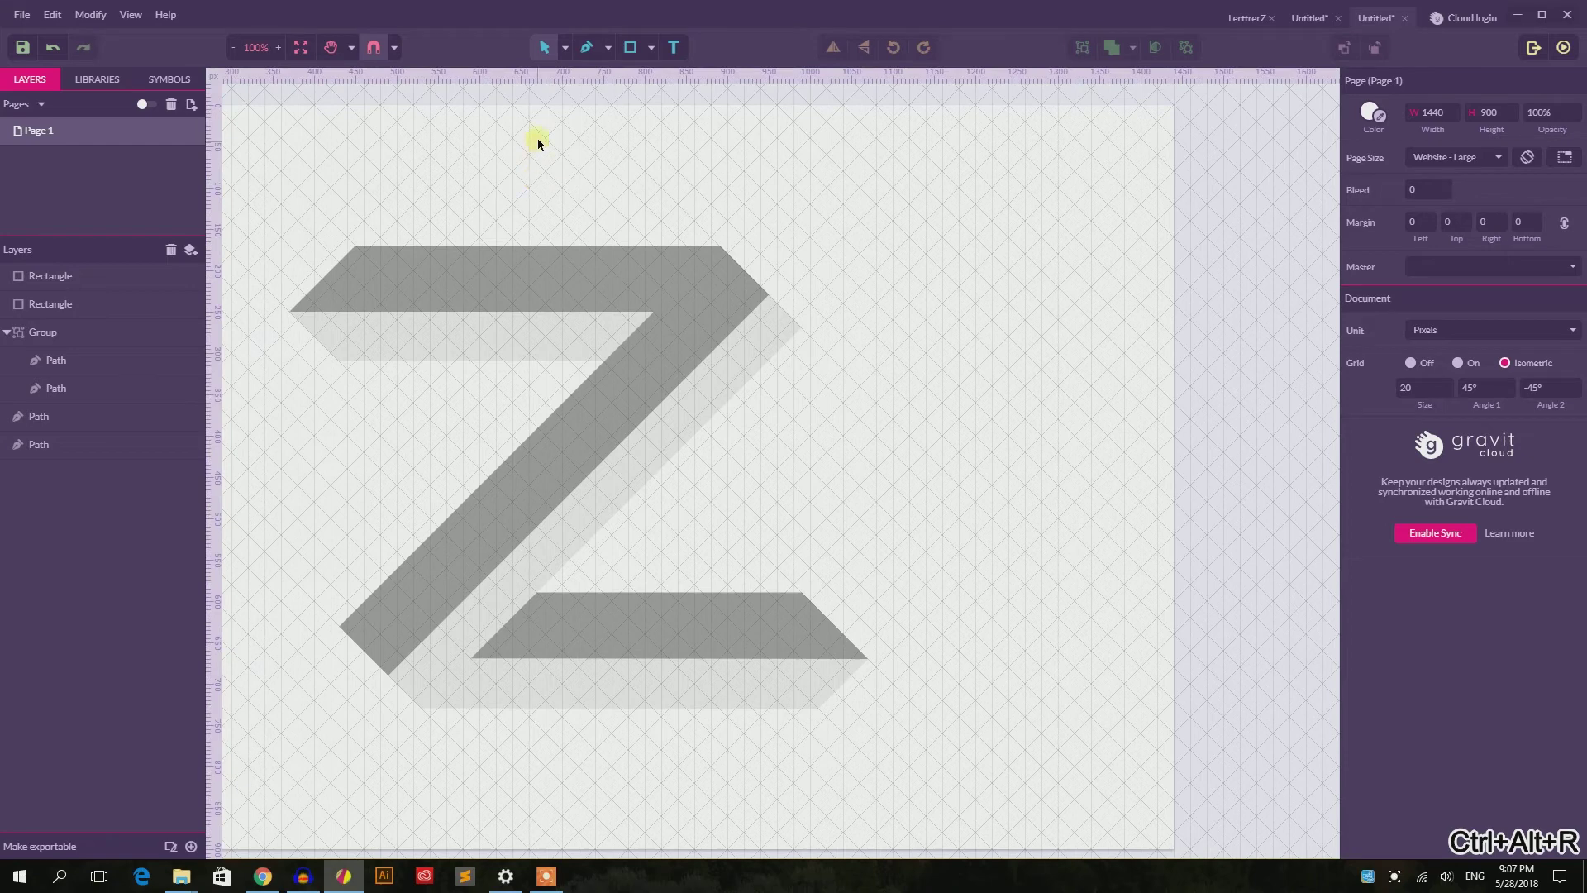
Place vertical guides at 560px and 1038px and nudge the Z slightly into place
left_click_drag(220, 213, 739, 768)
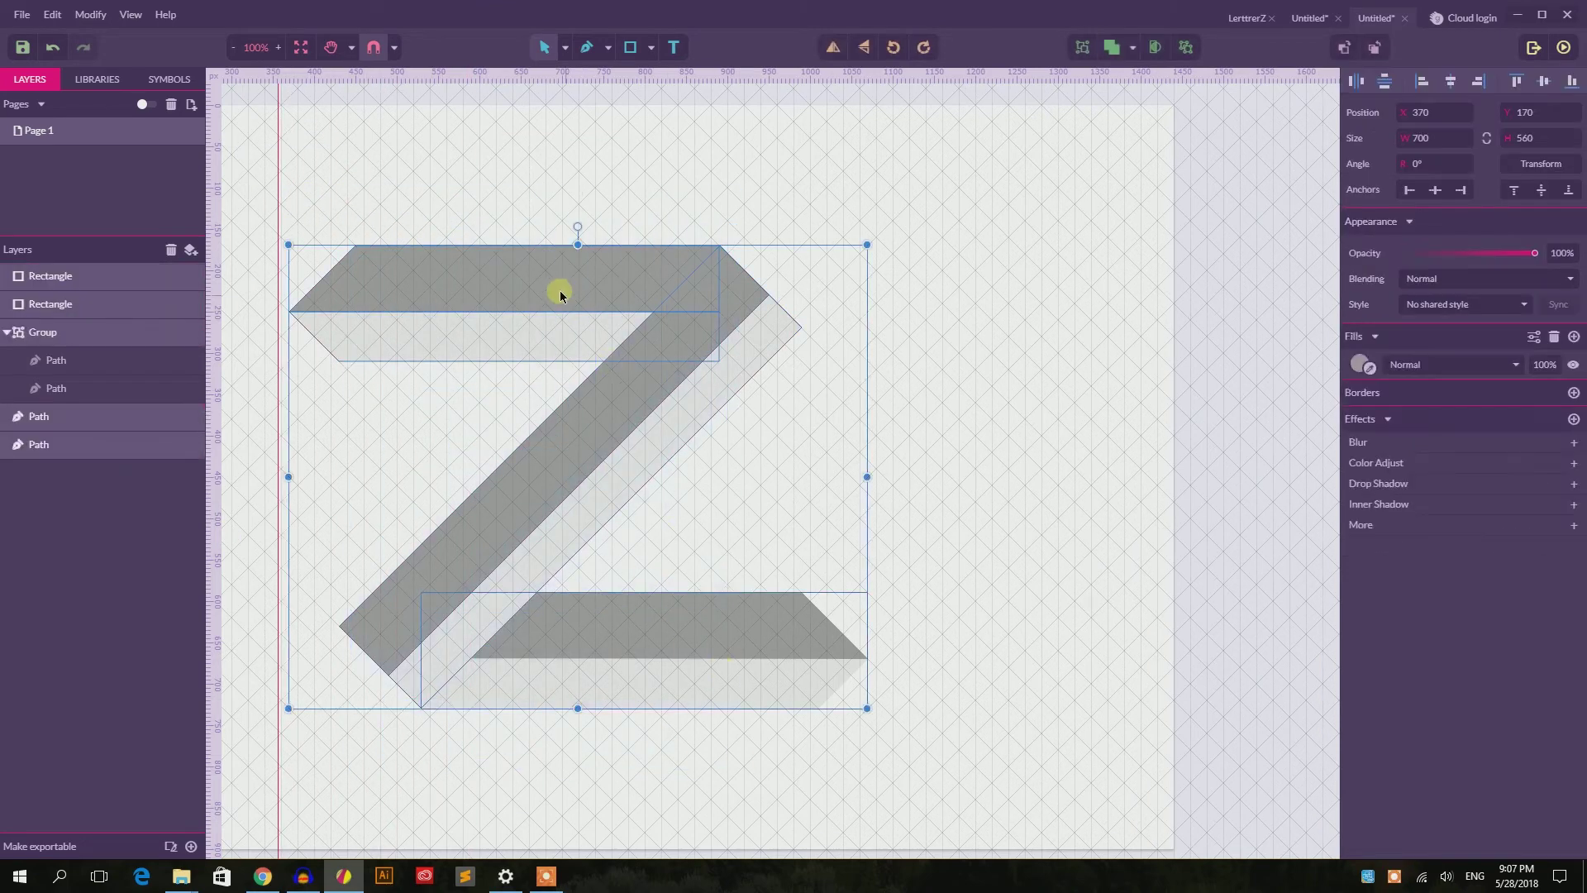
mouse_move(560, 291)
left_mouse_down()
mouse_move(535, 281)
mouse_move(557, 277)
left_mouse_up()
left_click(573, 212)
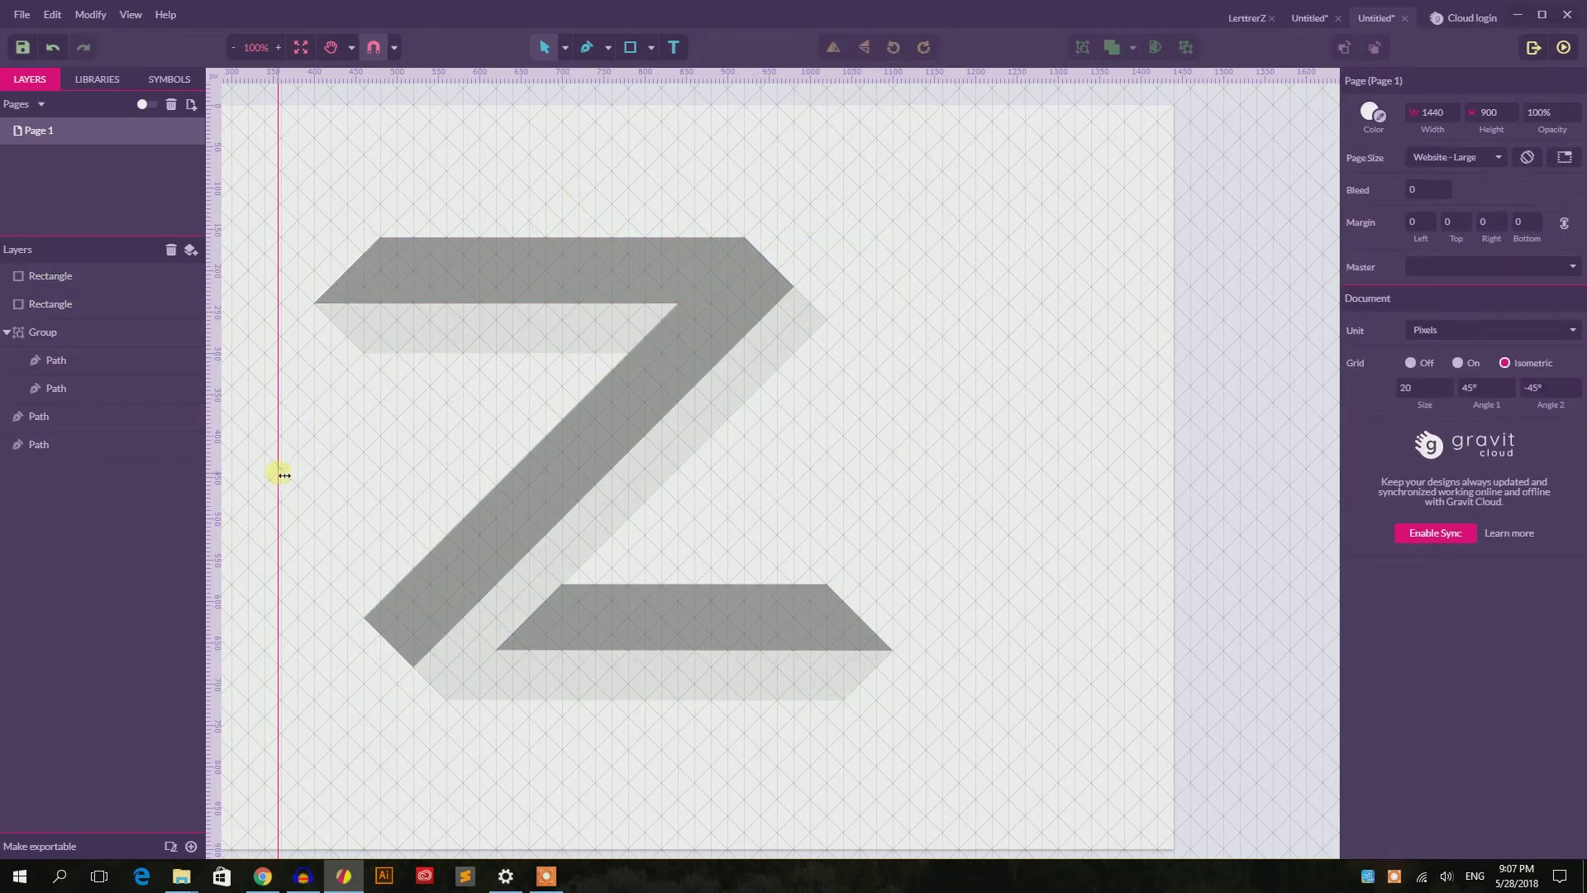
left_click_drag(277, 468, 445, 449)
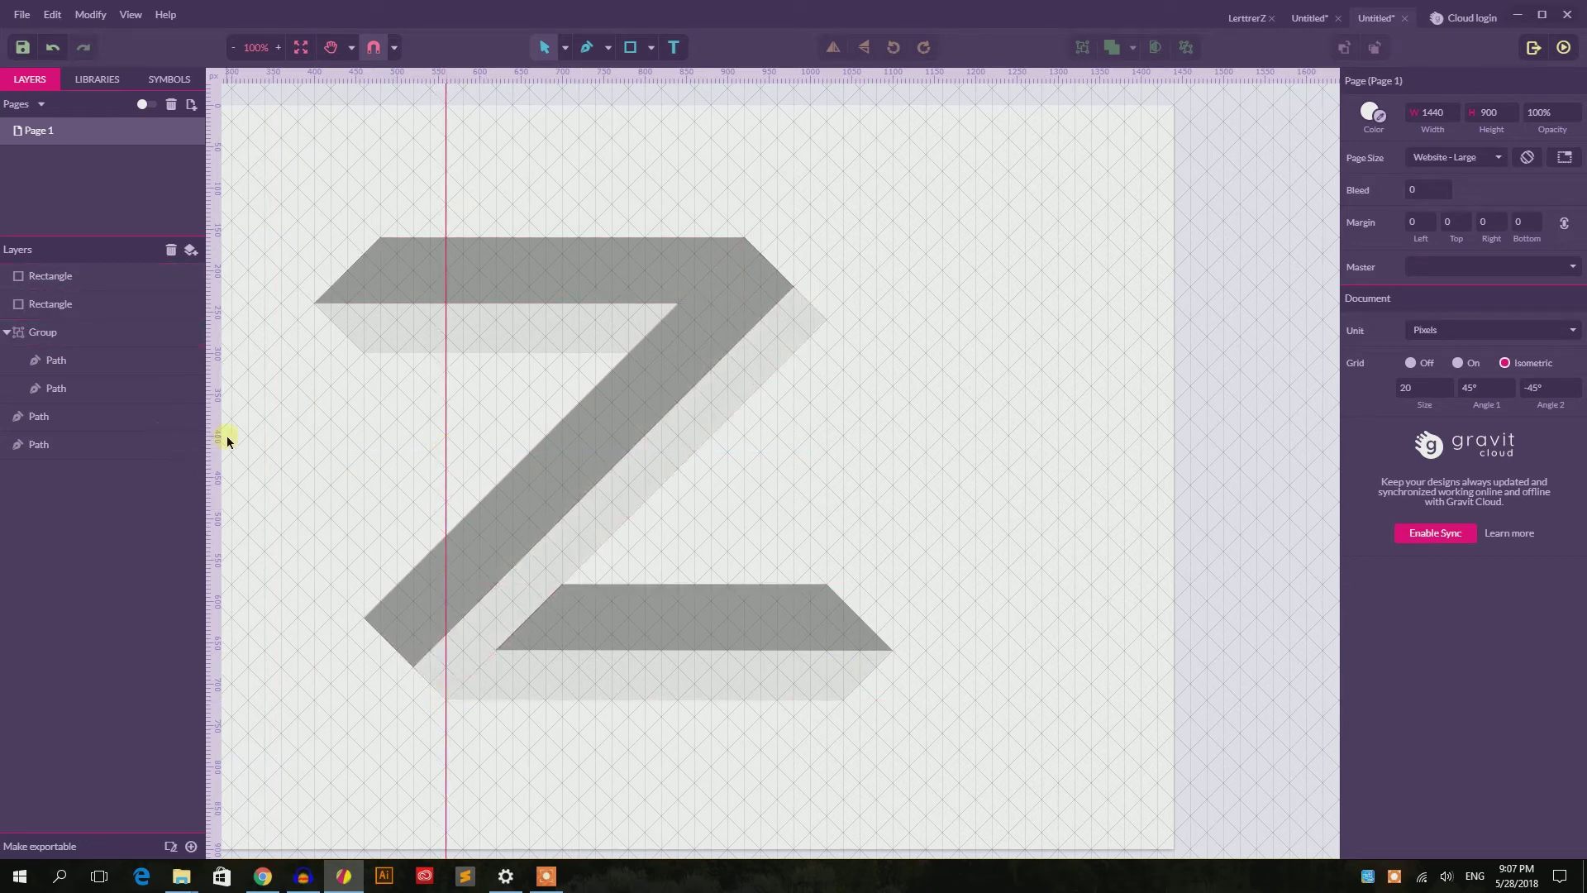
left_click_drag(212, 436, 792, 444)
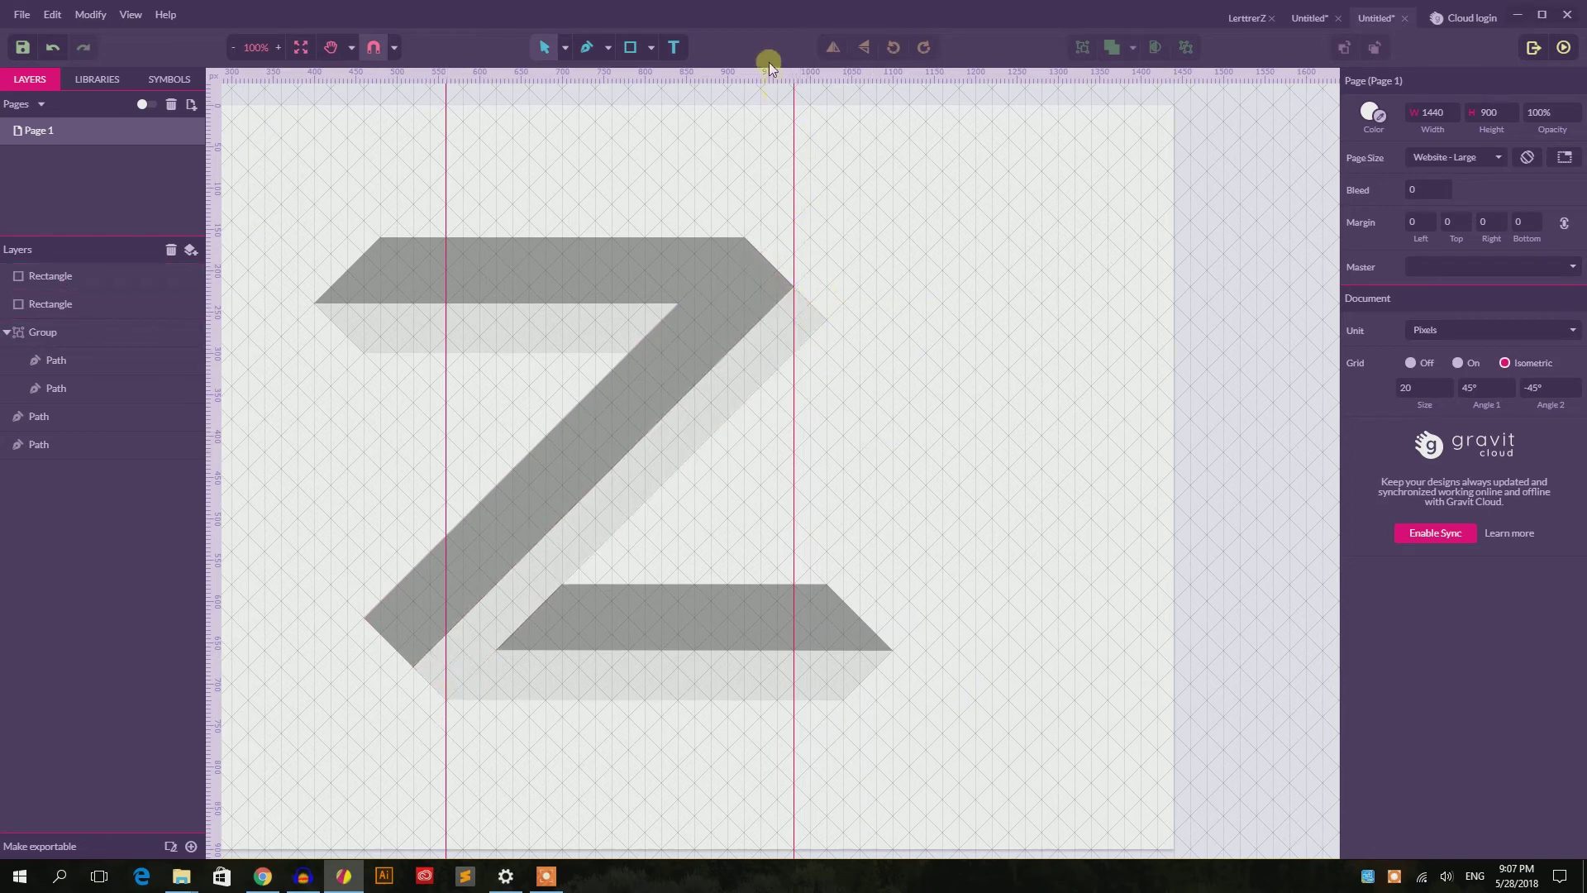
left_click(560, 48)
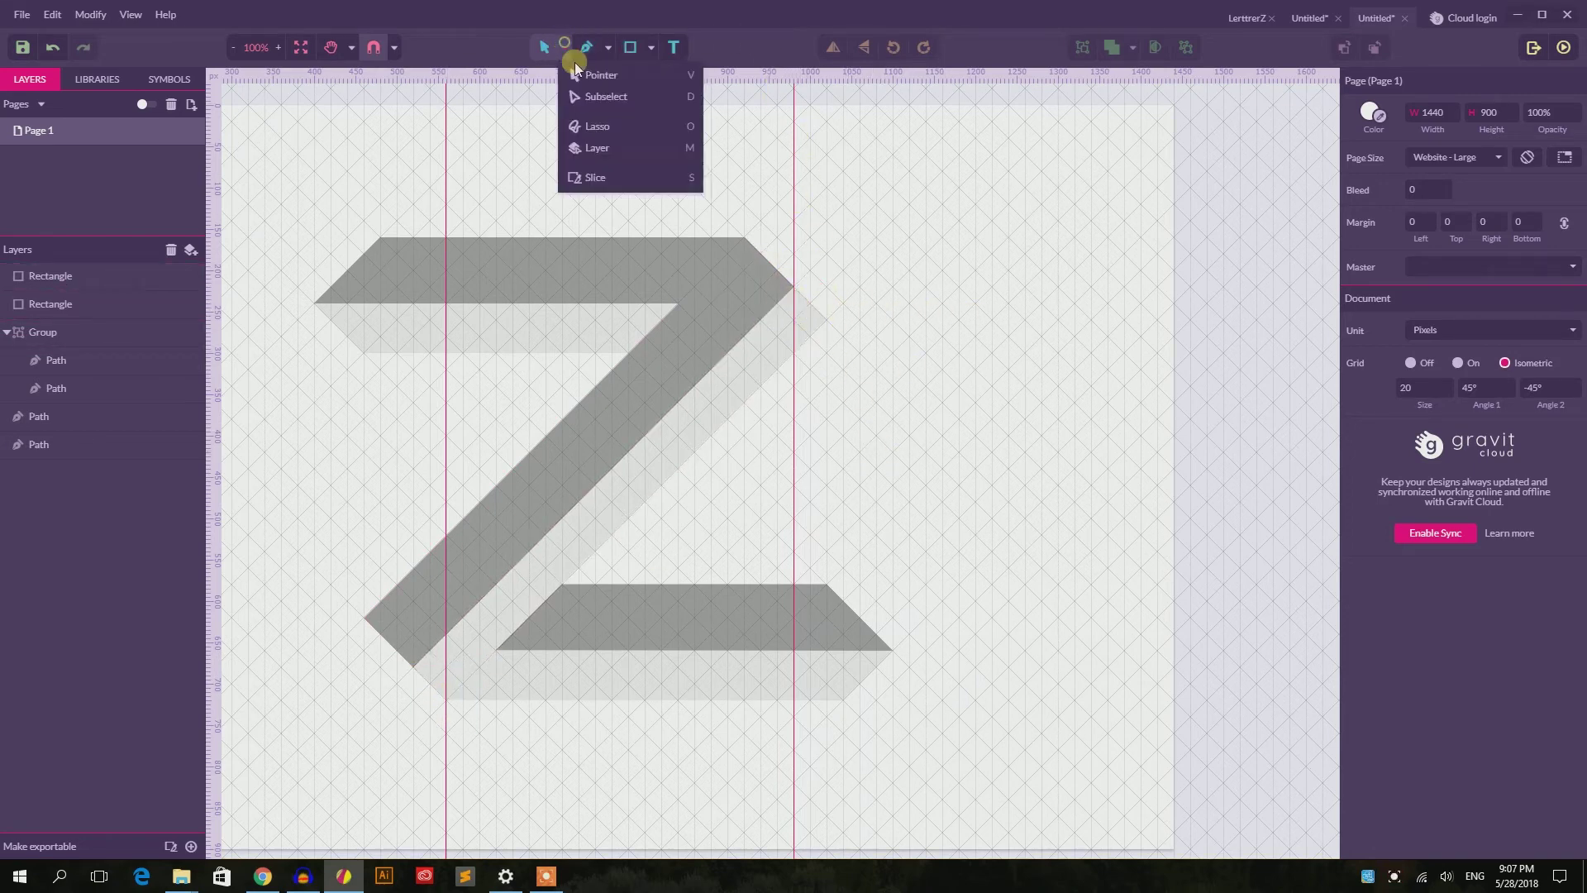
left_click(603, 100)
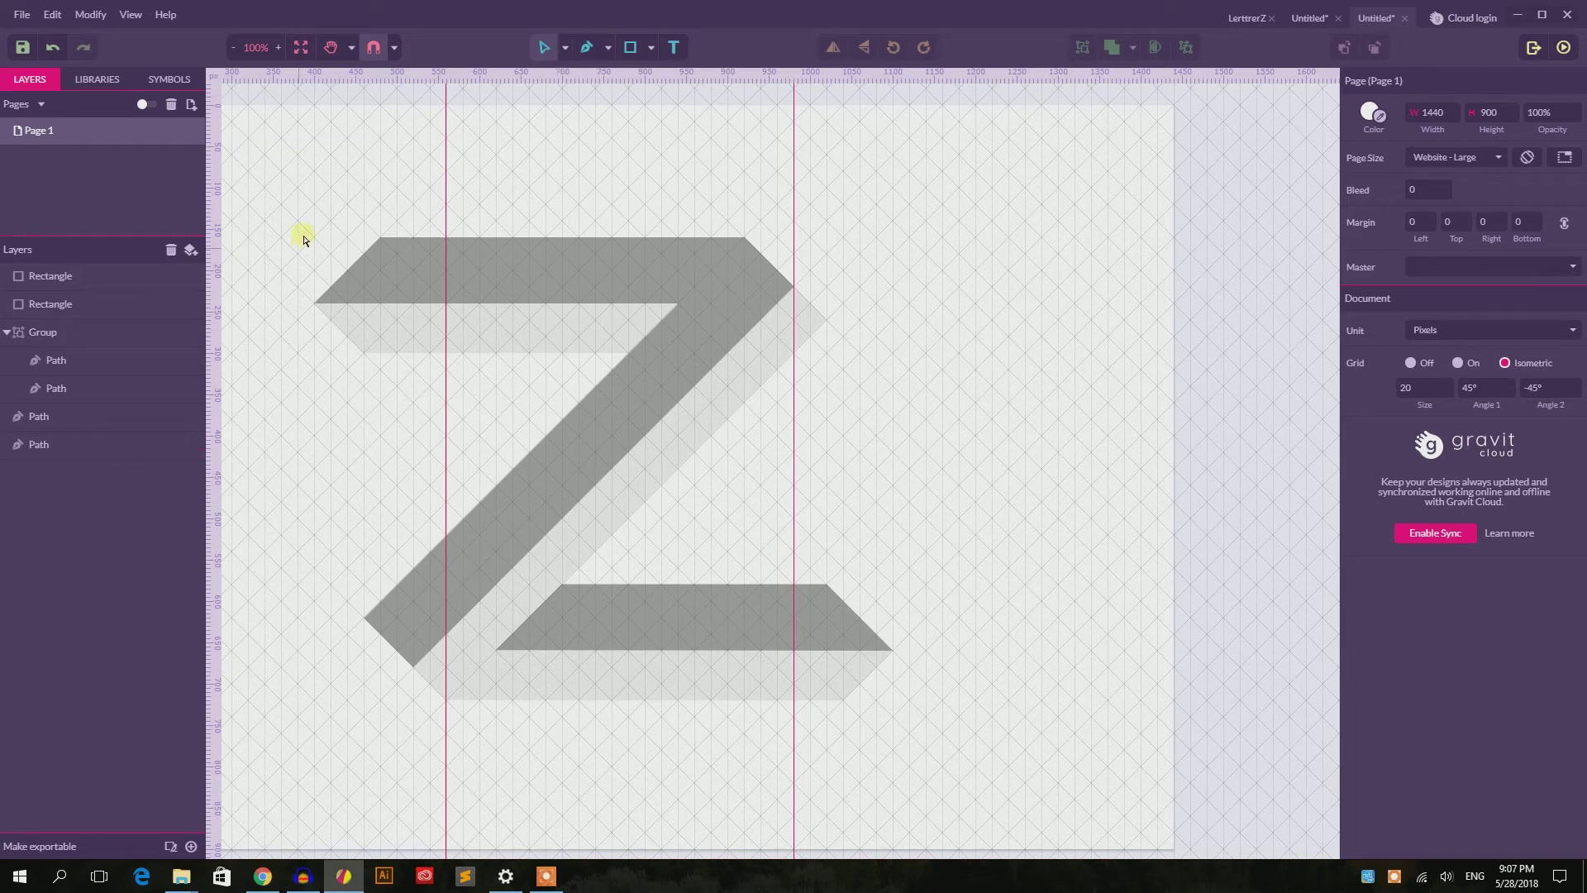
Pull the top bar's left-end anchors in to the left guide
left_click_drag(301, 165, 408, 395)
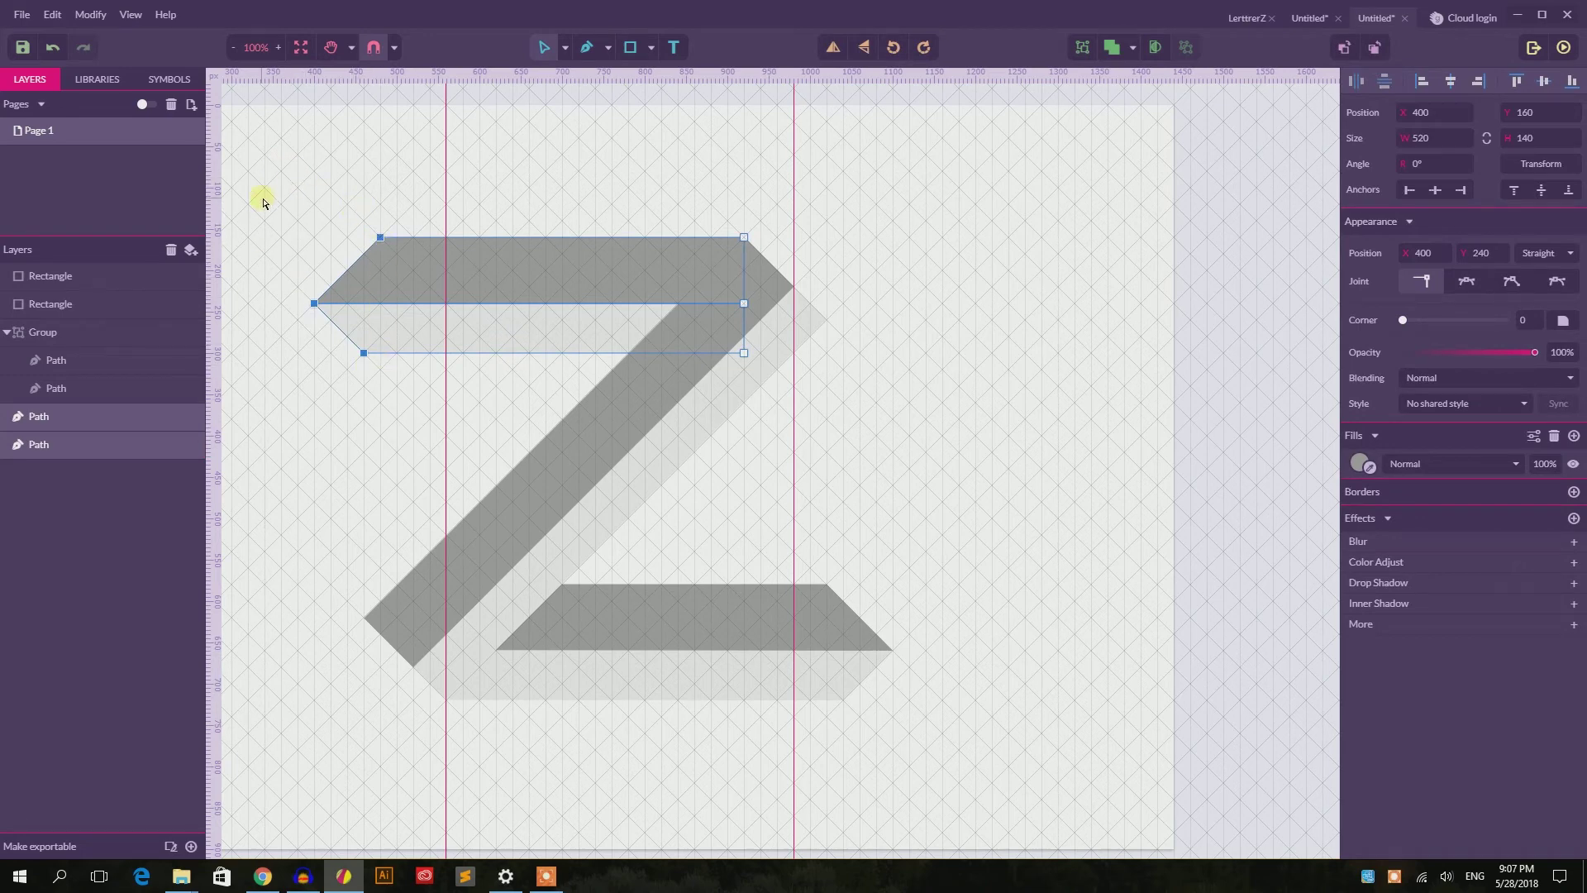
left_click_drag(381, 242, 447, 239)
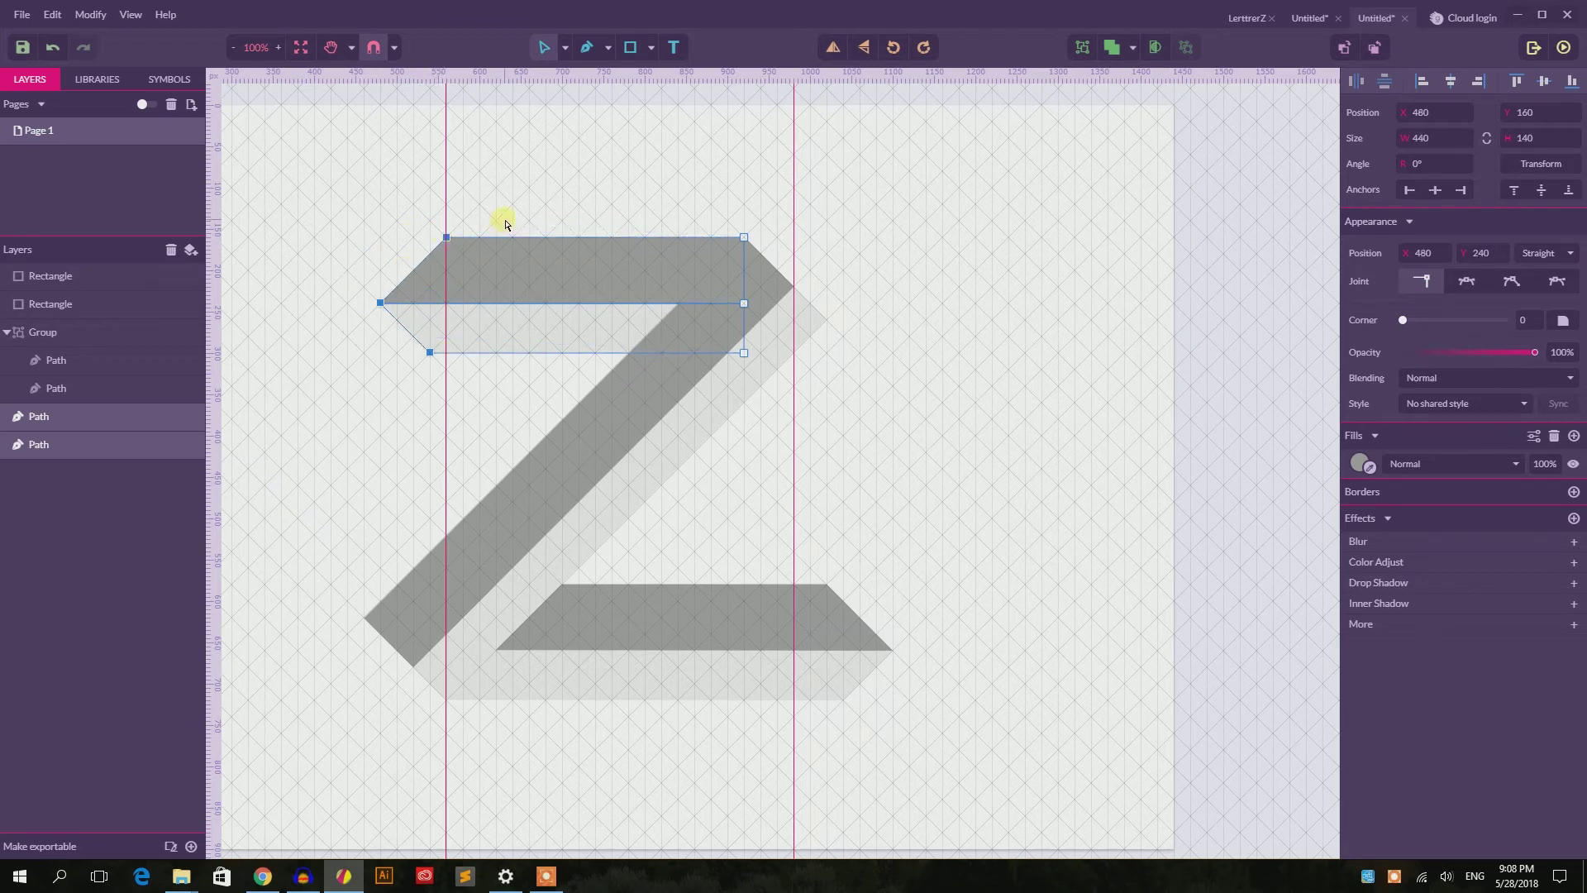
left_click_drag(978, 509, 802, 738)
Split the bottom bar's group and drag its right-end anchors back to the right guide
left_click(901, 568)
double_click(854, 617)
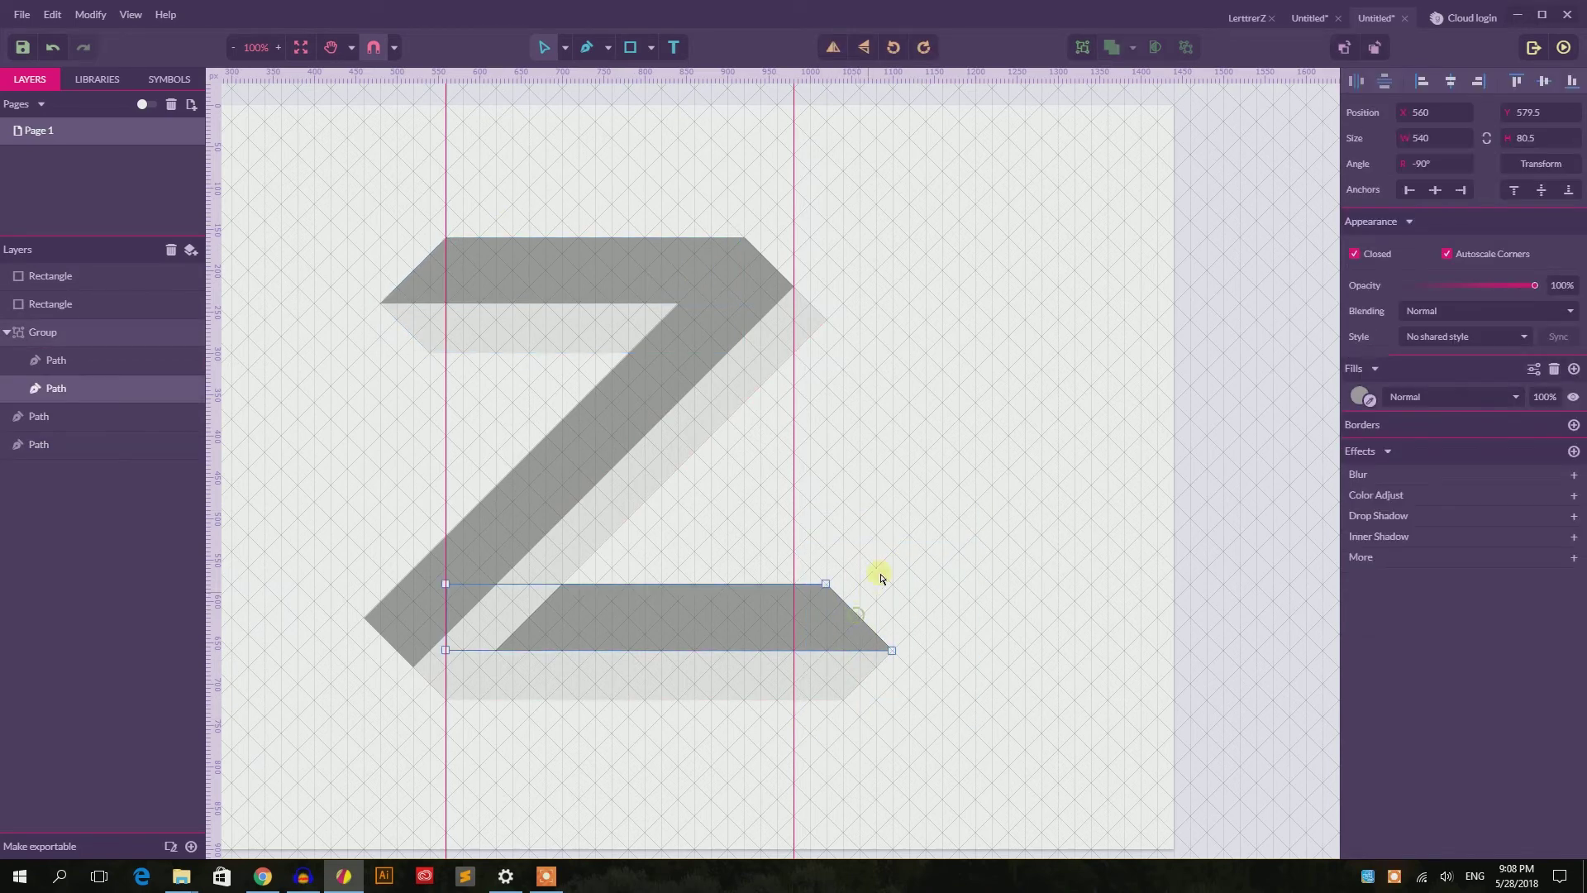
left_click_drag(930, 513, 813, 728)
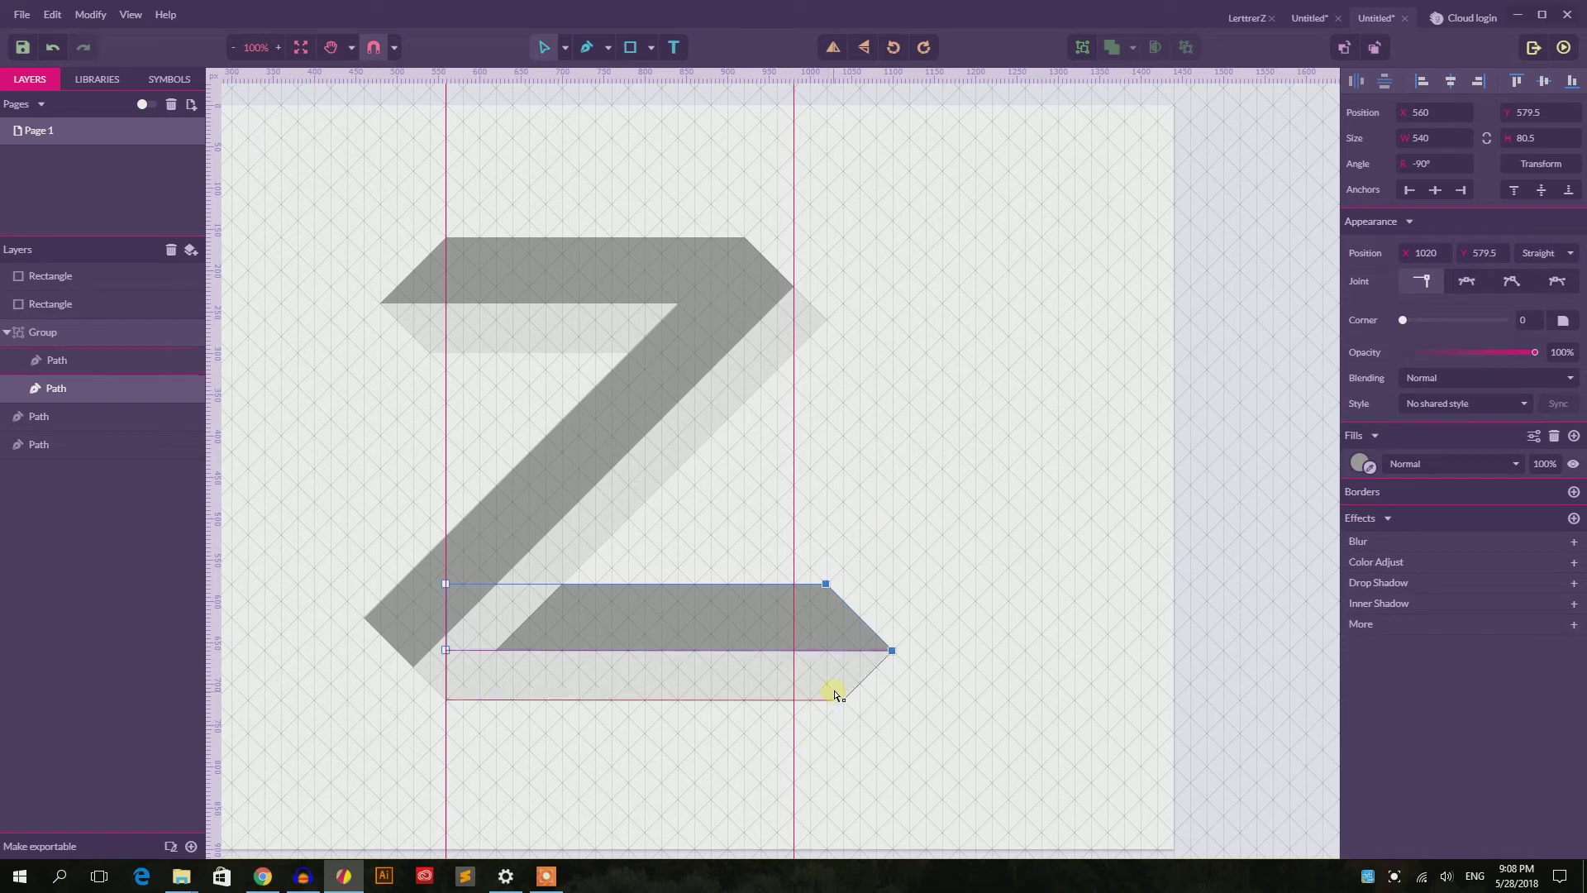
left_click(833, 689)
left_click_drag(923, 556, 806, 712)
left_click(43, 333)
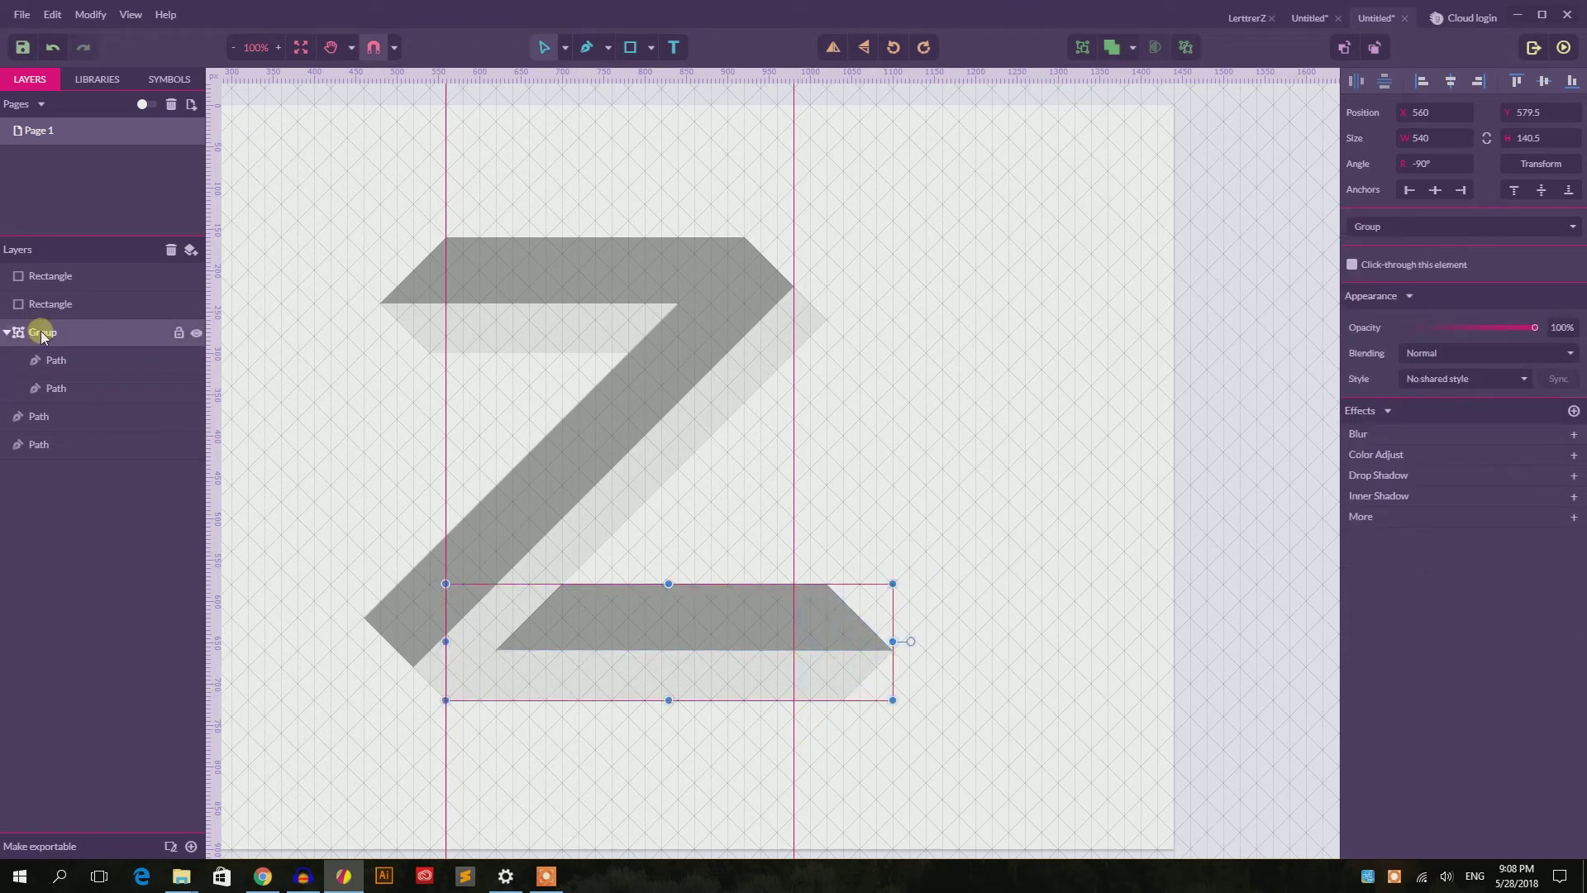
right_click(42, 337)
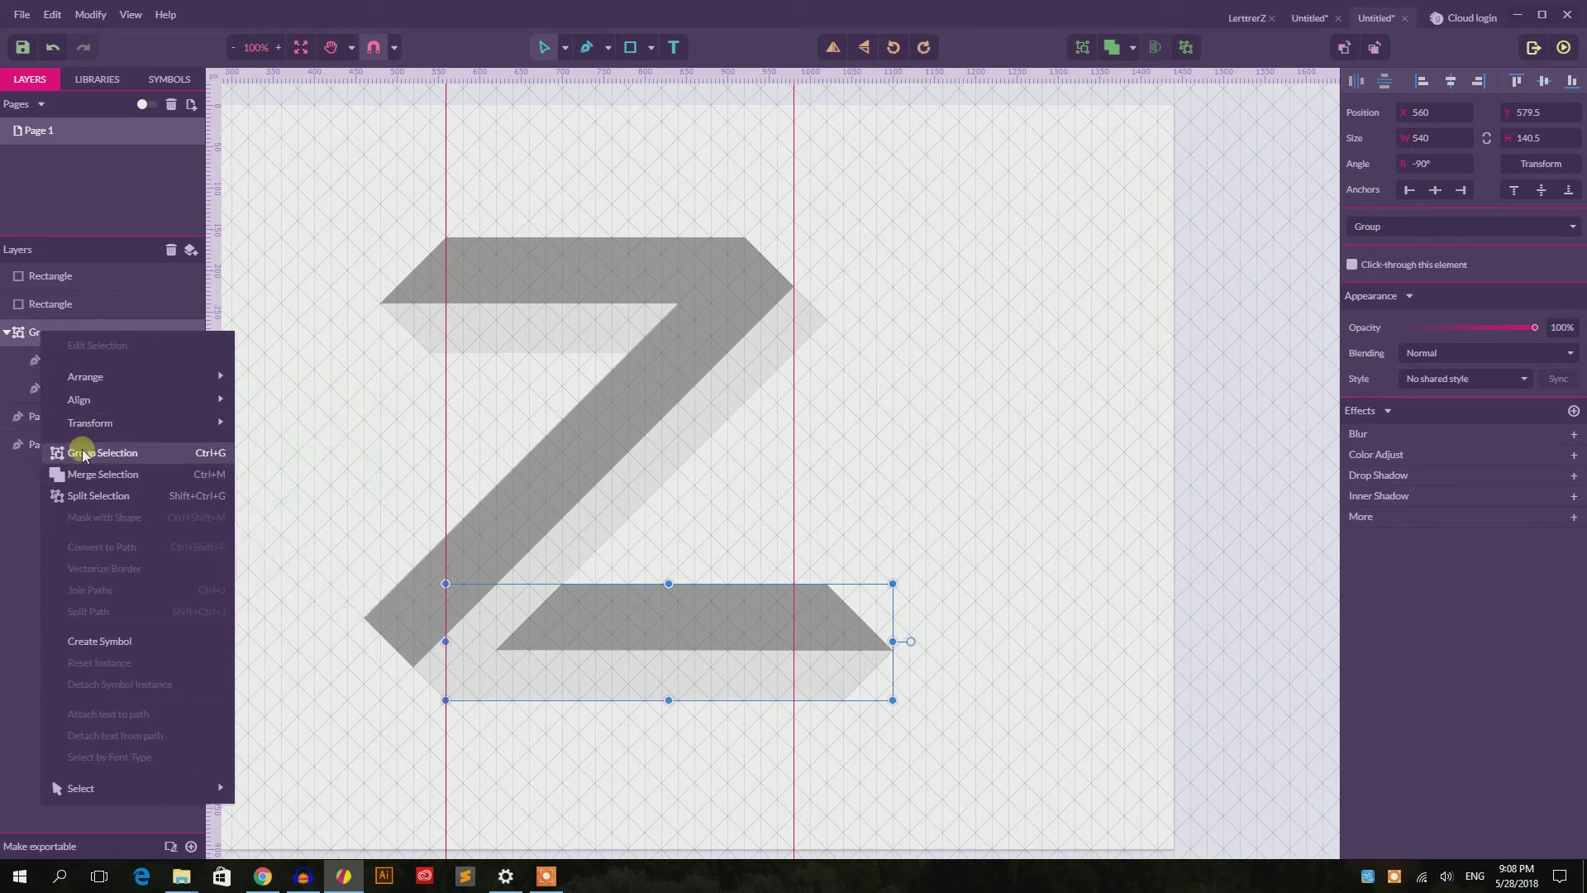
left_click(80, 495)
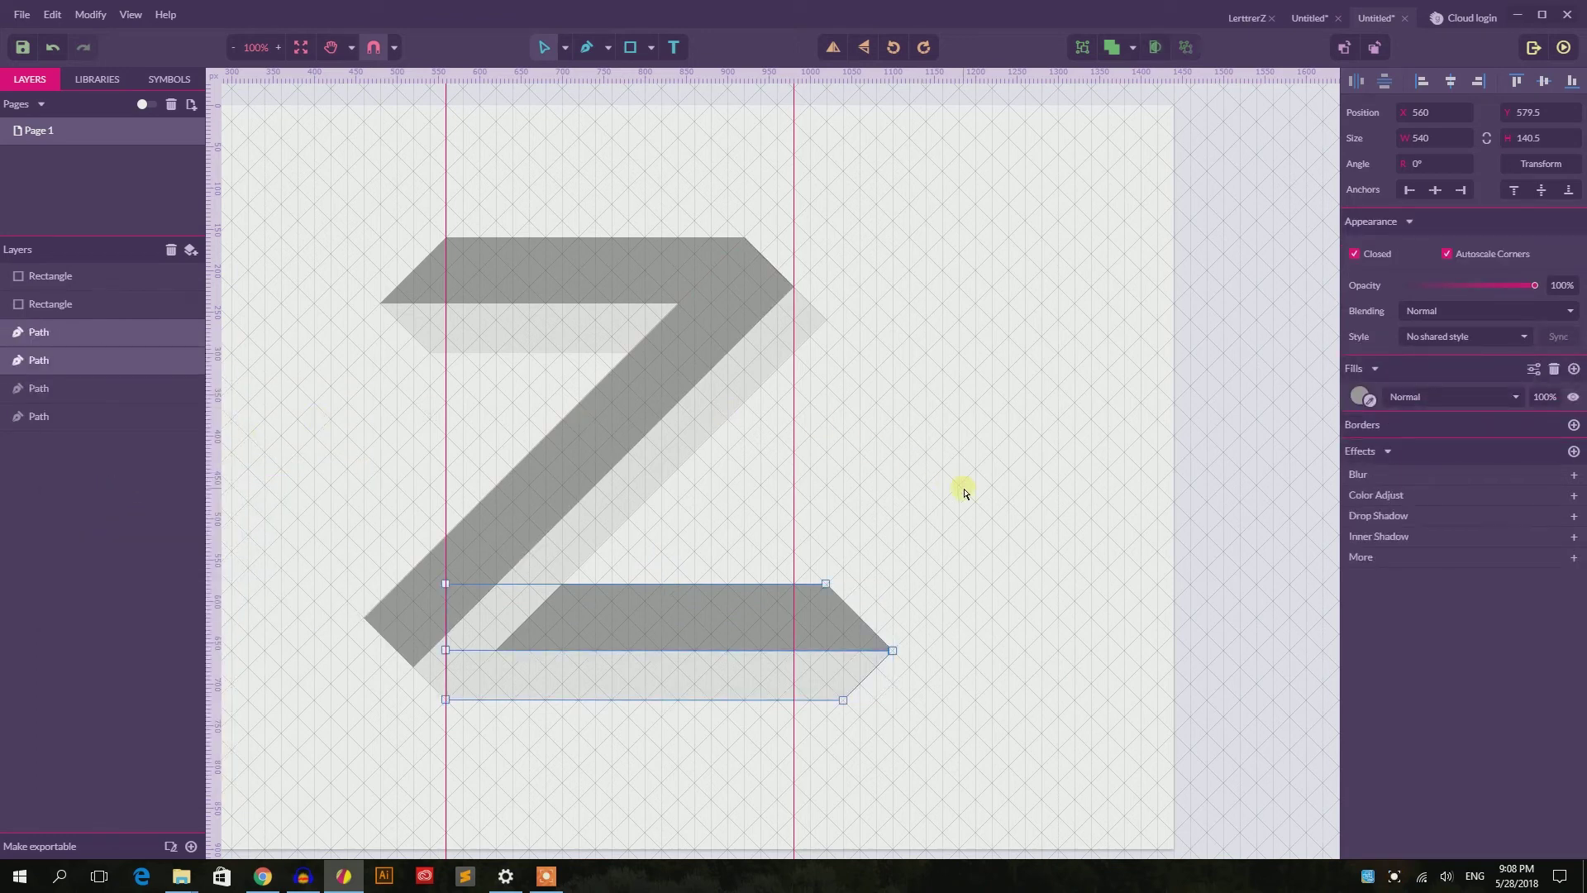
left_click_drag(953, 496, 794, 752)
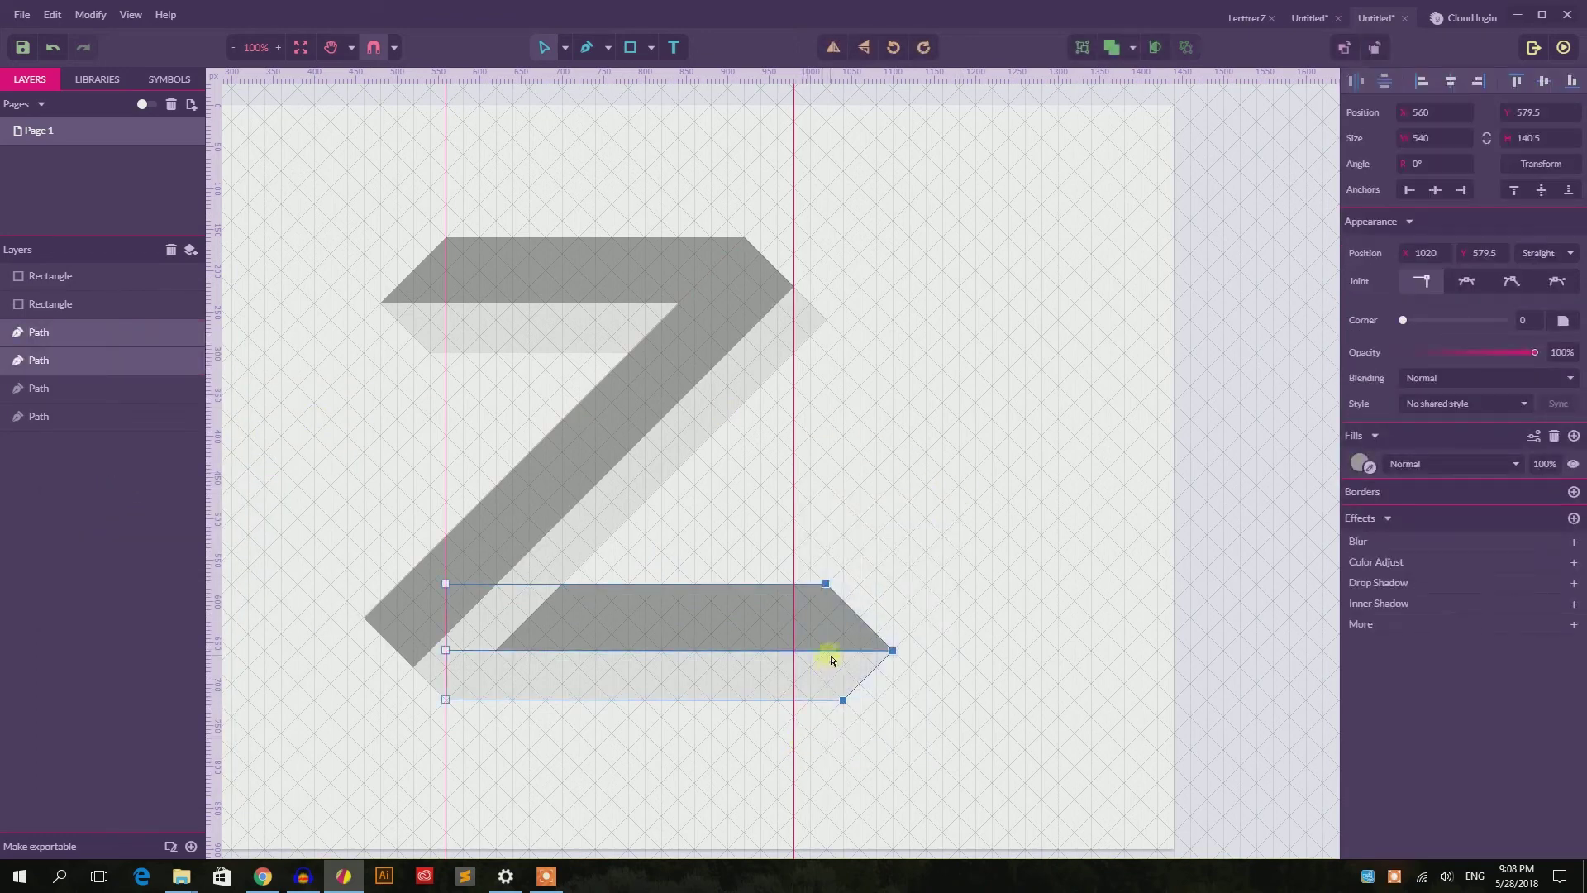
left_click_drag(827, 586, 807, 586)
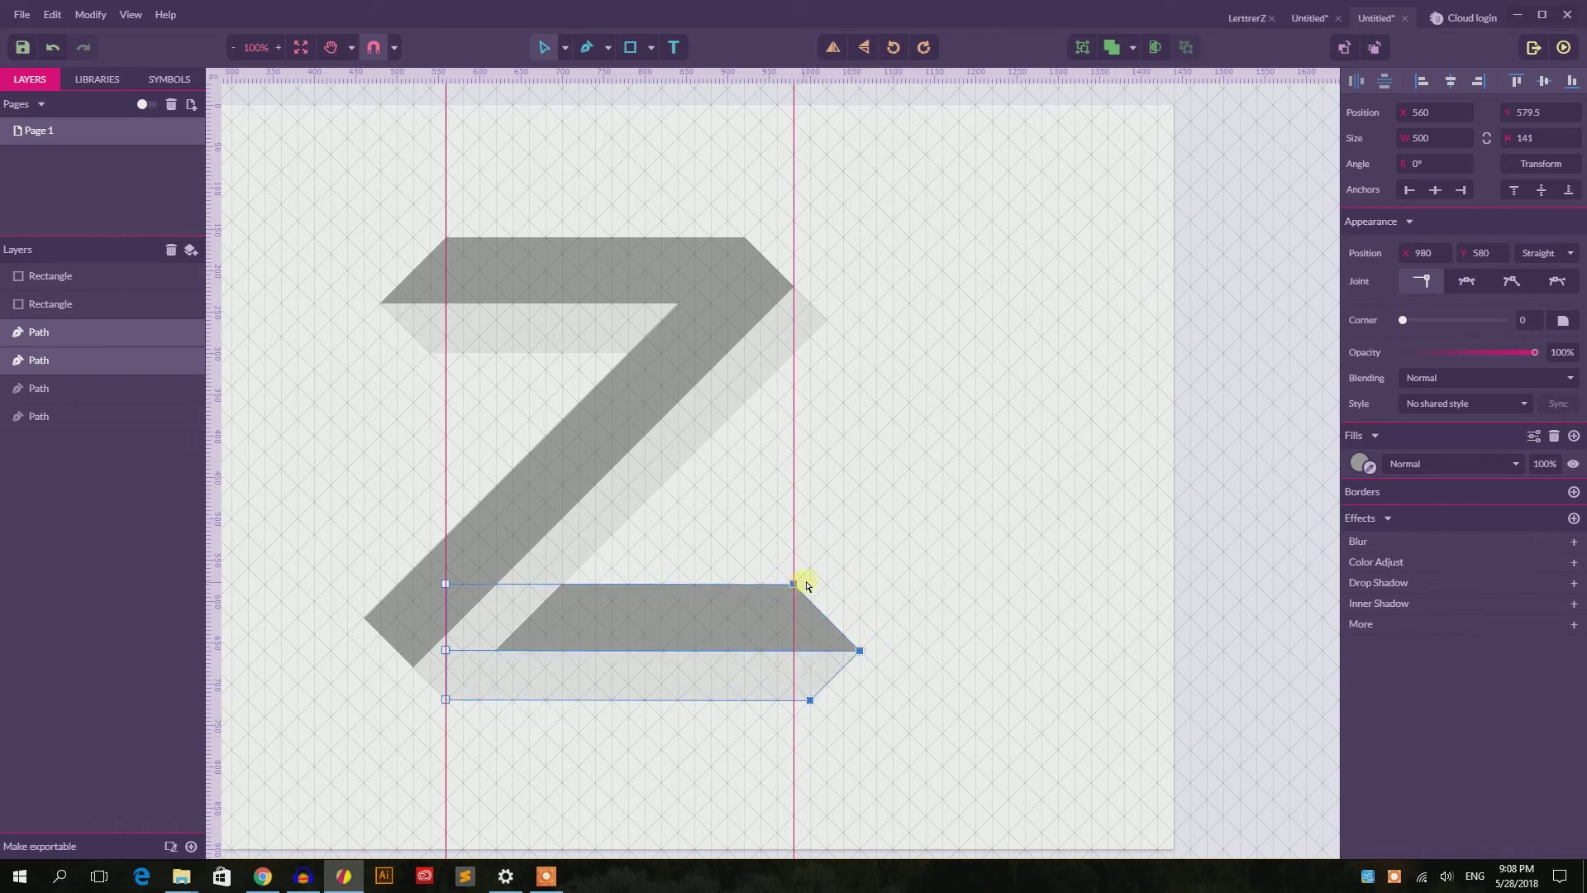
left_click(867, 518)
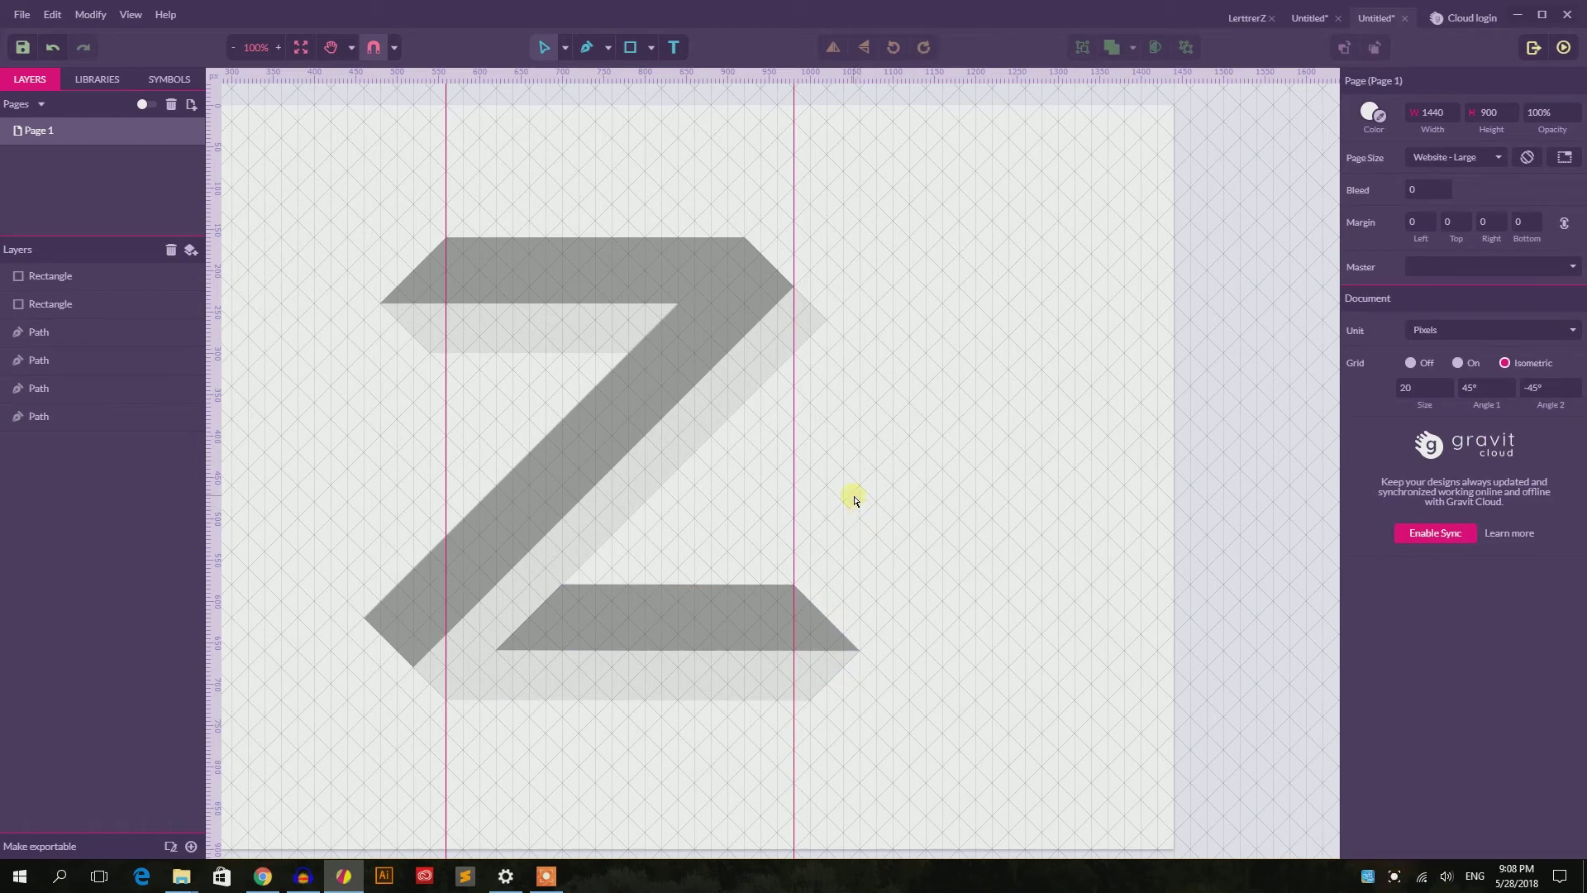
Select all six Z shapes and give them a 5 px border
key("ctrl+minus")
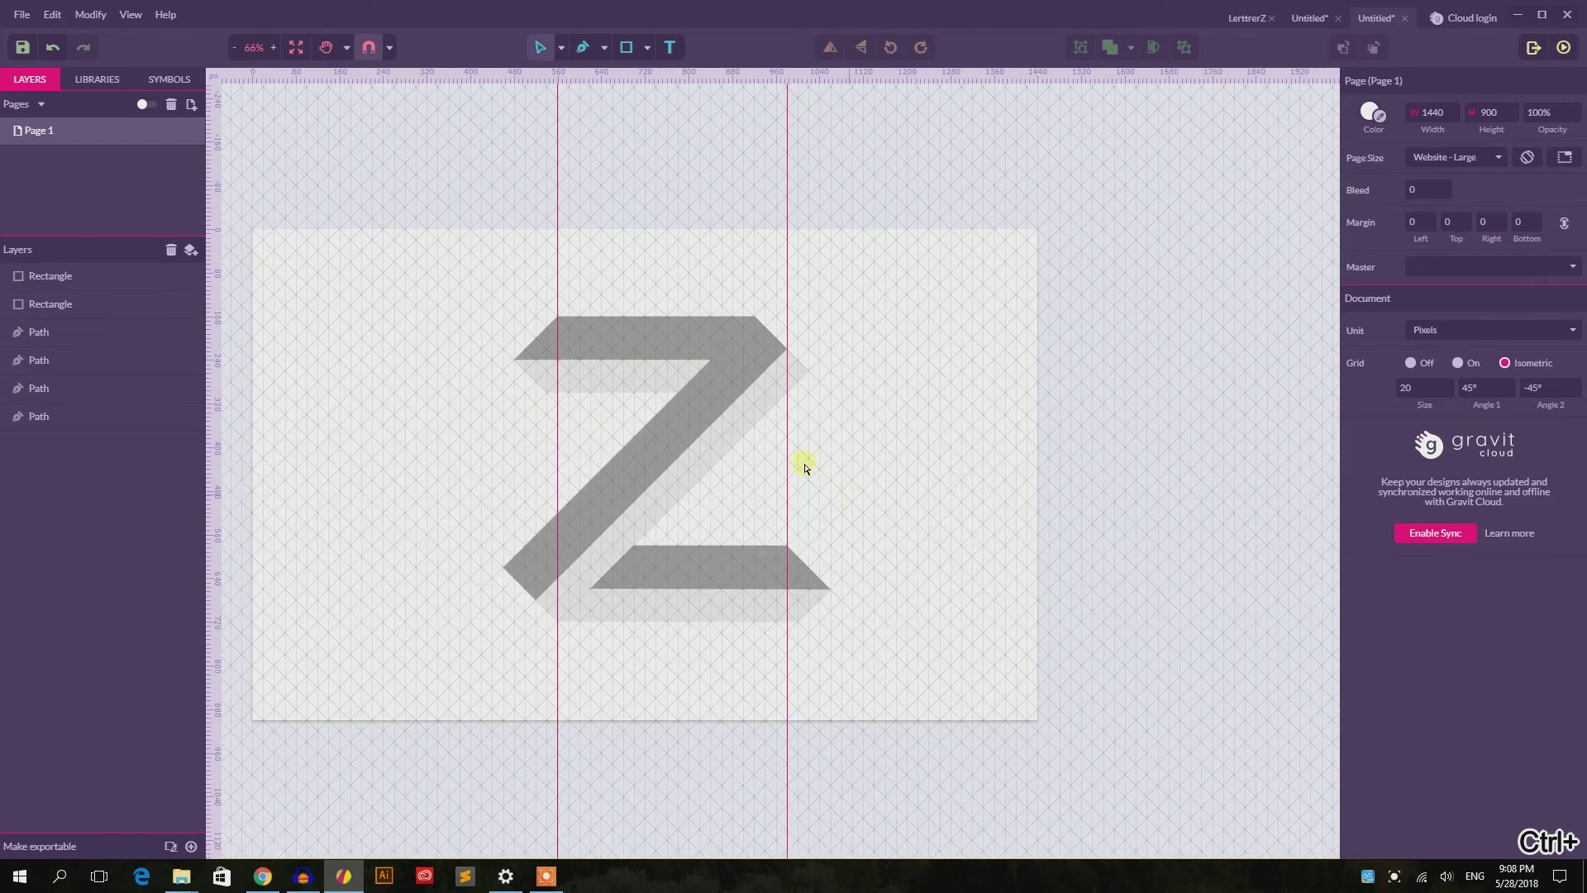
left_click(561, 47)
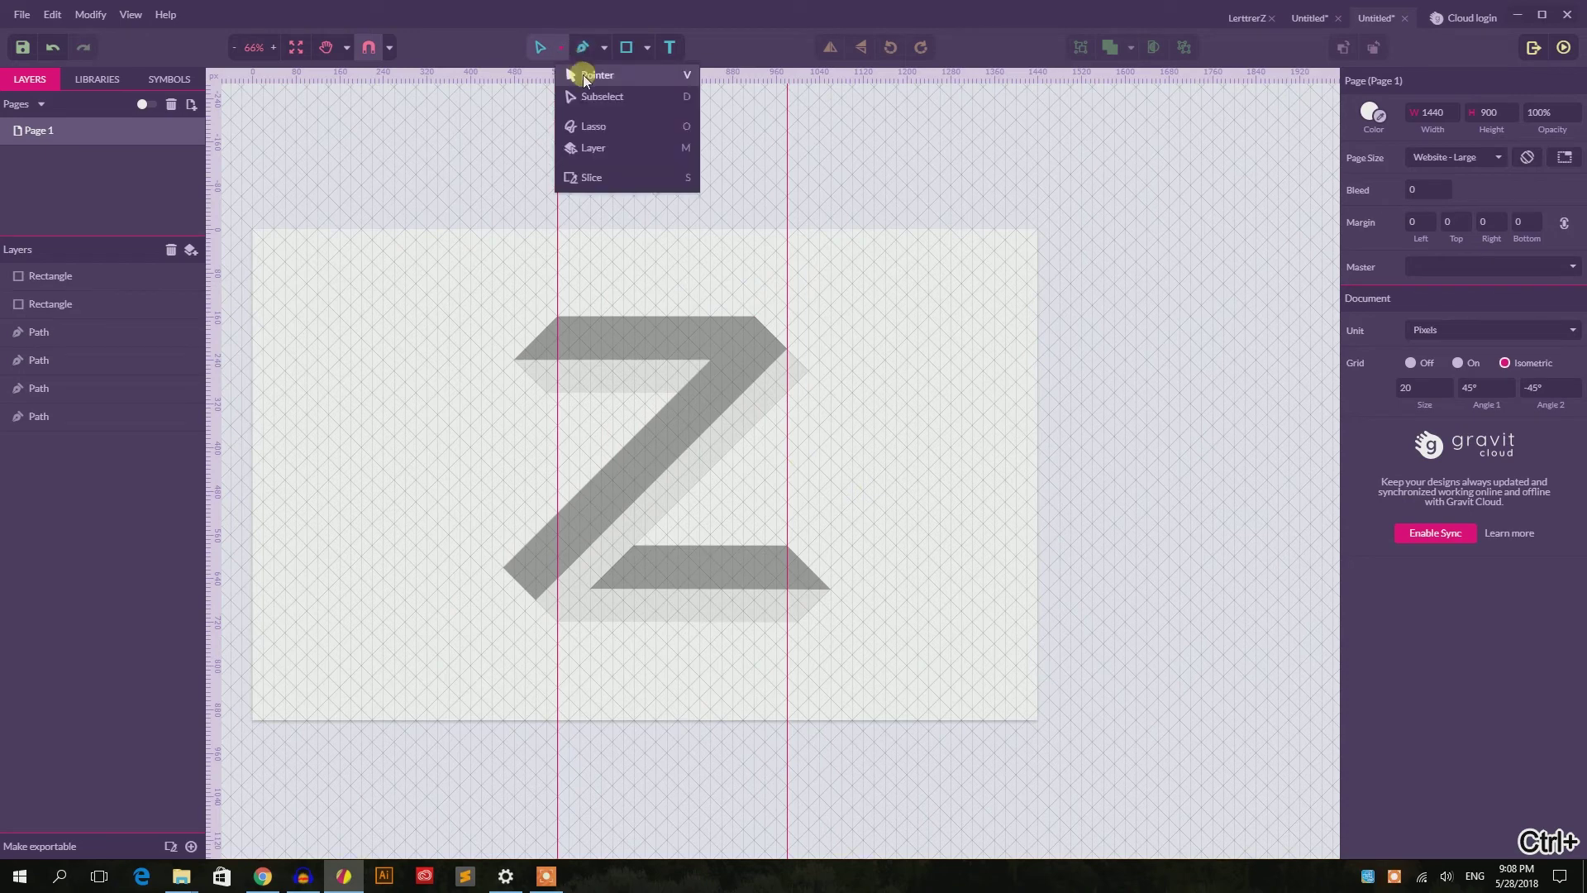
left_click(582, 71)
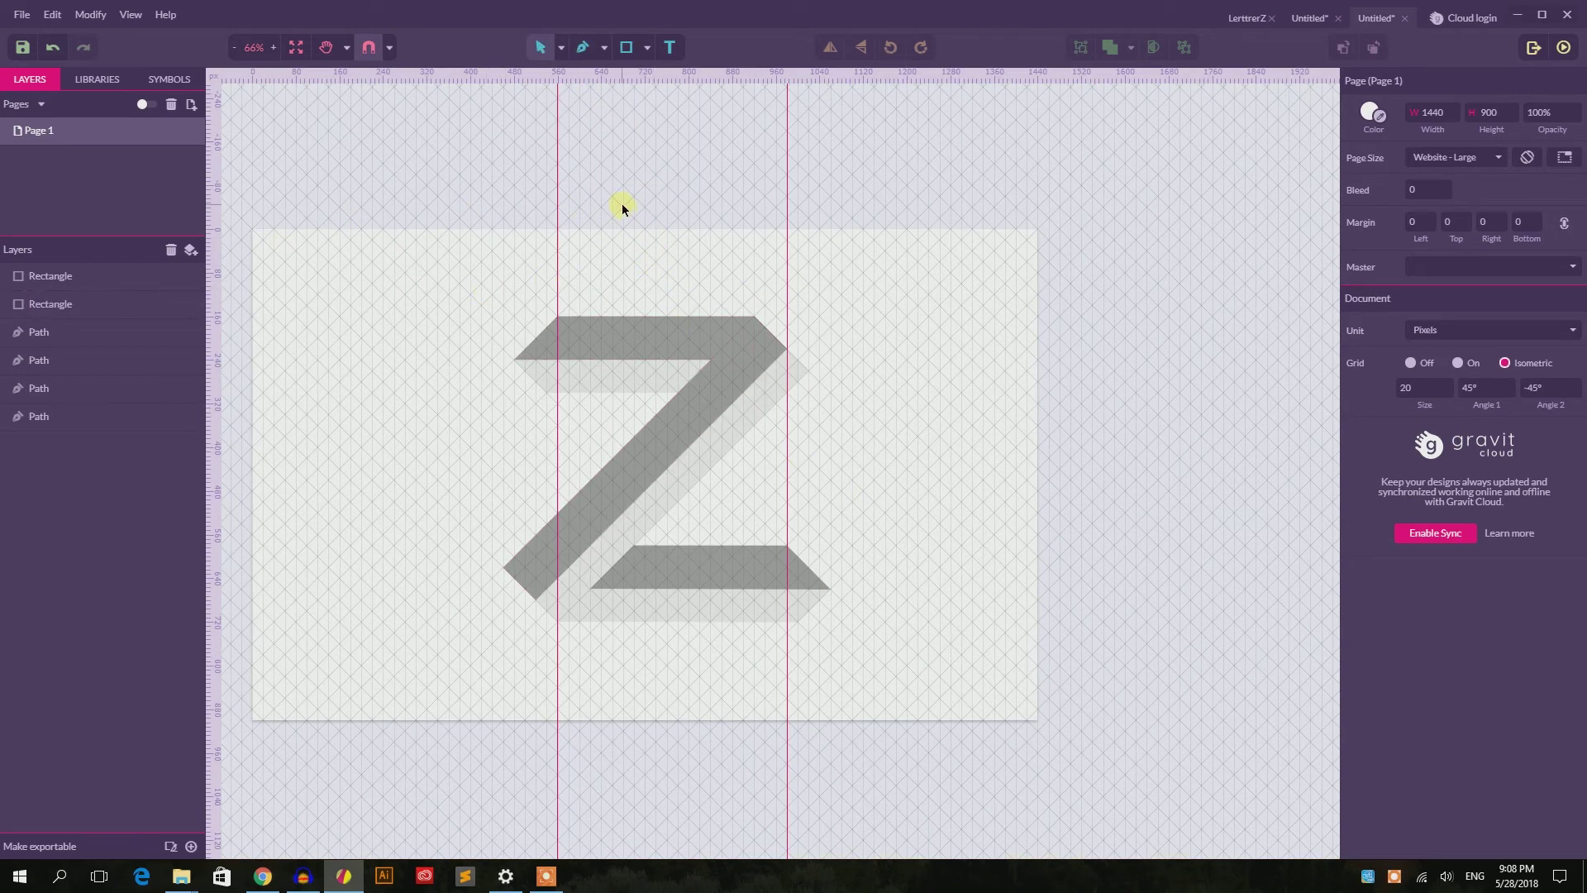
left_click_drag(622, 209, 755, 719)
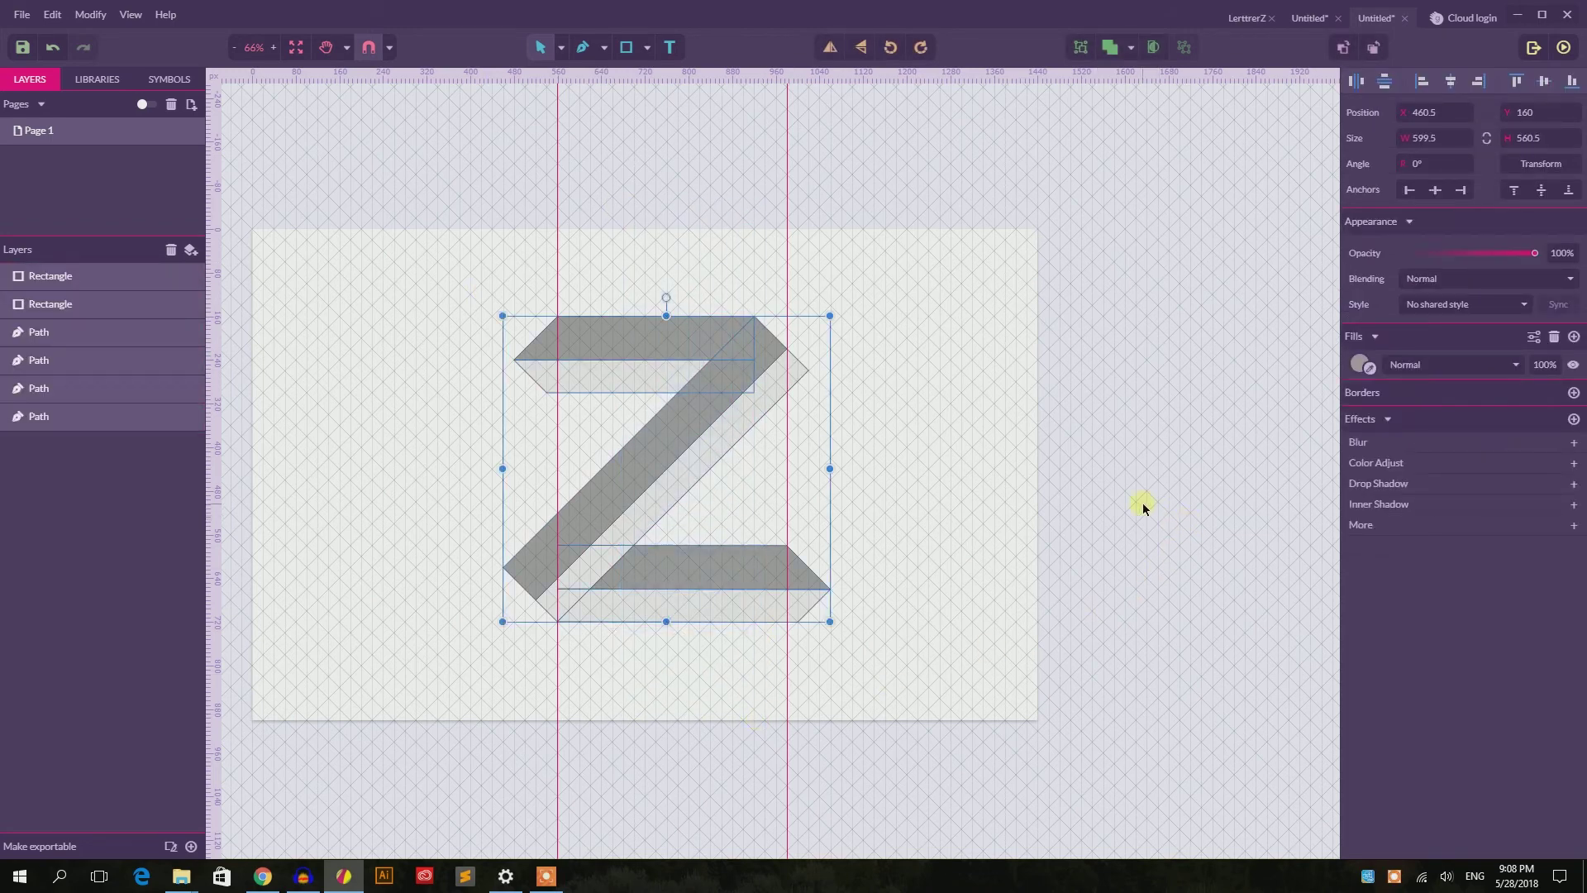
left_click(1574, 393)
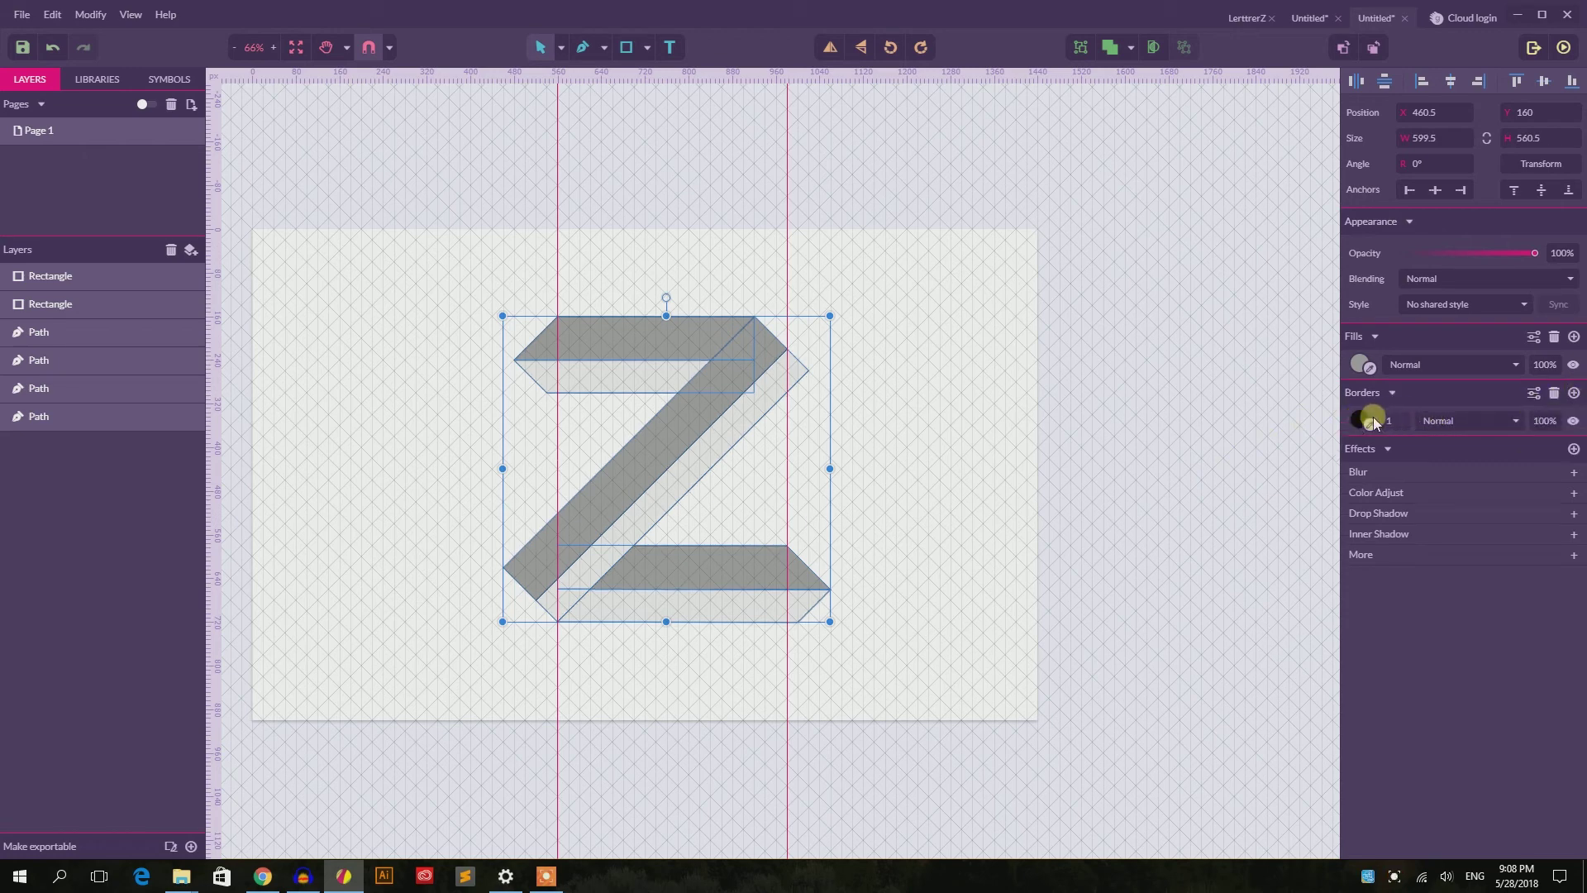
left_click(1399, 420)
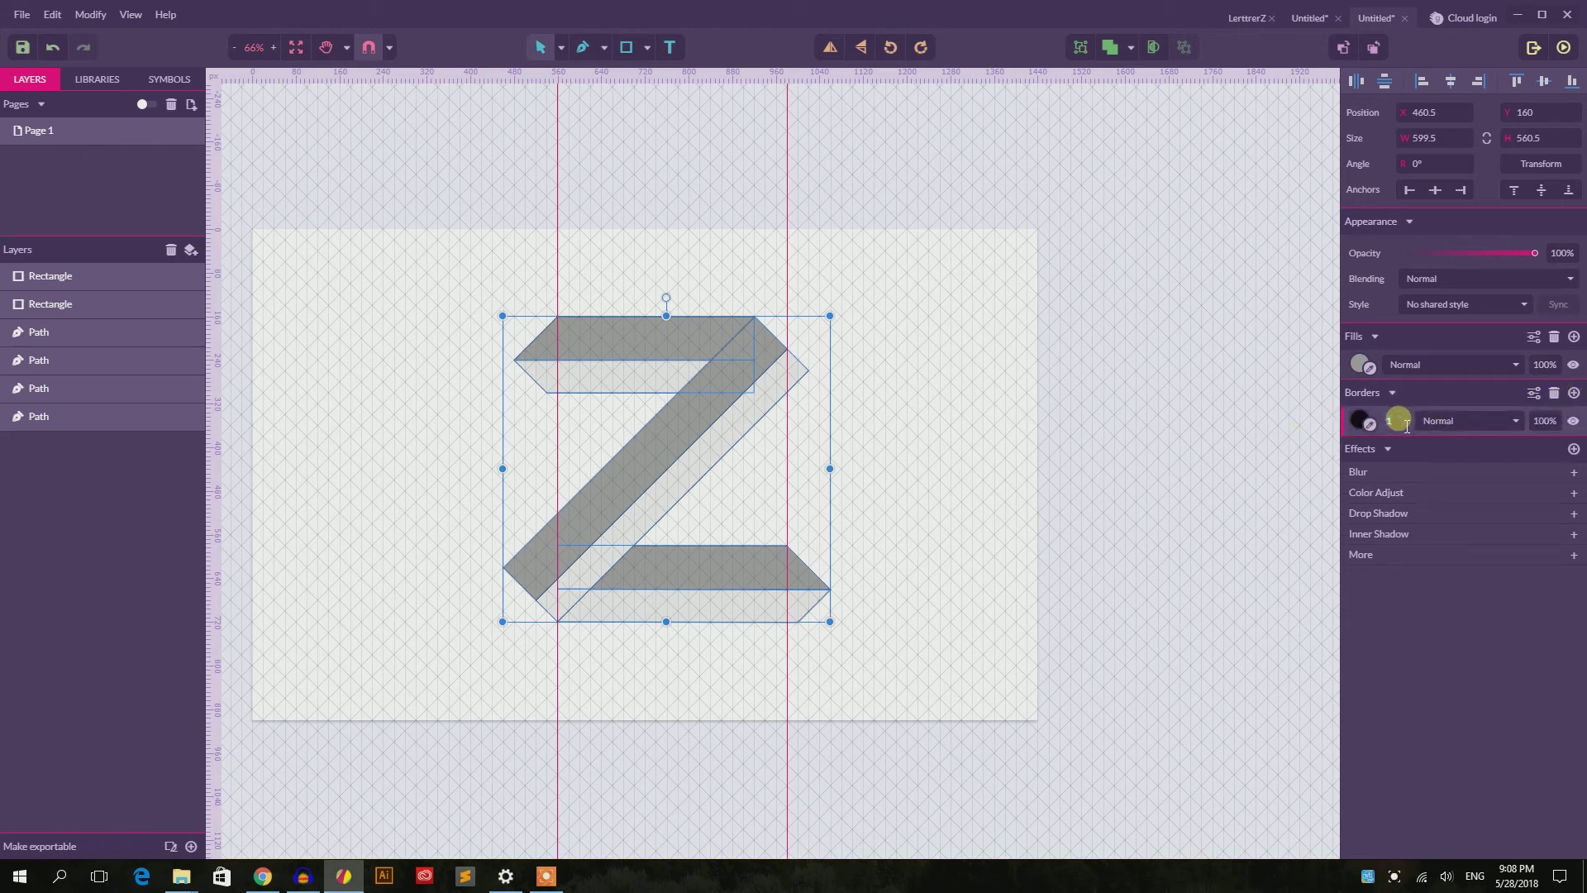
left_click(1398, 422)
type("5")
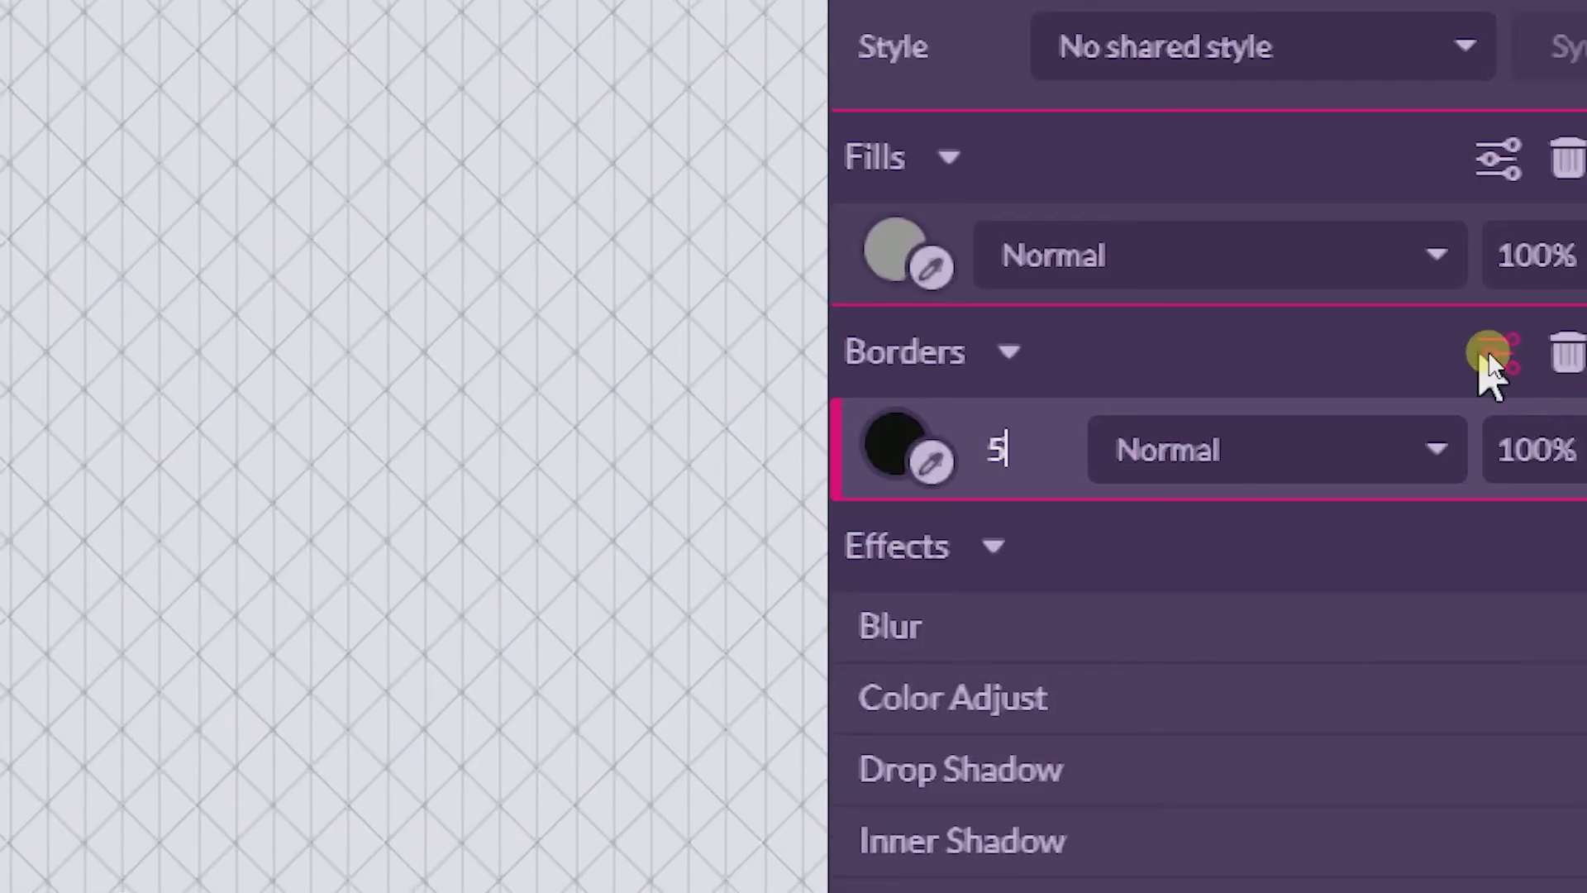
Set the outlines' corner join to Bevel in the advanced stroke settings
left_click(1496, 357)
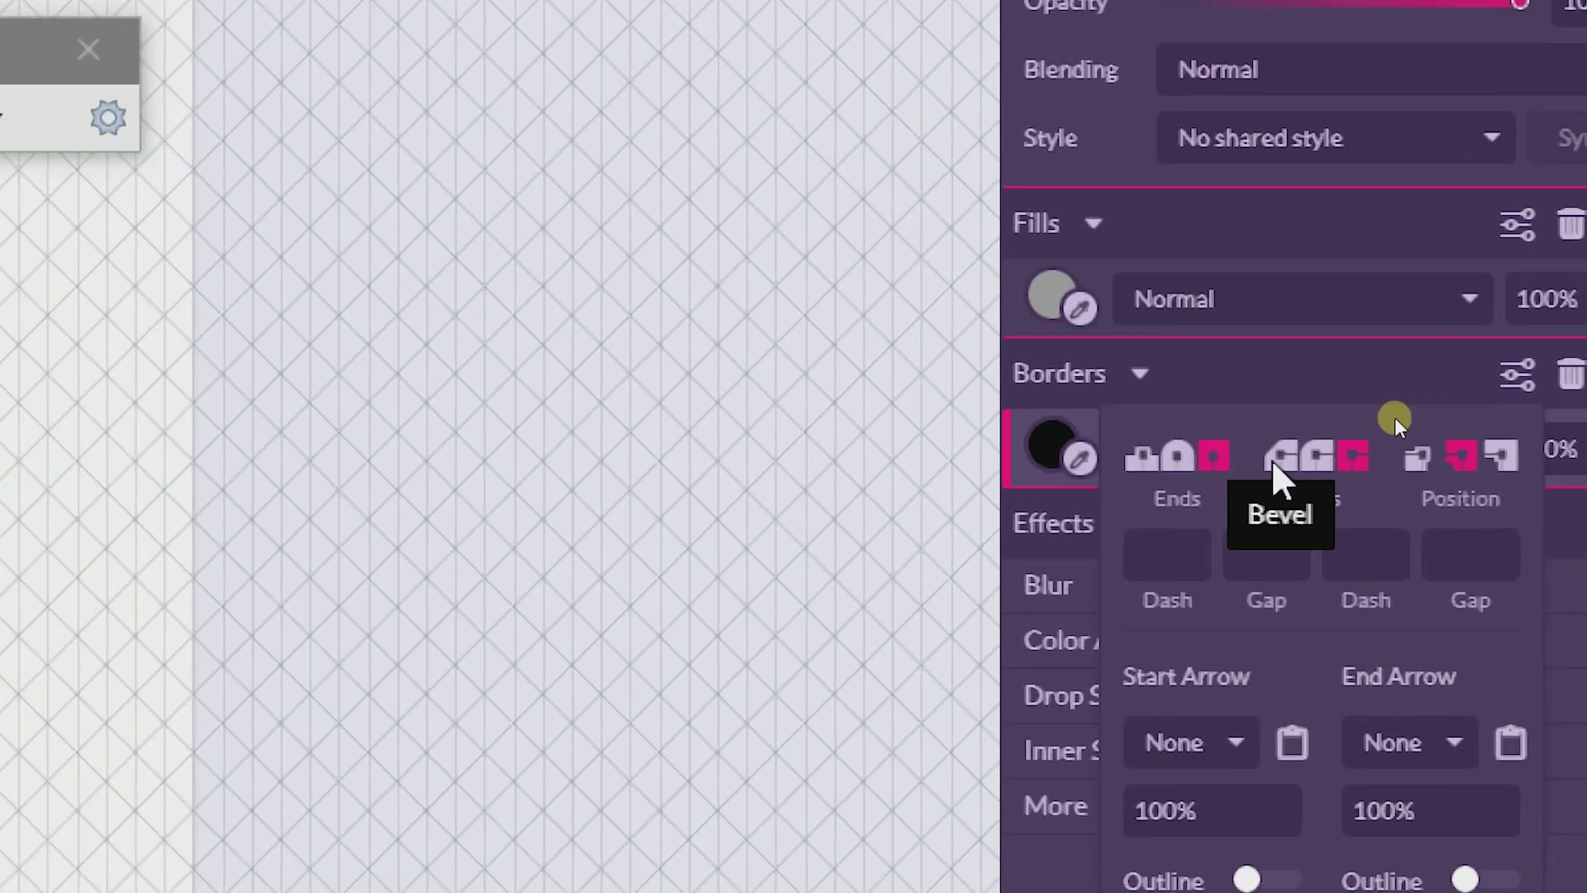
left_click(1190, 463)
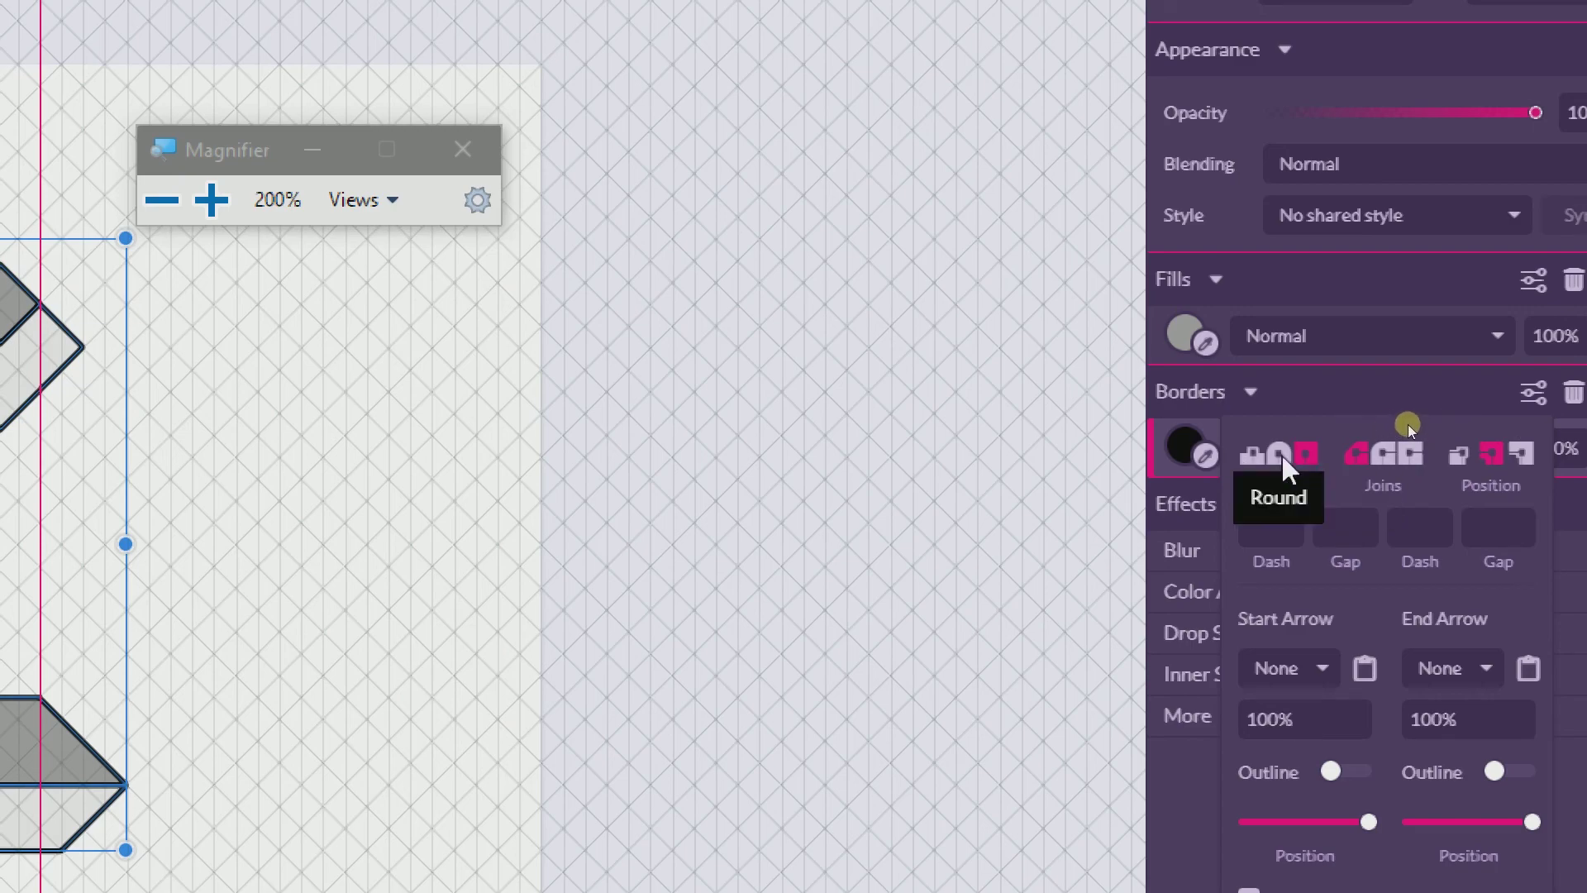
key("super+Escape")
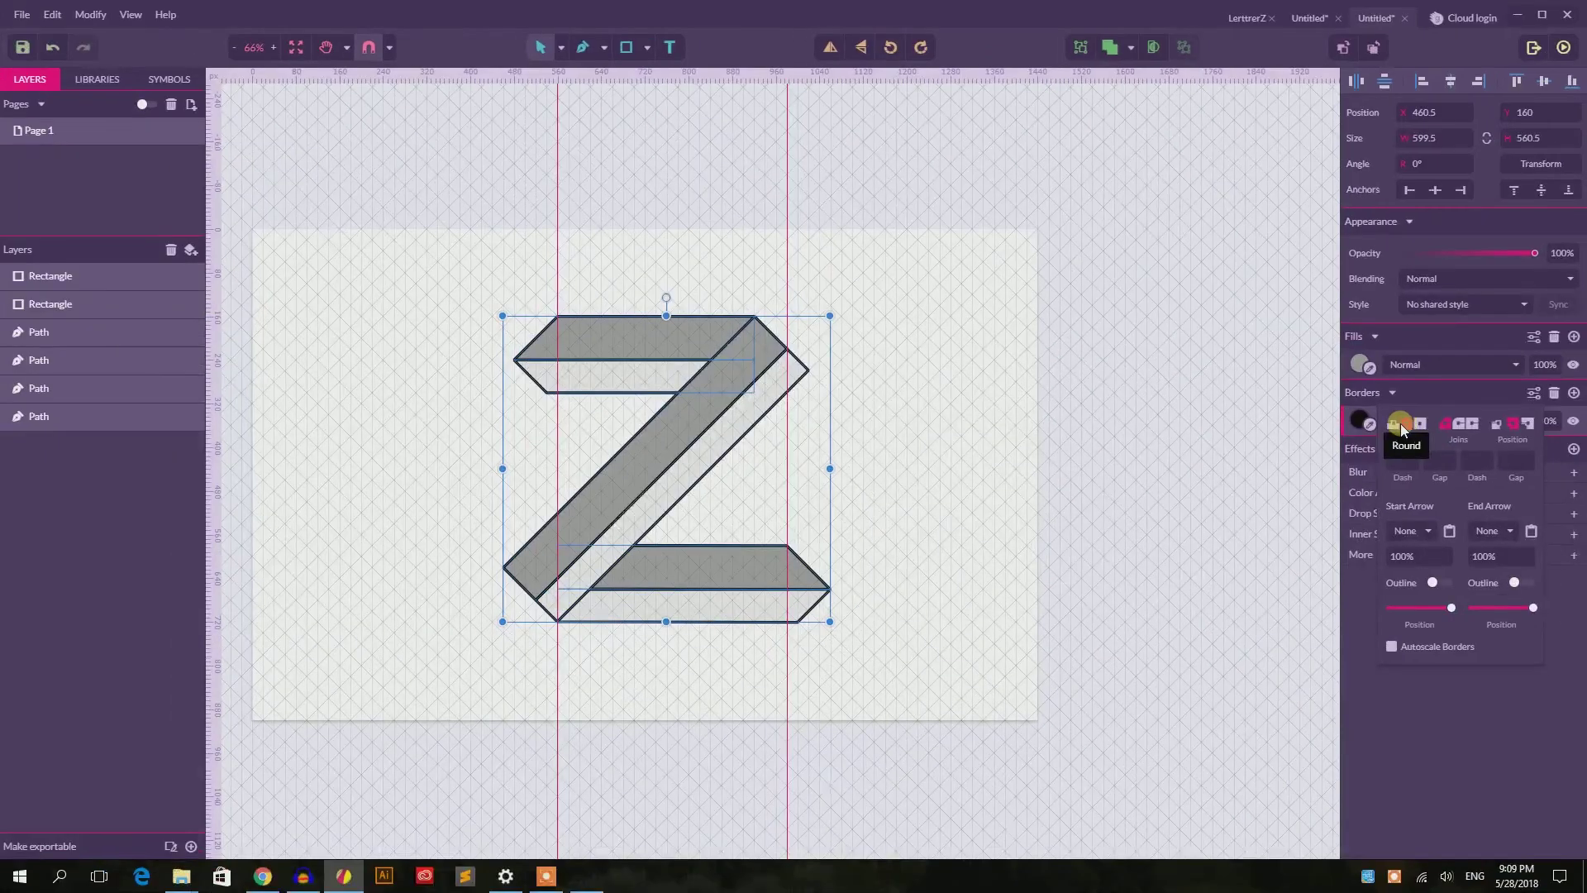
left_click(650, 253)
left_click(686, 341)
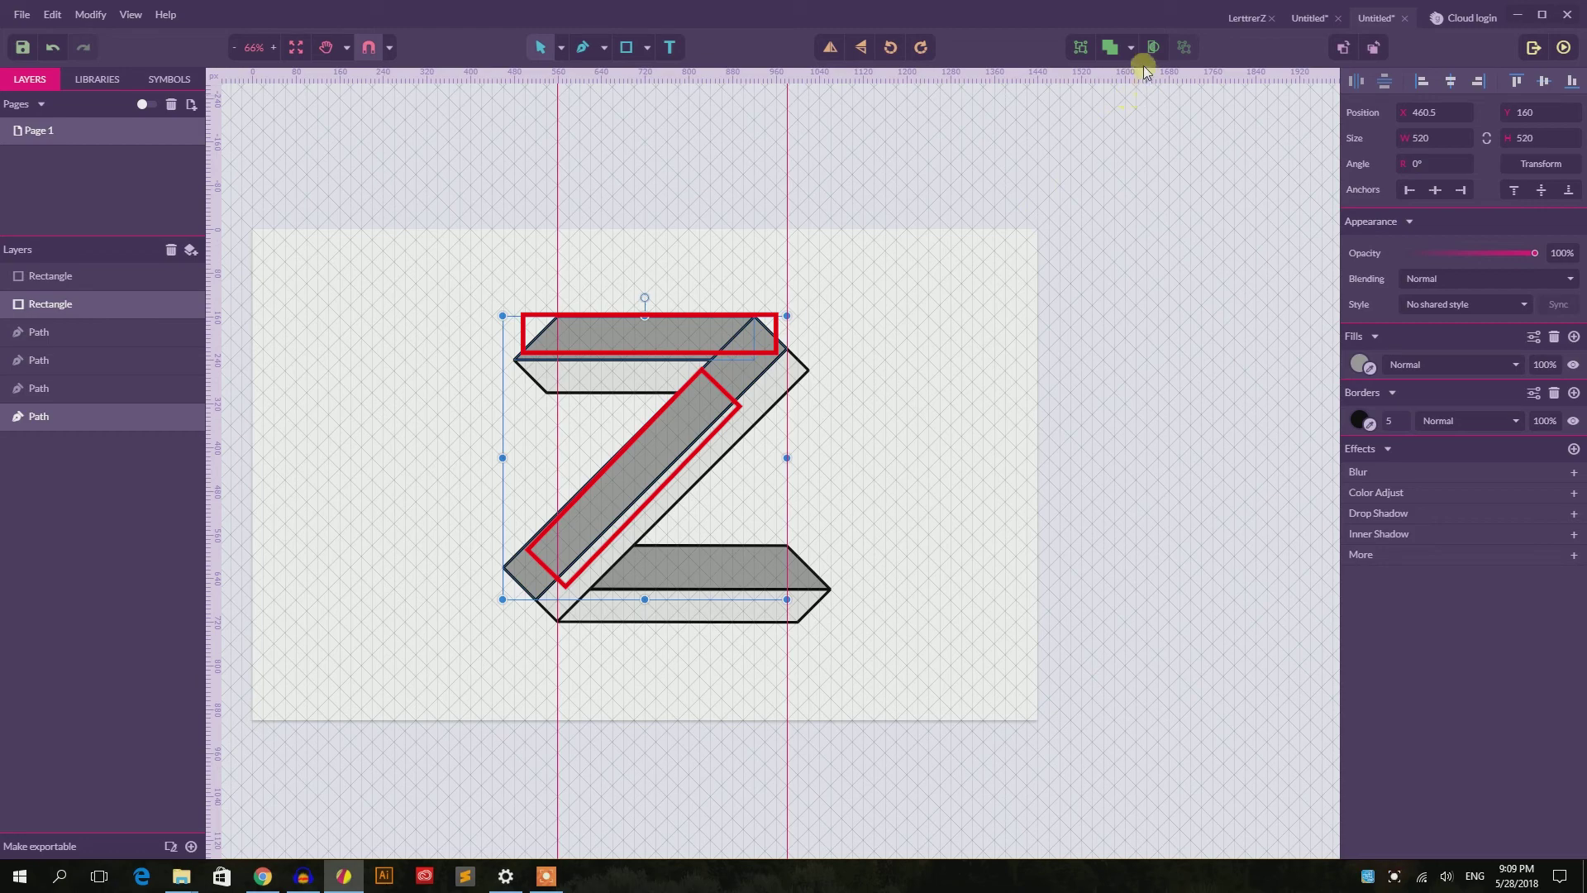
Union the top bar with the diagonal, then the bottom face with the back diagonal
left_click(1110, 48)
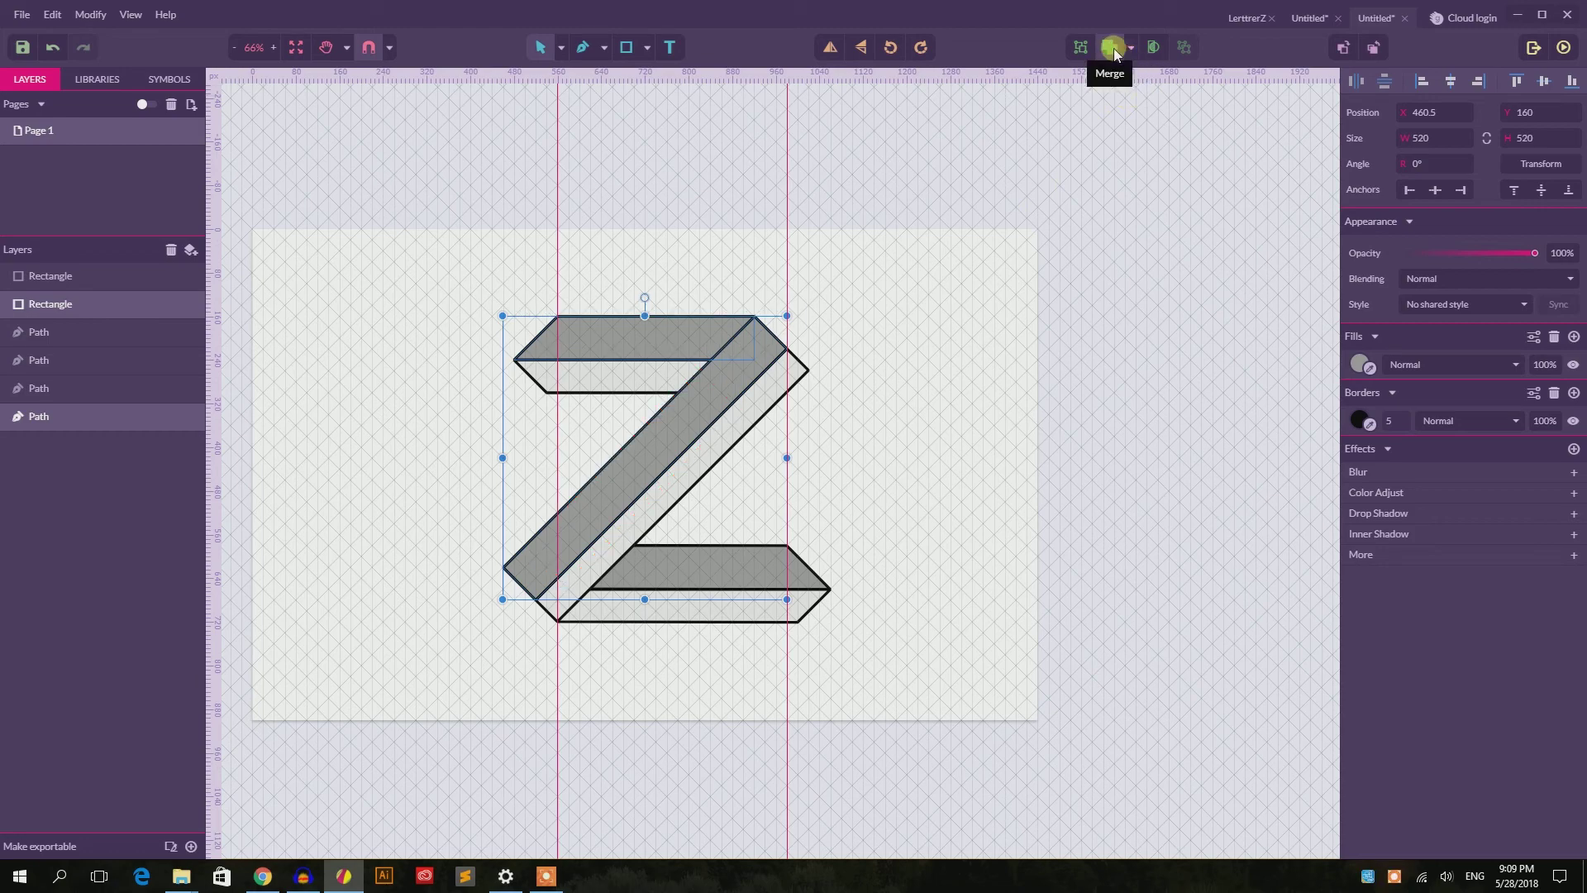
left_click(984, 240)
left_click(666, 616)
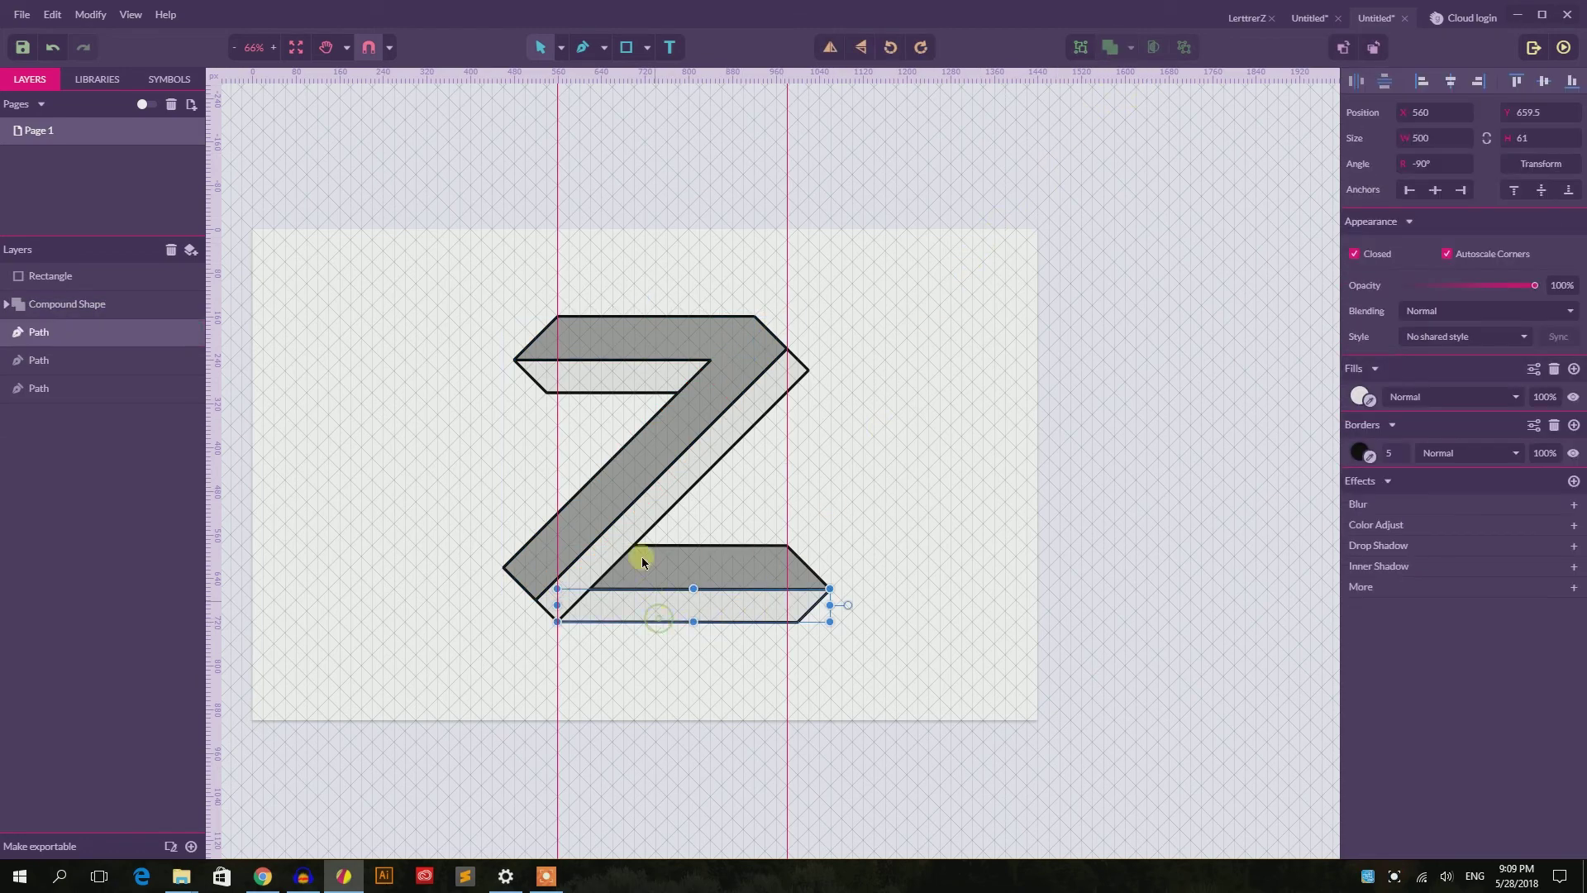
left_click(648, 507, "shift")
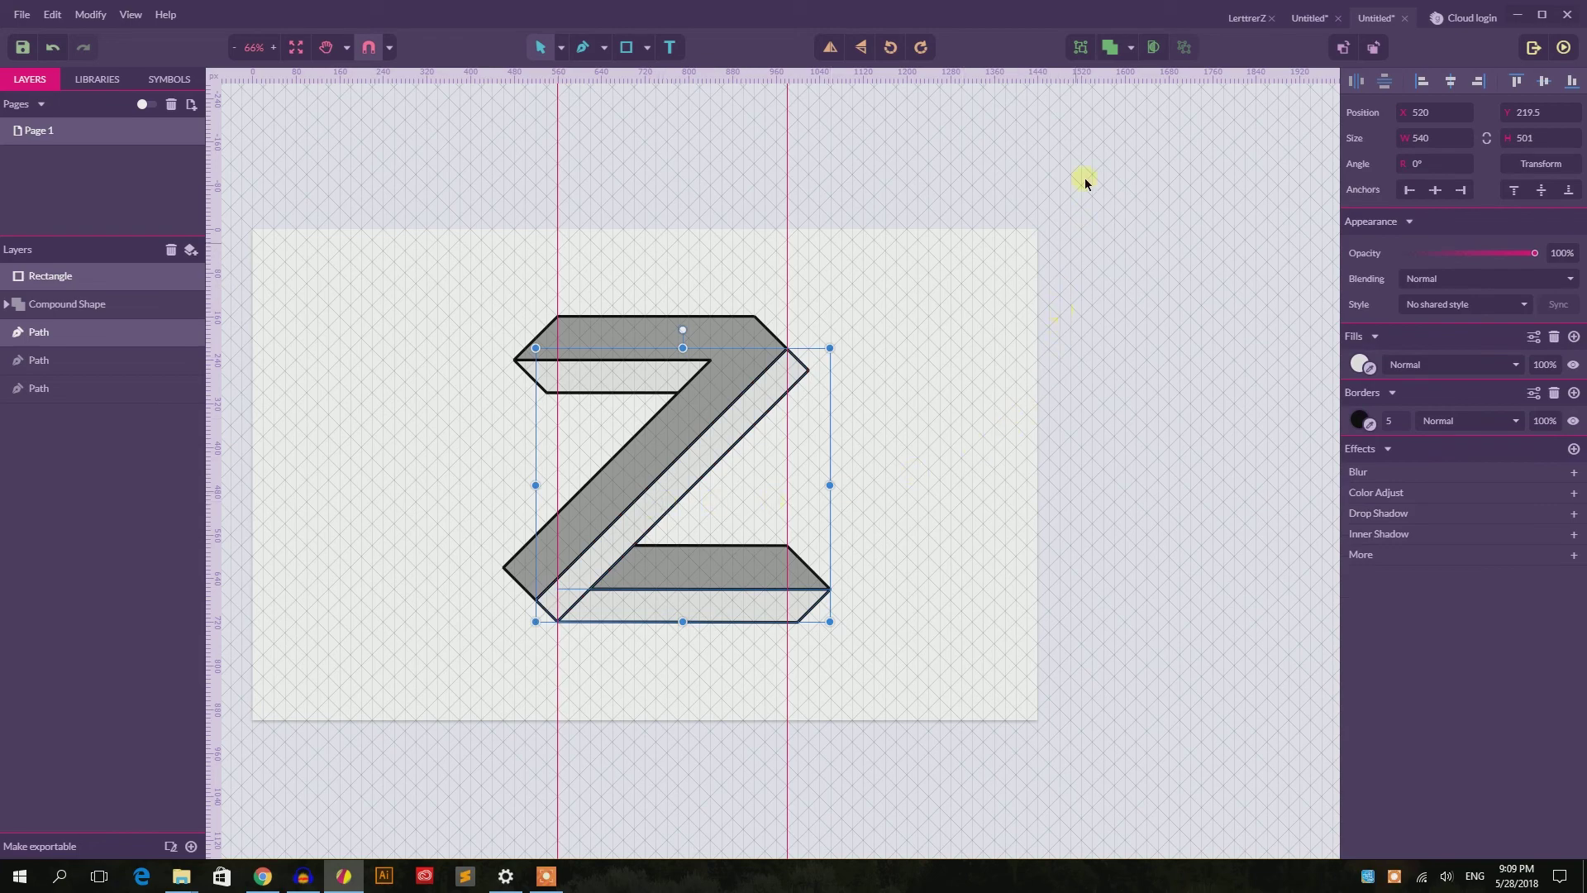
left_click(1108, 47)
left_click(989, 303)
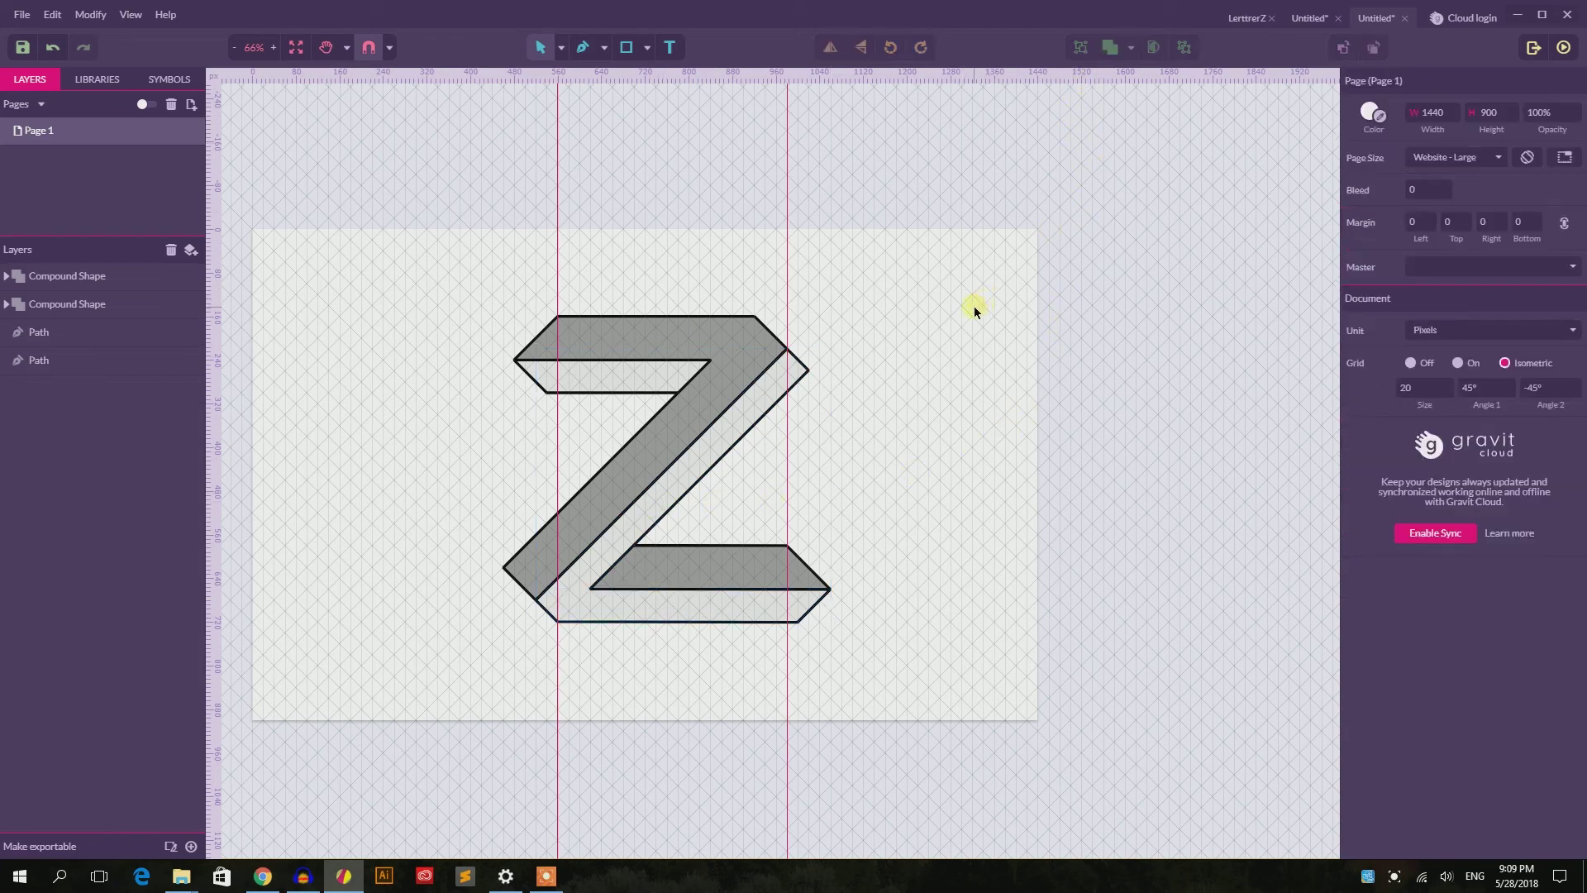
Select the whole second compound shape via its parts
left_click(709, 360)
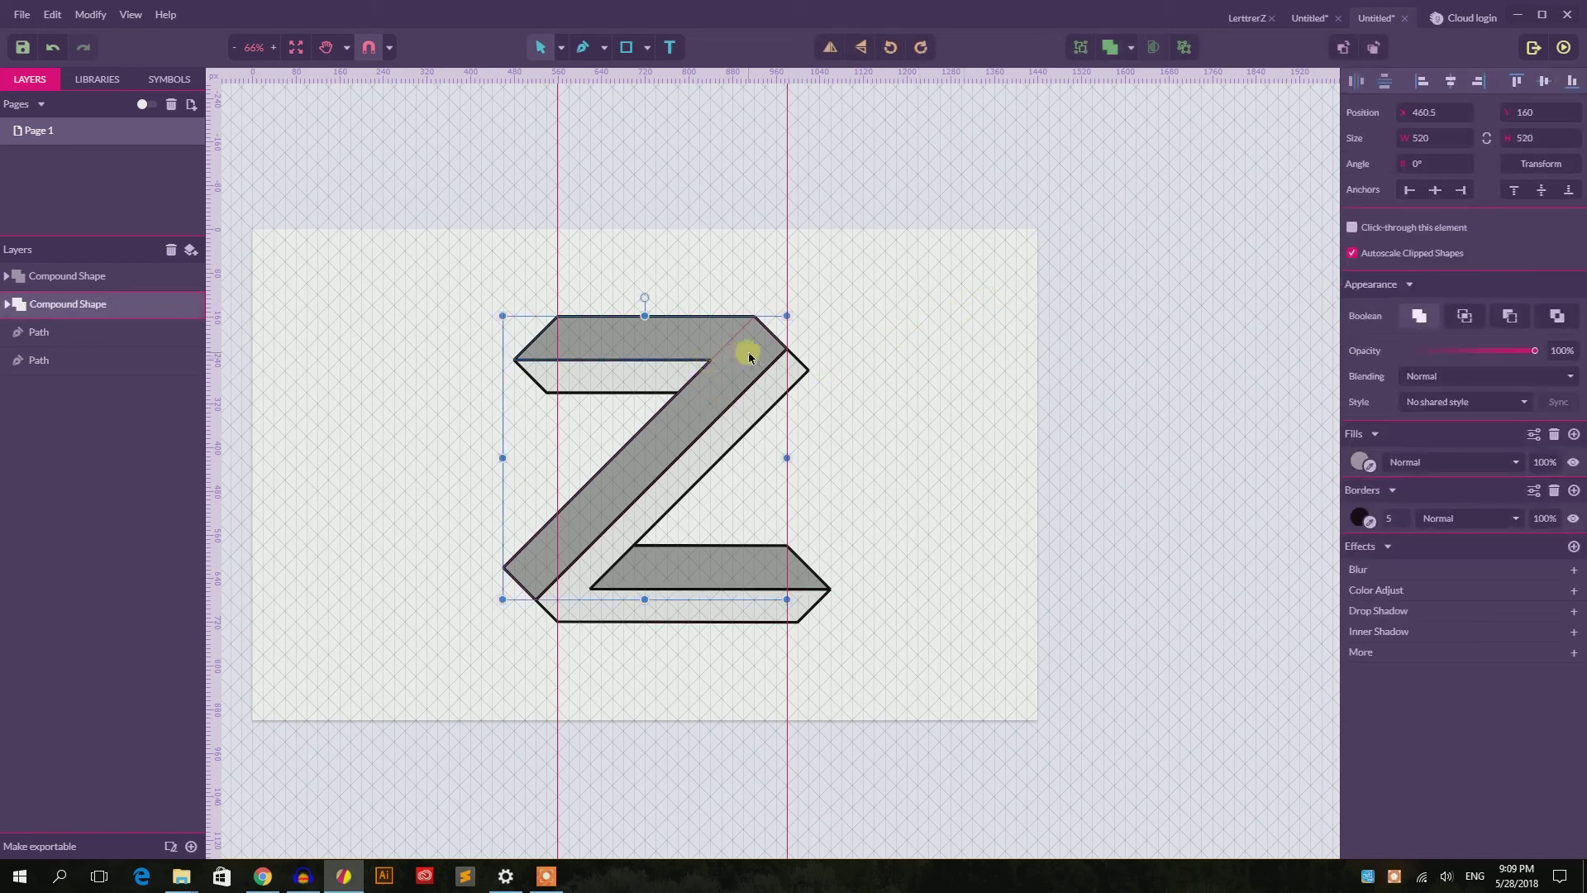
double_click(748, 350)
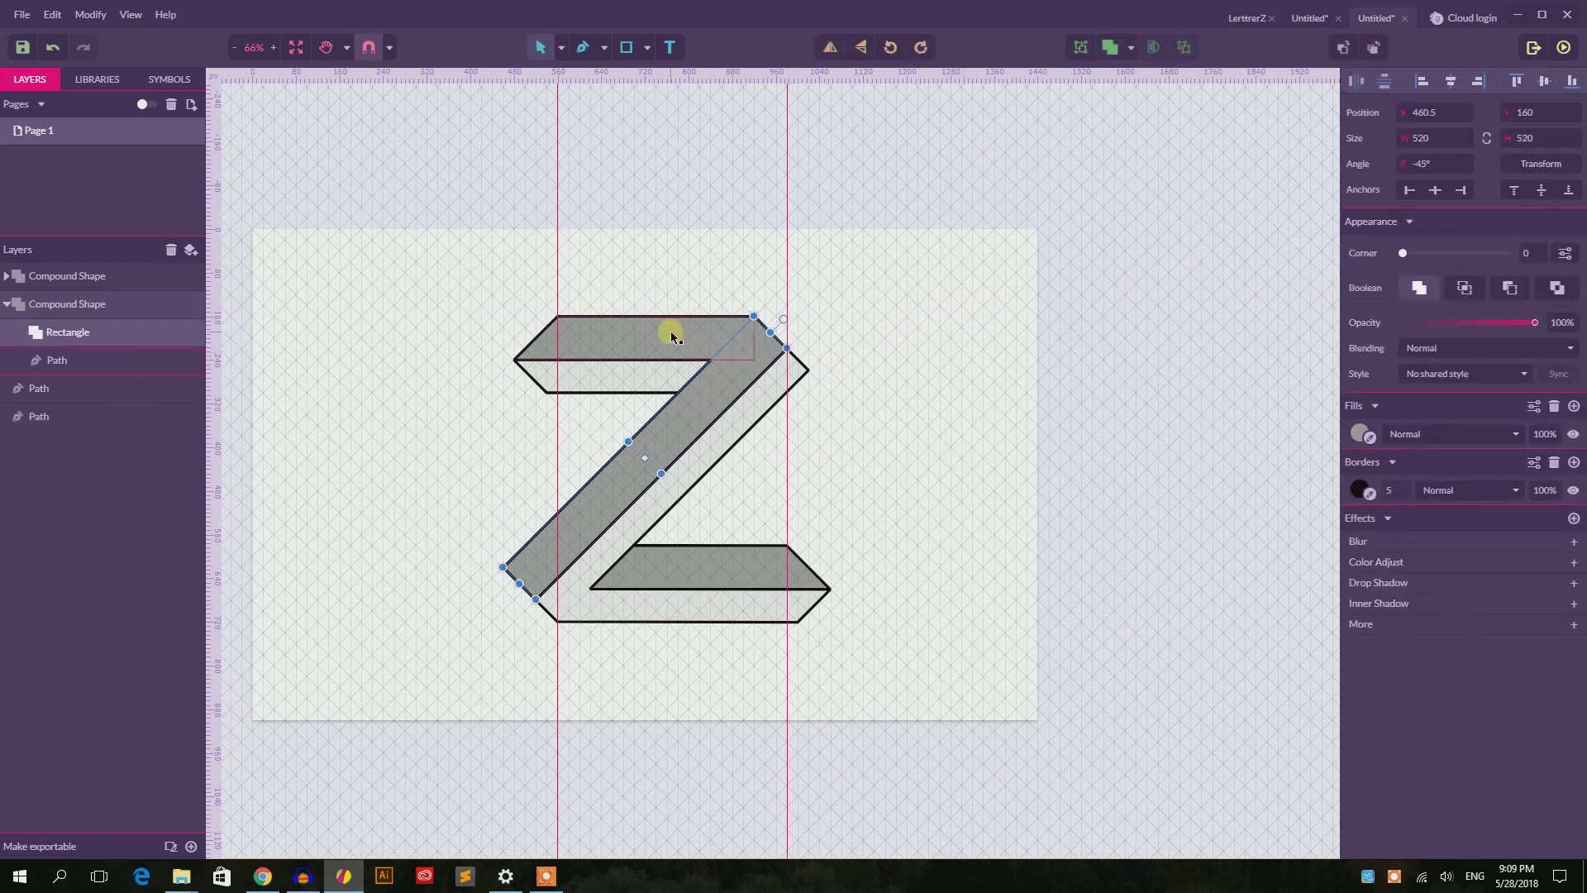
left_click(88, 308)
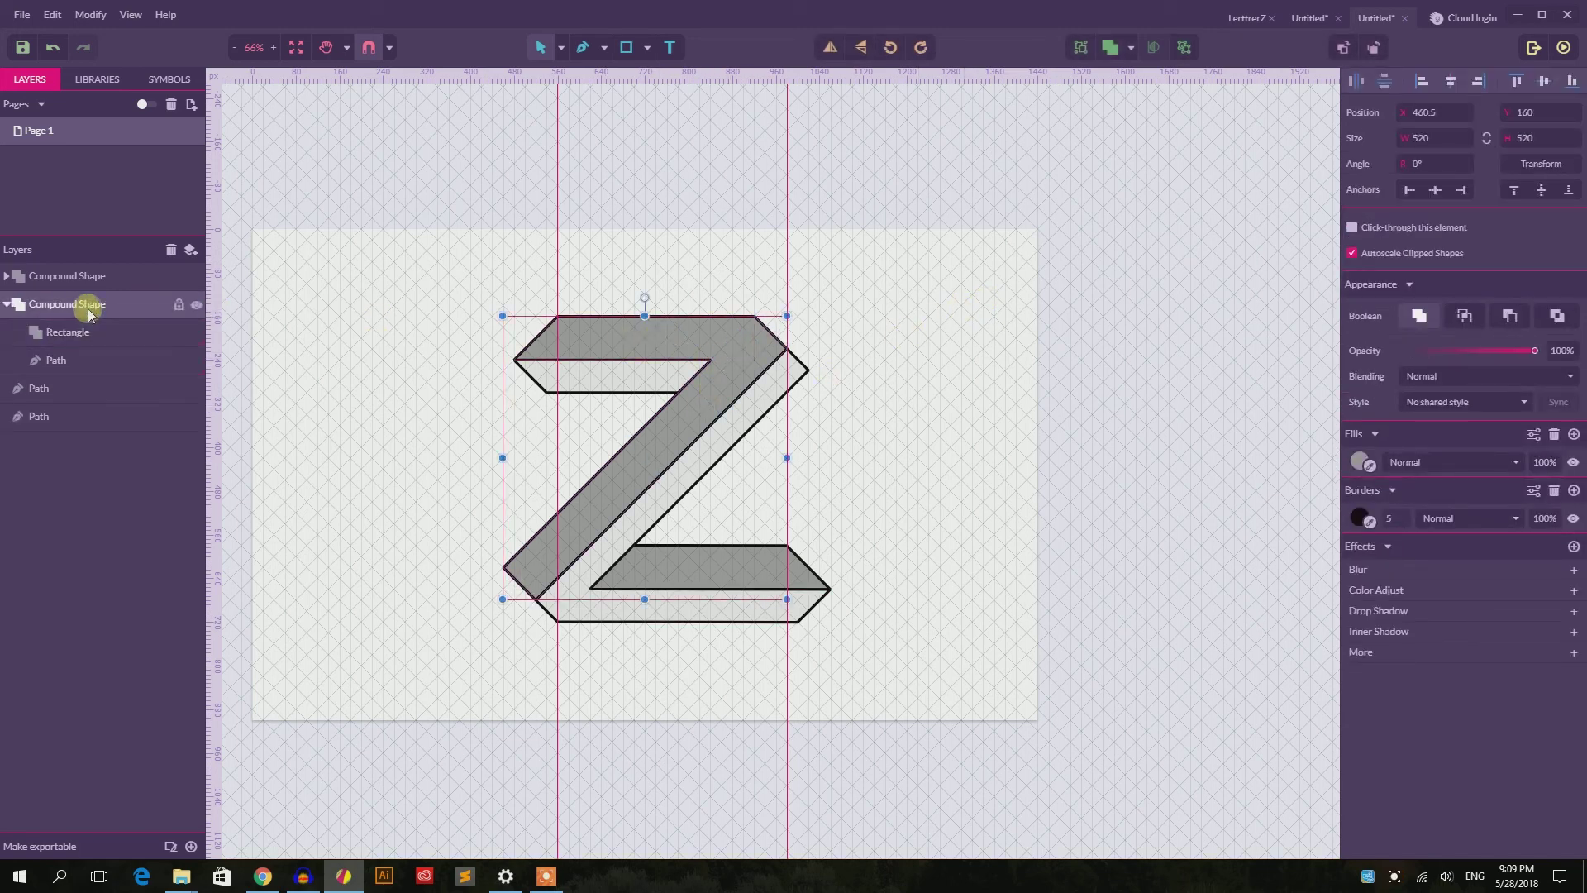
Fill the compound shape pale cream #FFFEE4 and eyedrop that cream onto the bottom face
left_click(1360, 460)
left_click(1406, 612)
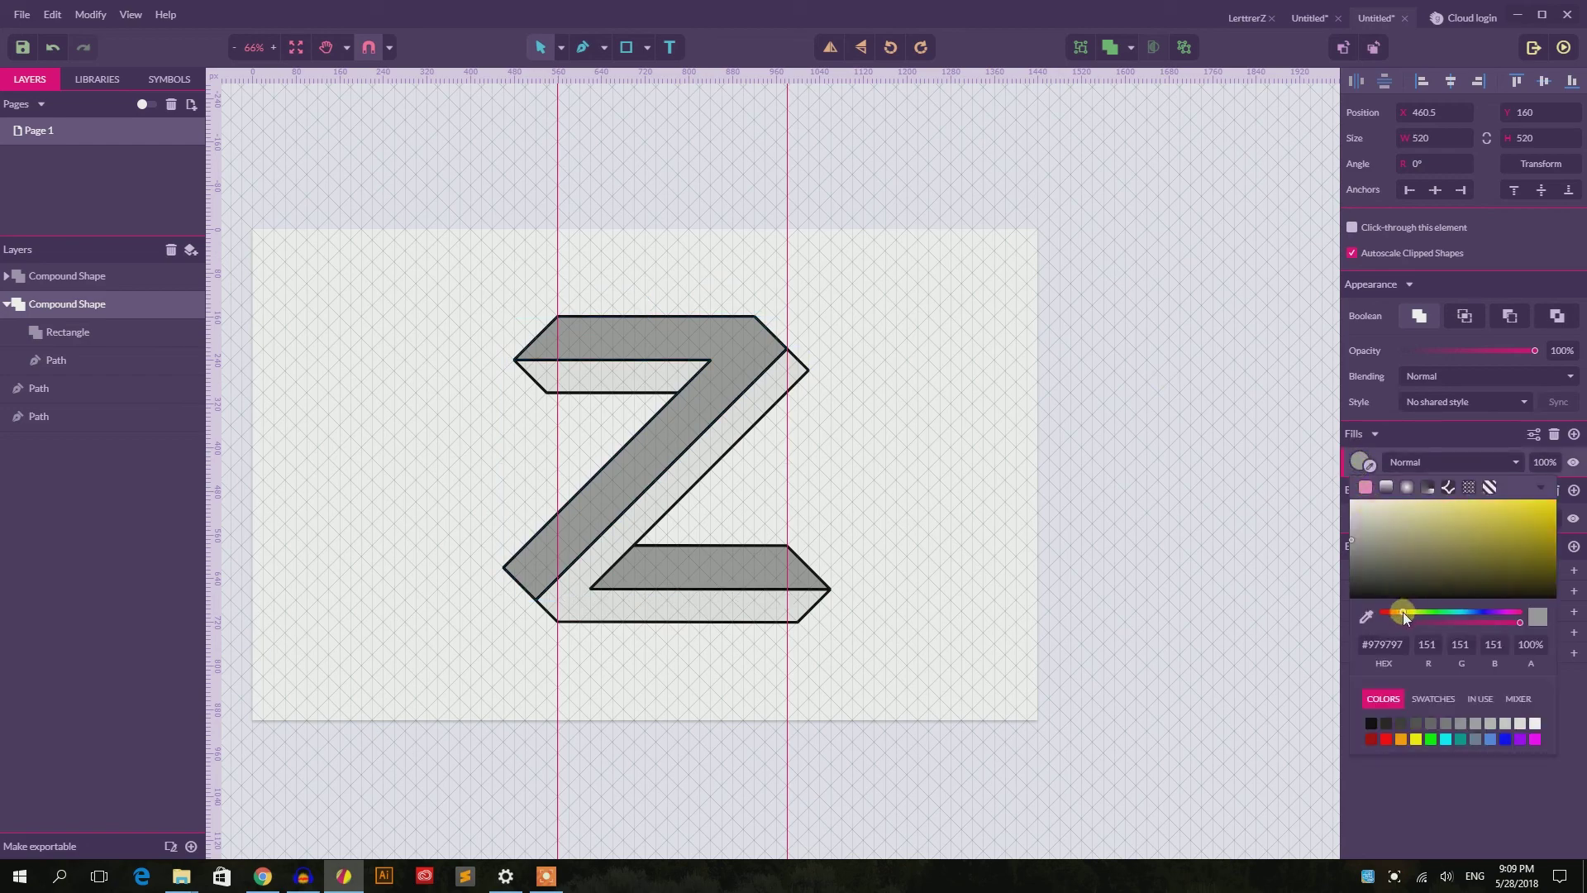
left_click(1373, 500)
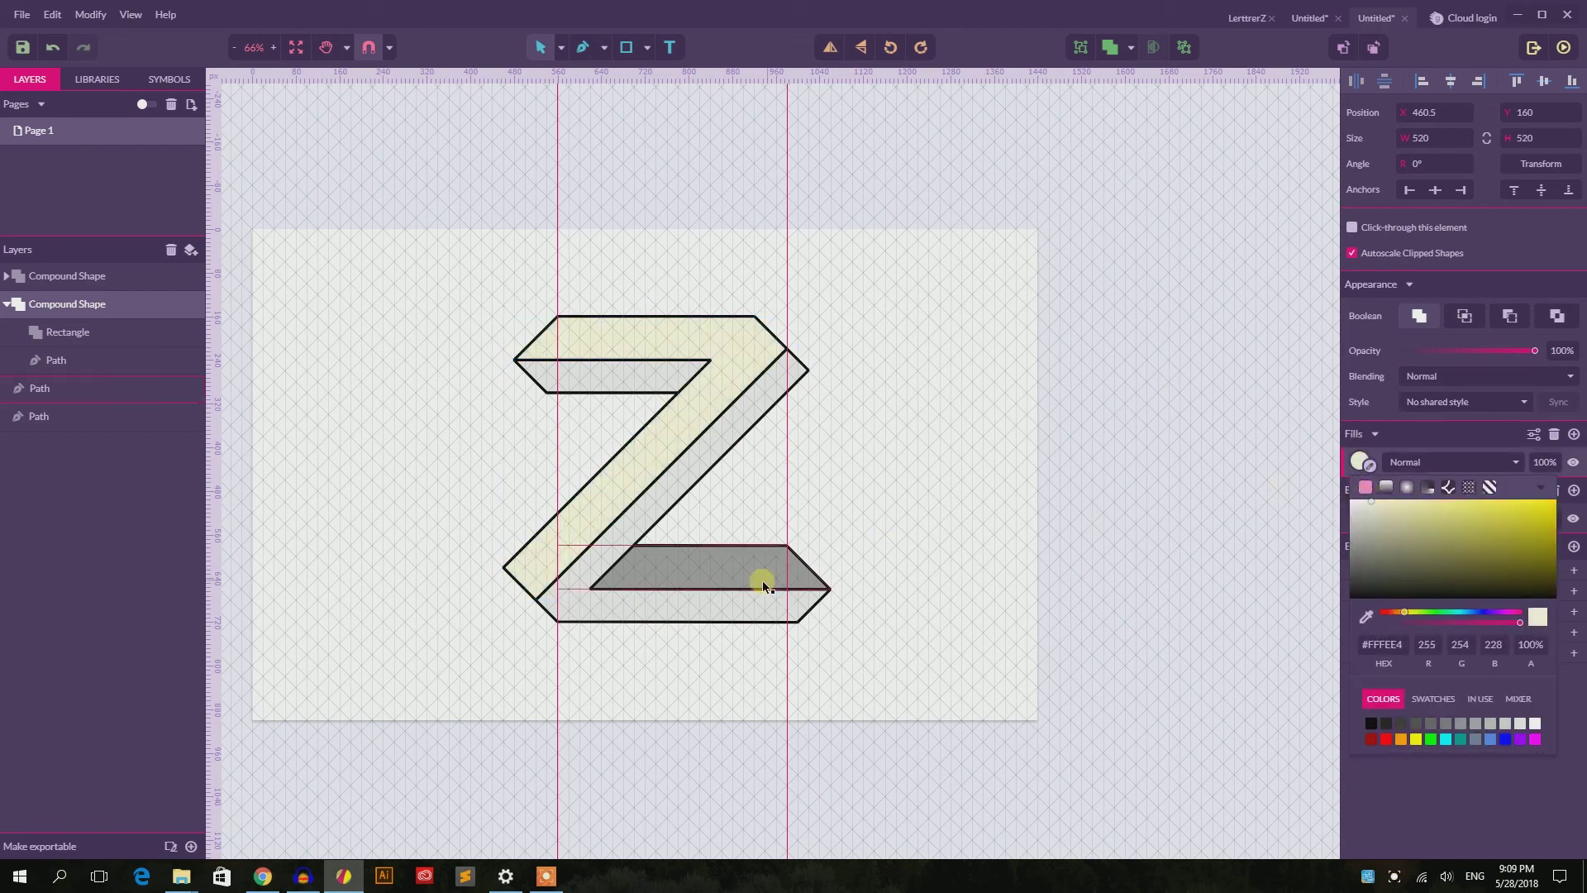
left_click(688, 613)
left_click(690, 585)
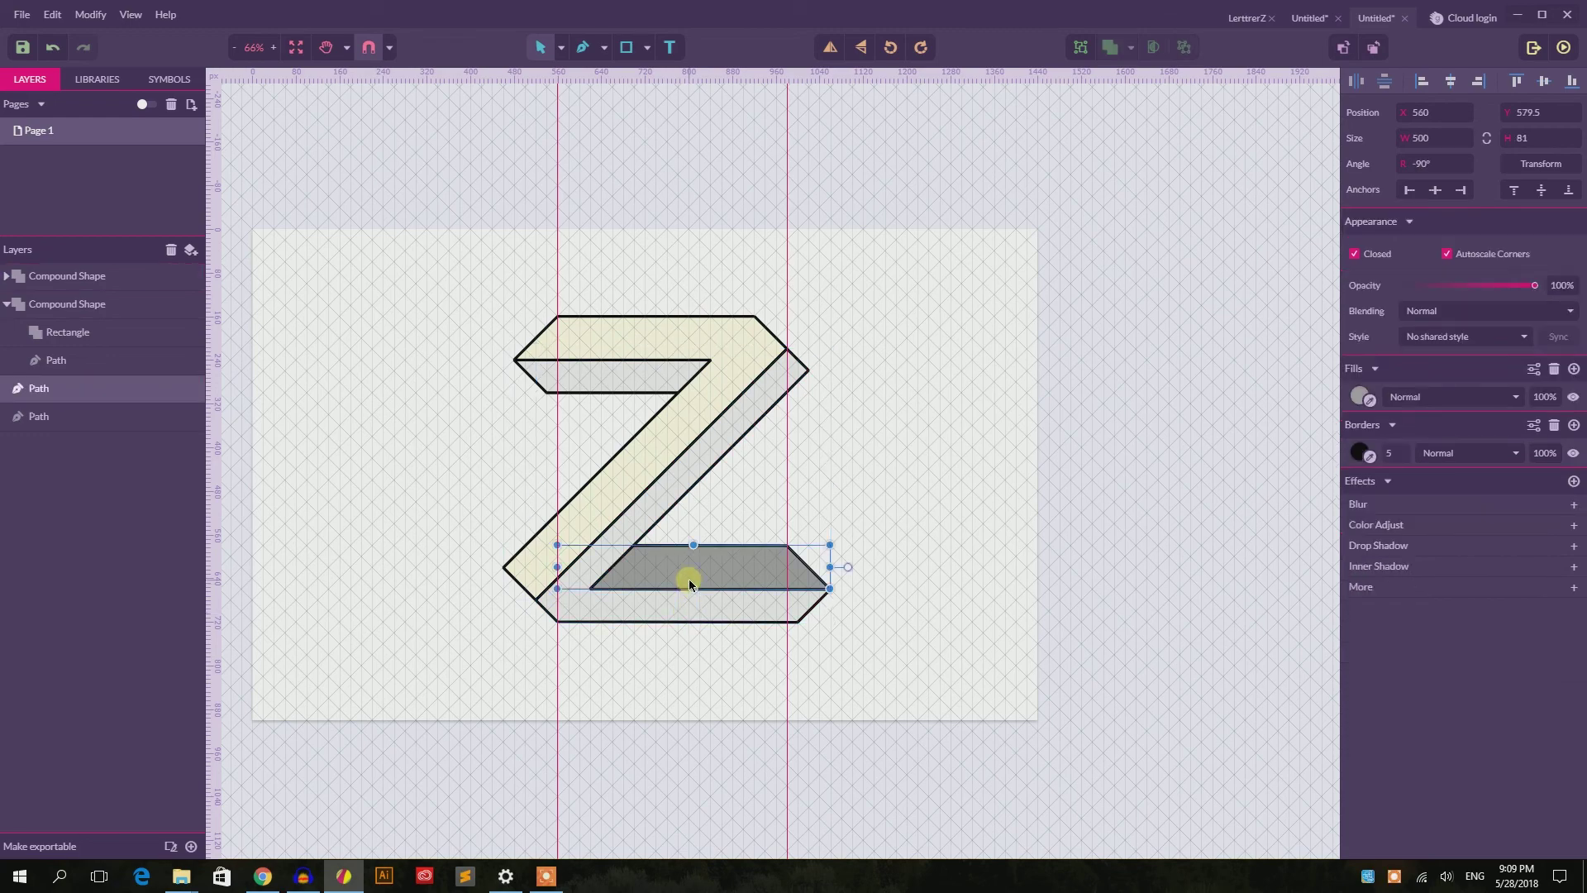
left_click(1358, 395)
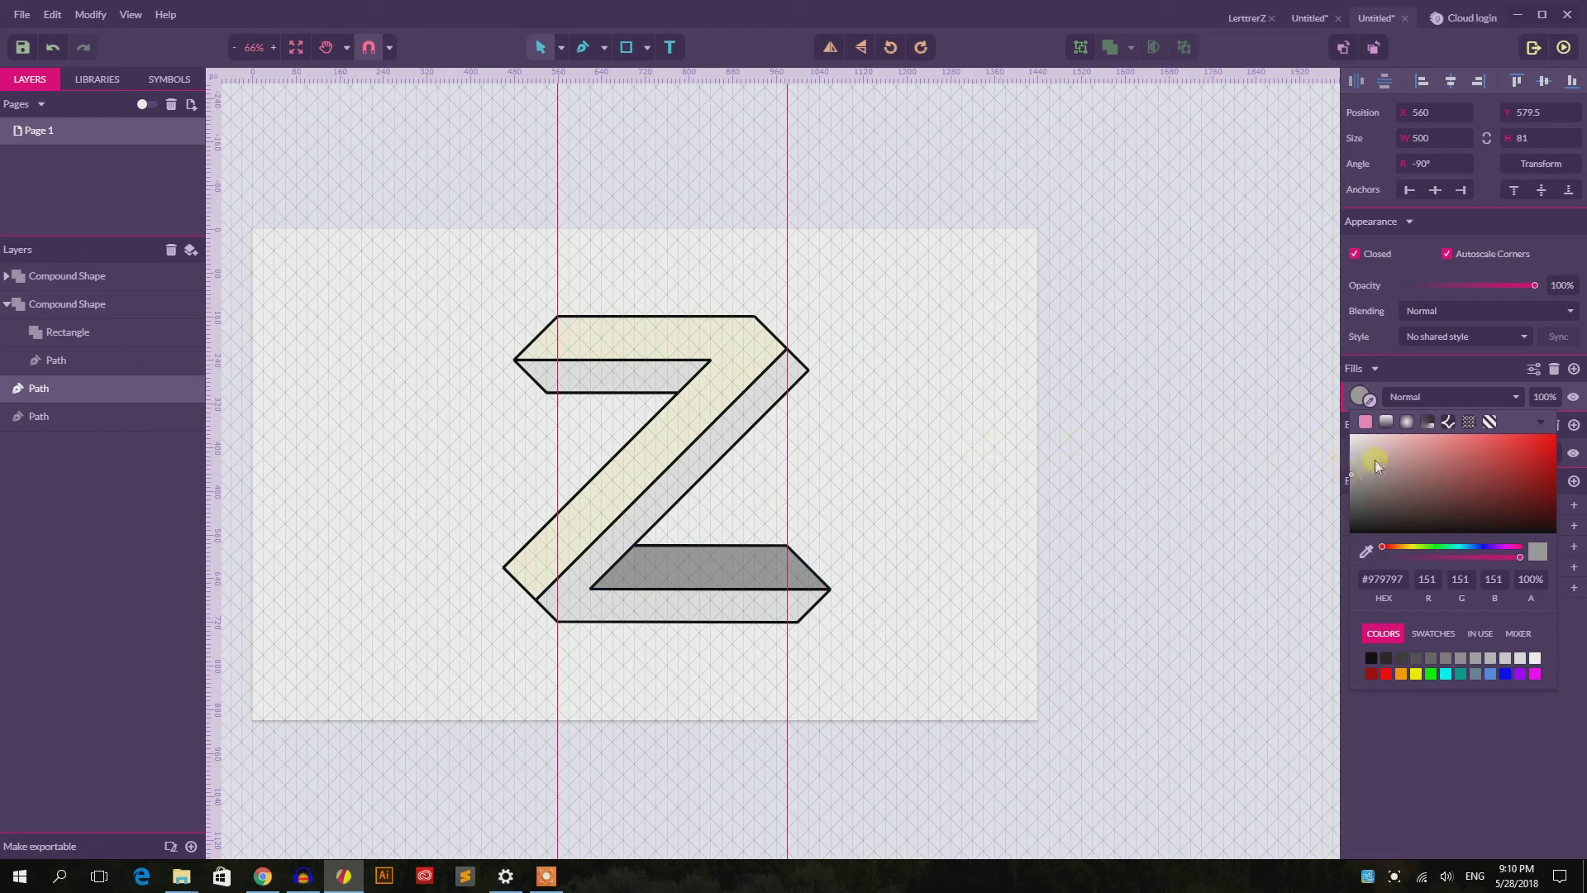
left_click(1371, 405)
left_click(743, 362)
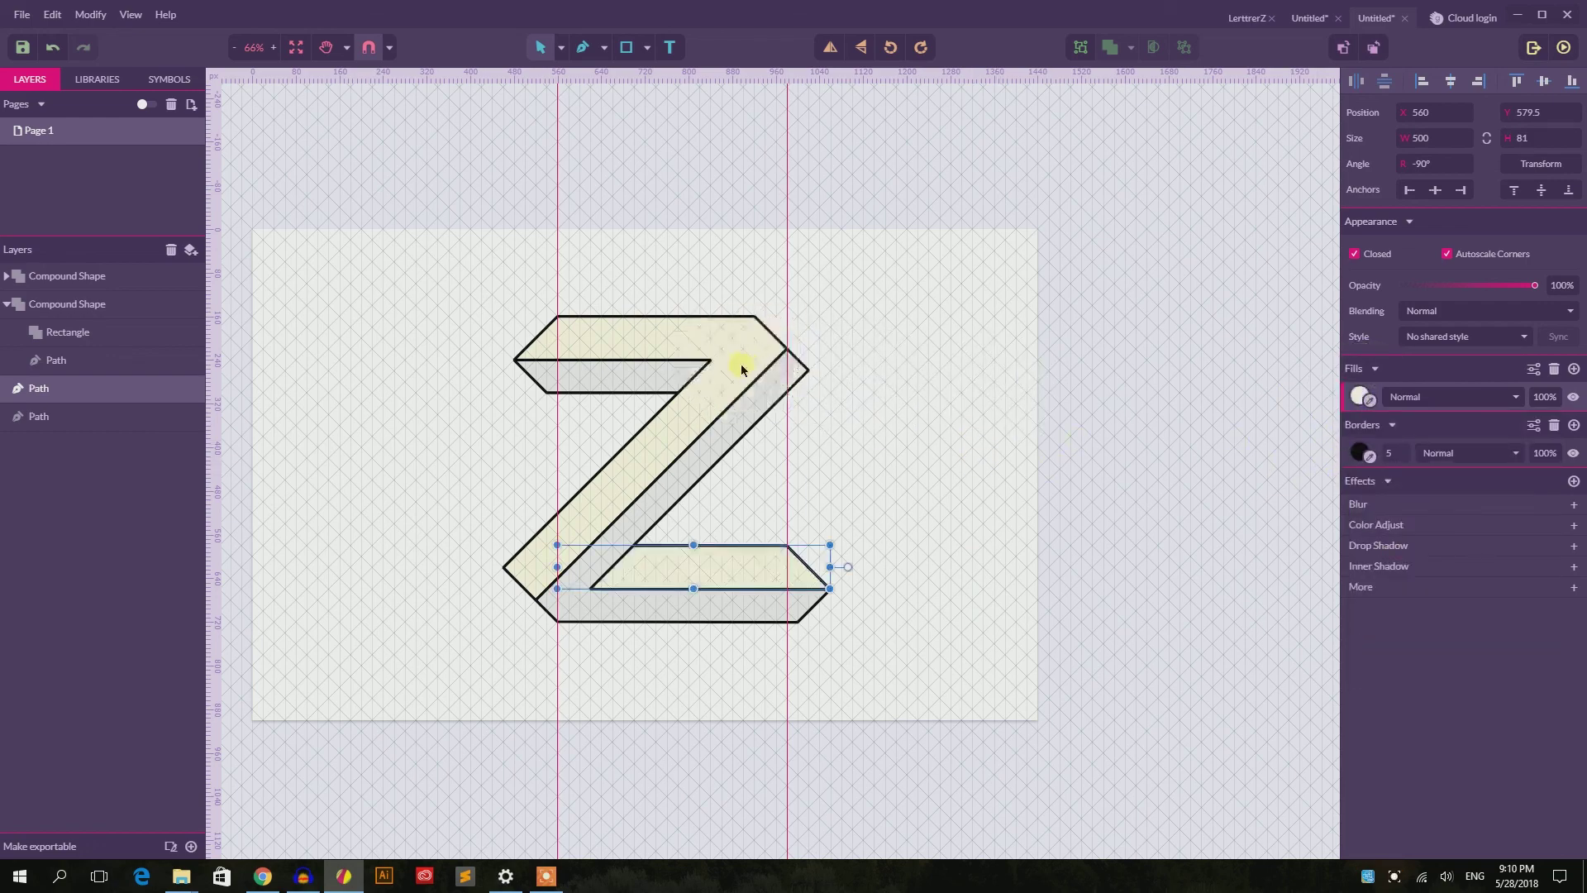
left_click(955, 449)
Make the top bar's gray underside fill white #FFFFFF, then select the whole Z
left_click(698, 610)
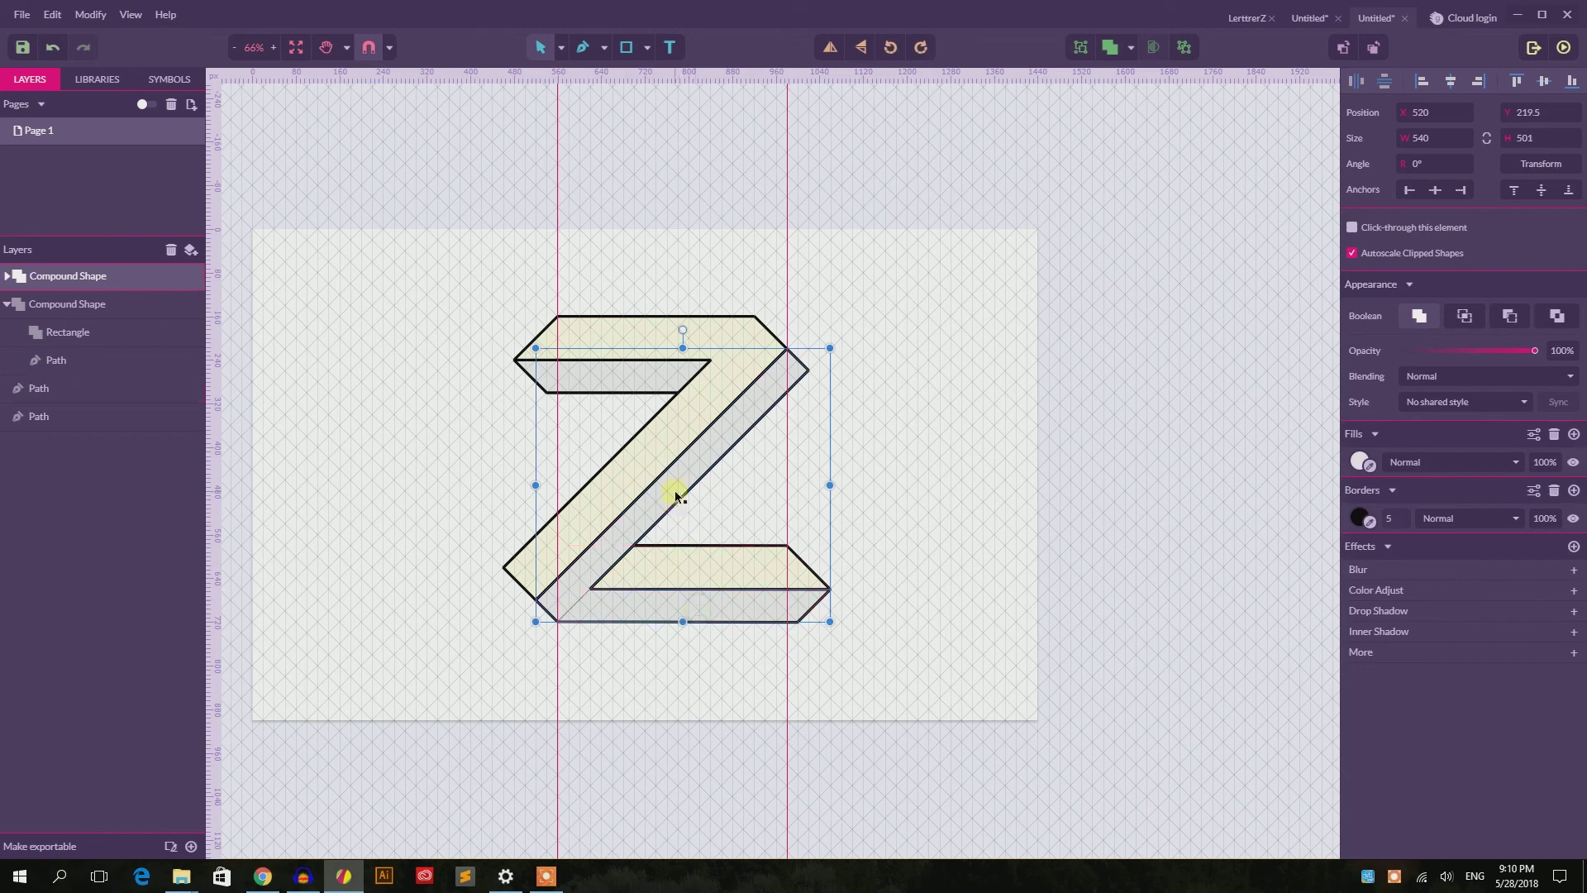
left_click(733, 381)
left_click(1365, 395)
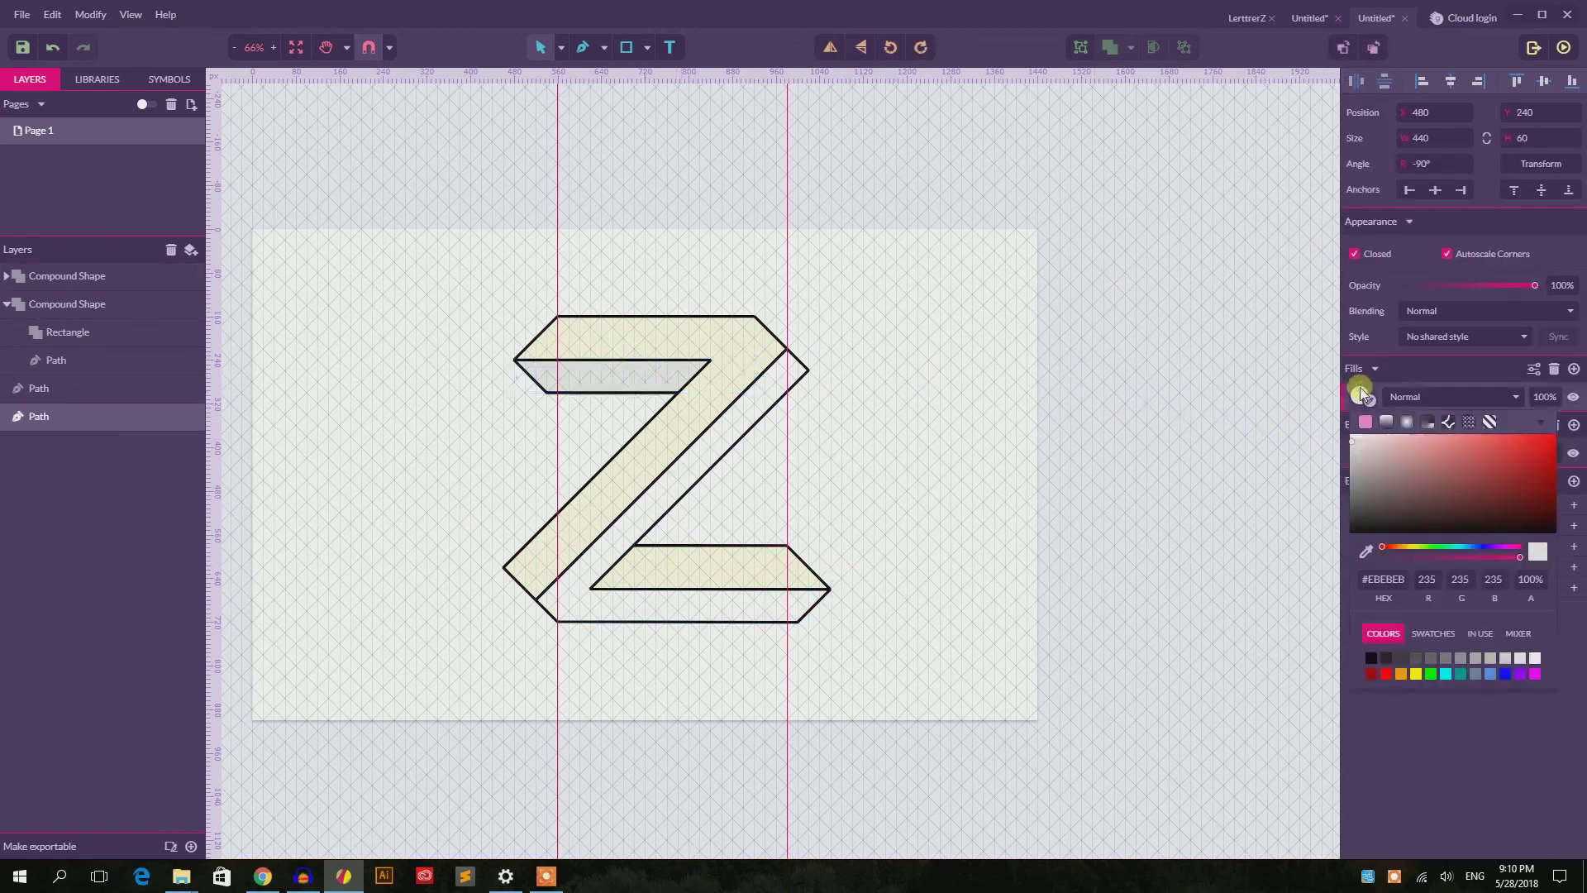
left_click(1352, 437)
left_click(908, 378)
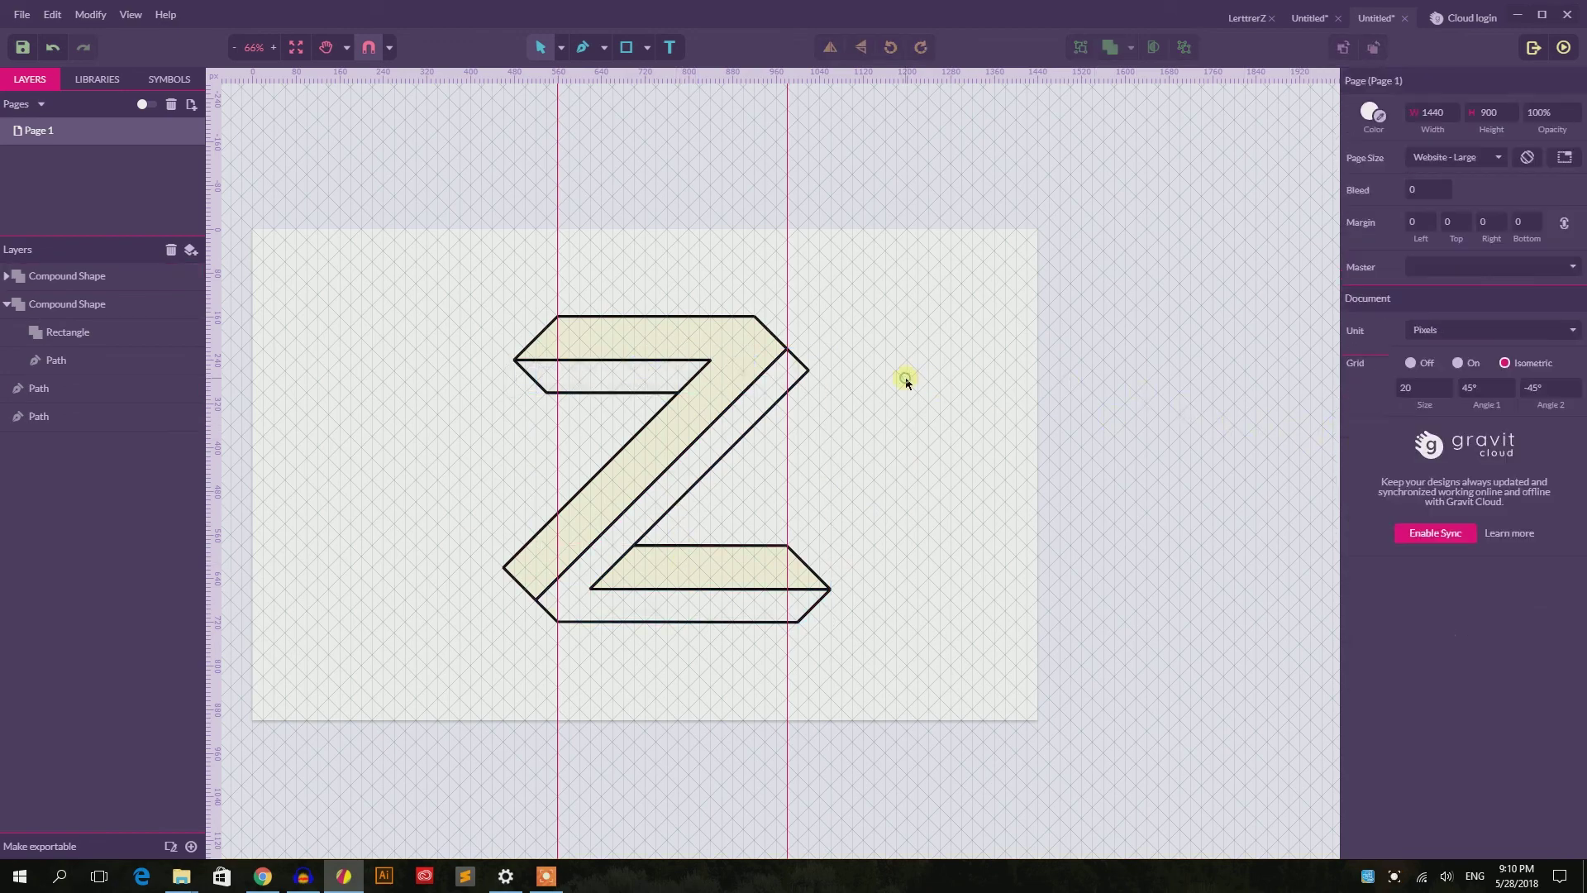
left_click_drag(399, 221, 971, 680)
key("ctrl+shift+r")
left_click(394, 225)
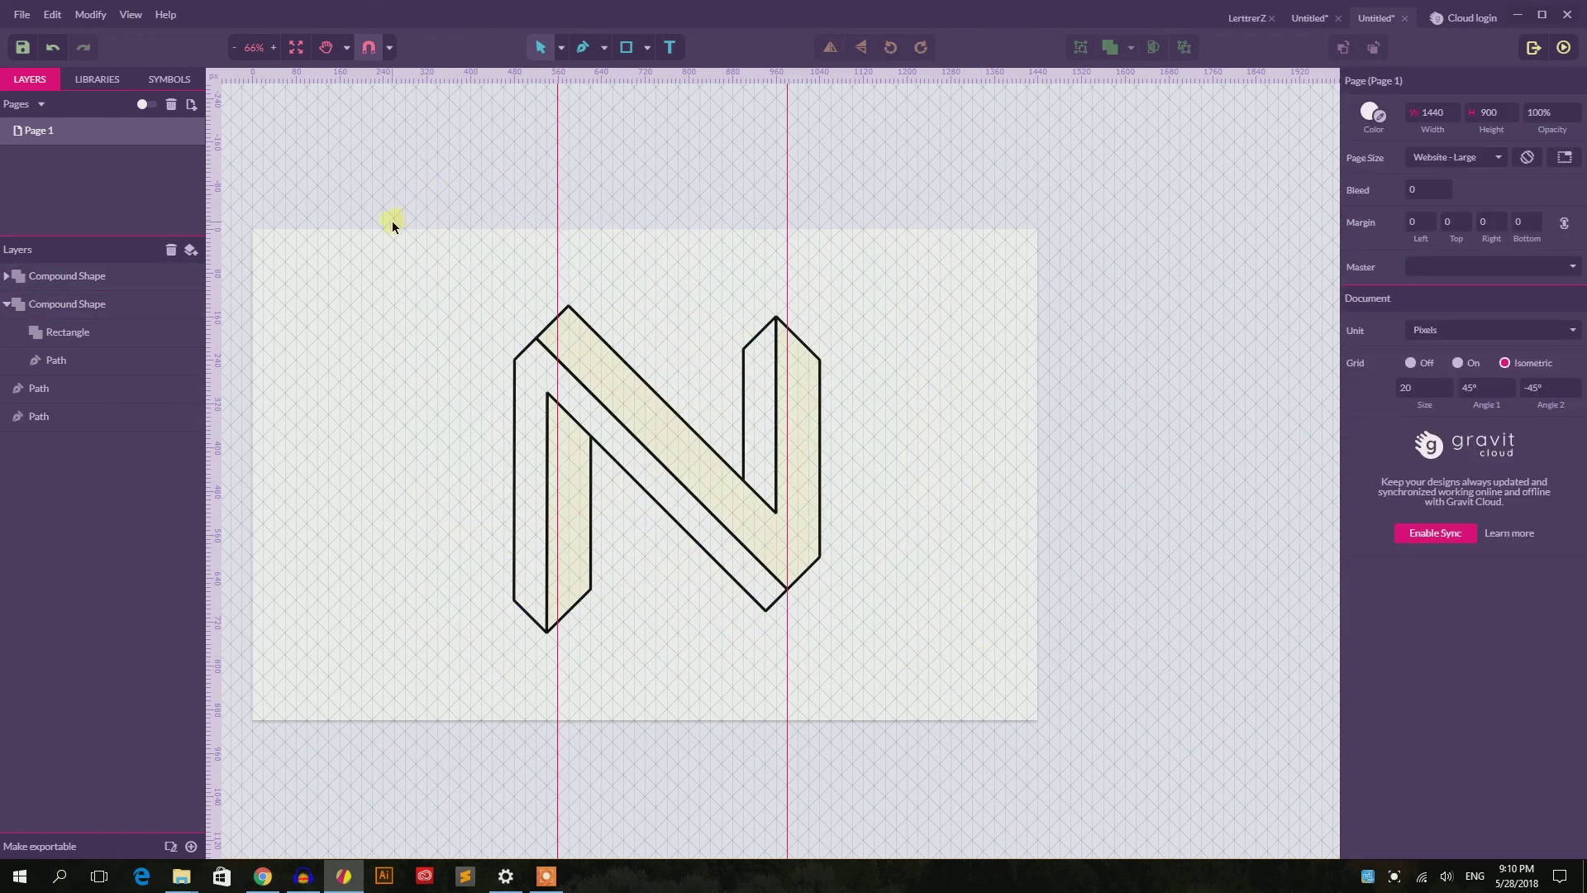
left_click_drag(393, 225, 922, 662)
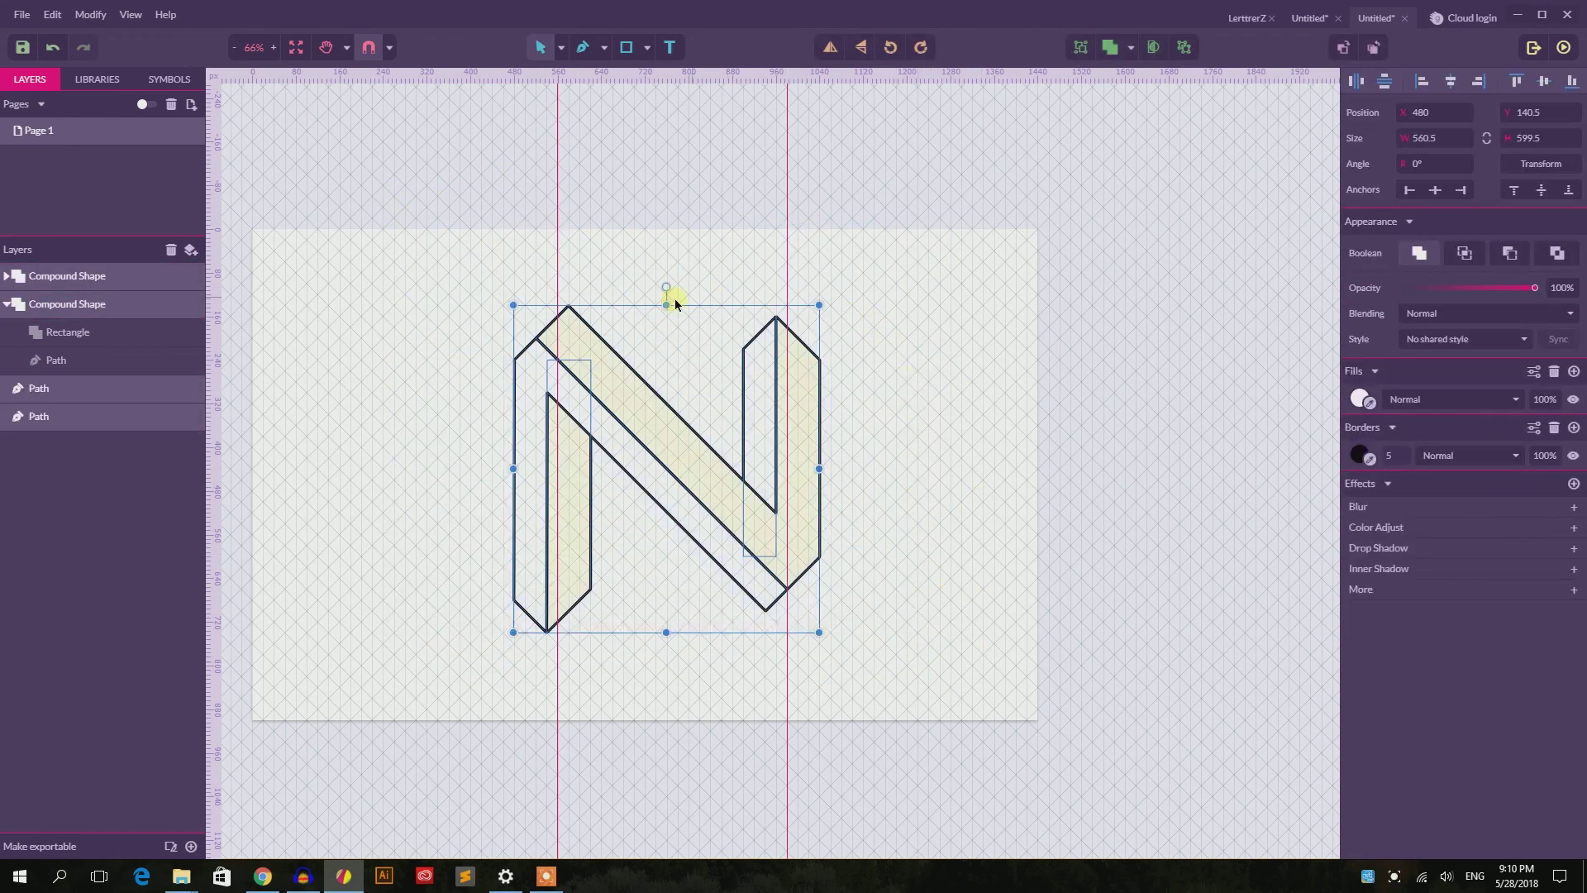
left_click(892, 385)
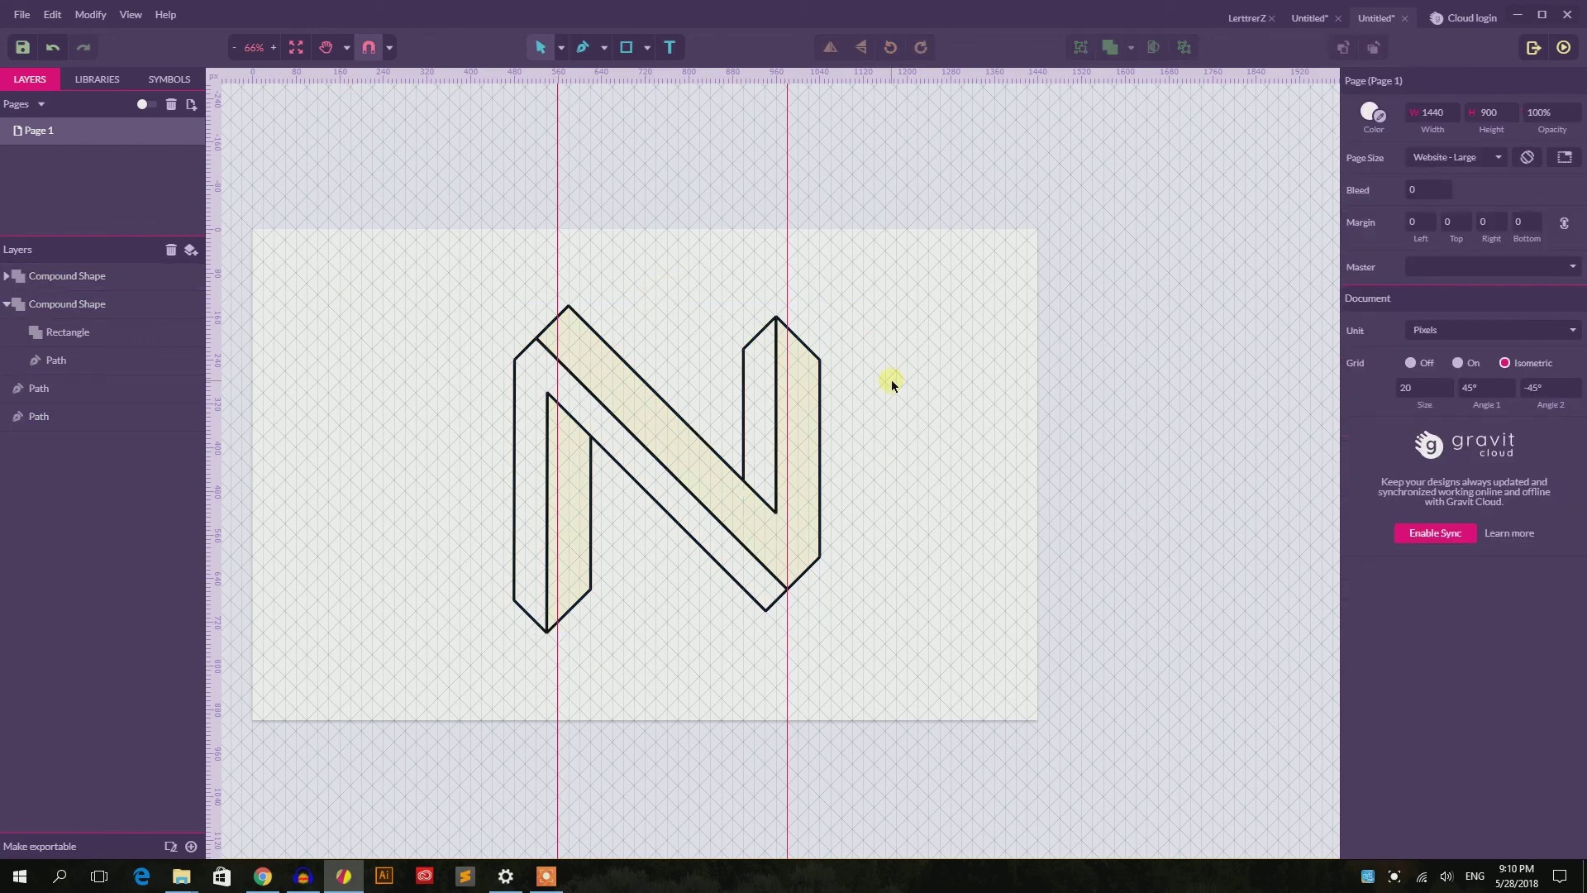
left_click_drag(390, 221, 921, 662)
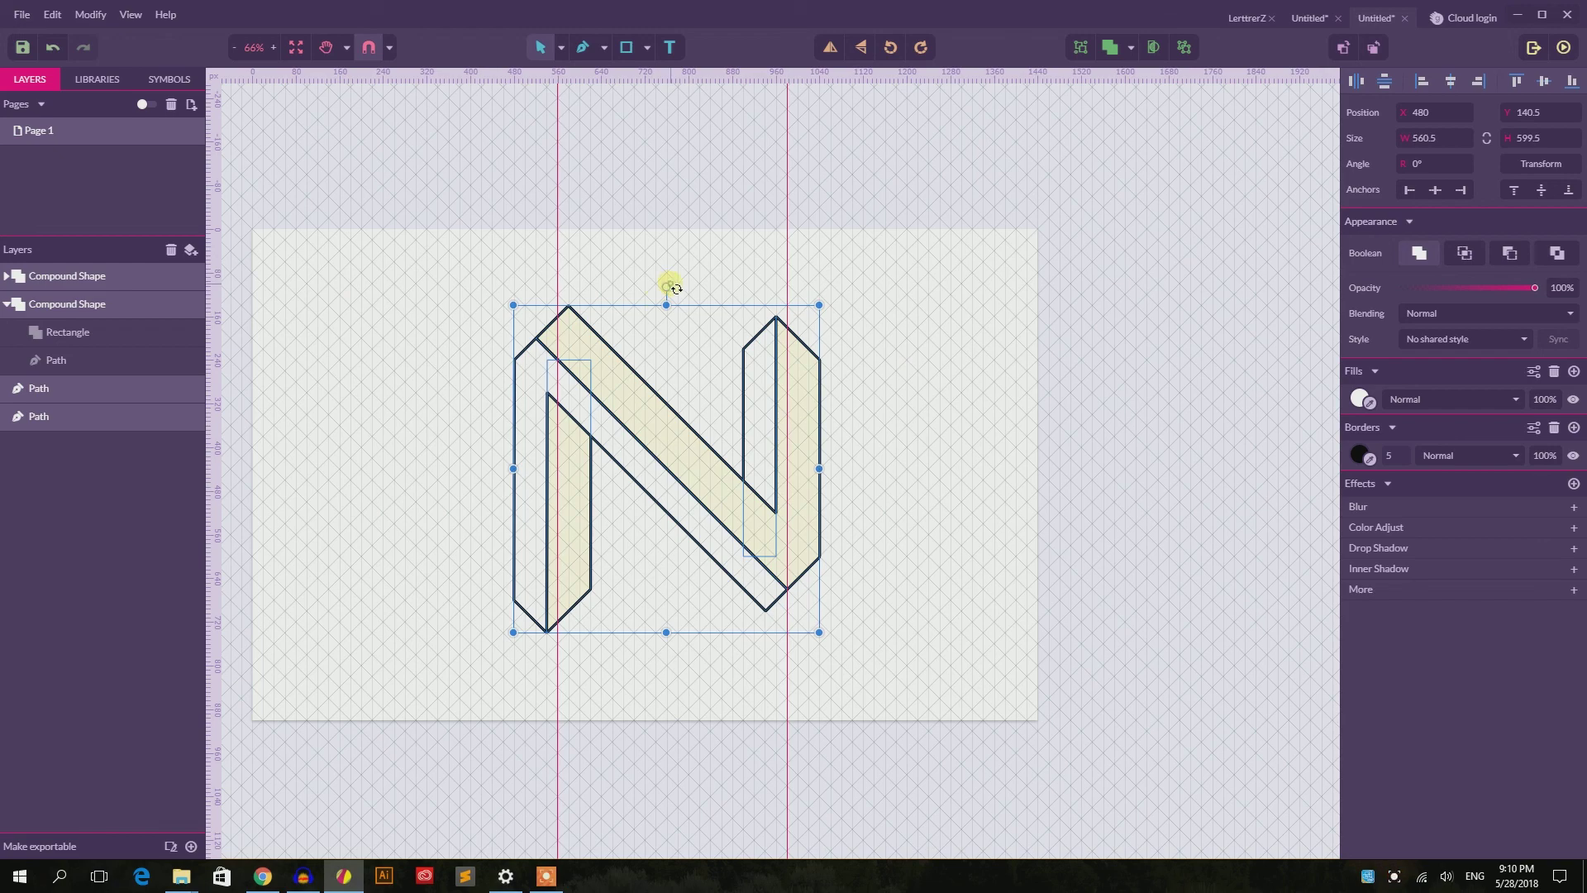
left_click_drag(671, 287, 430, 460)
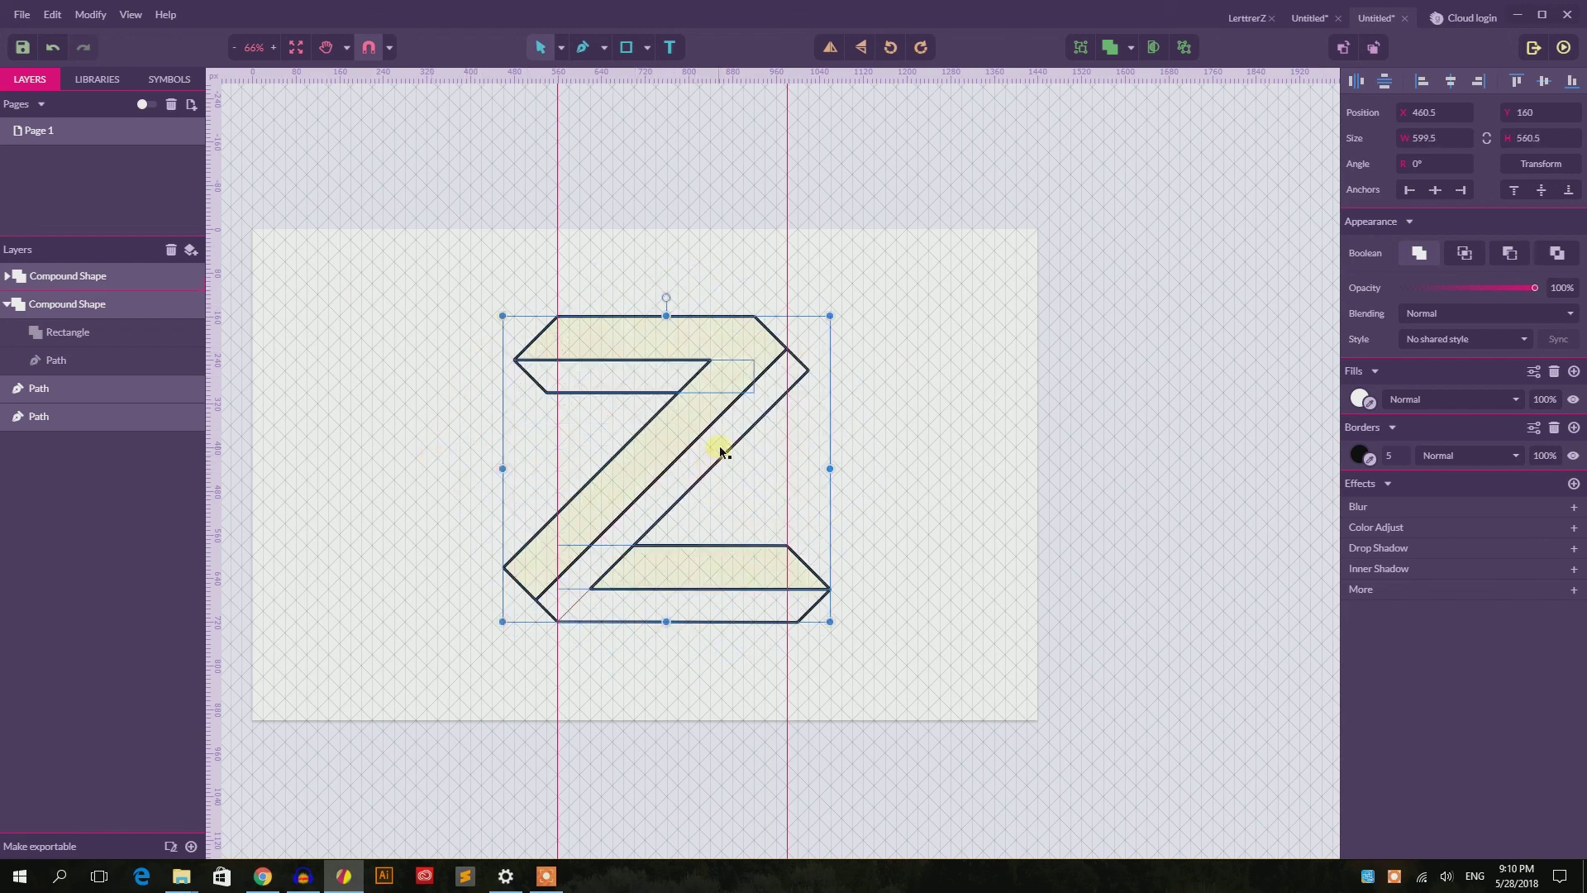